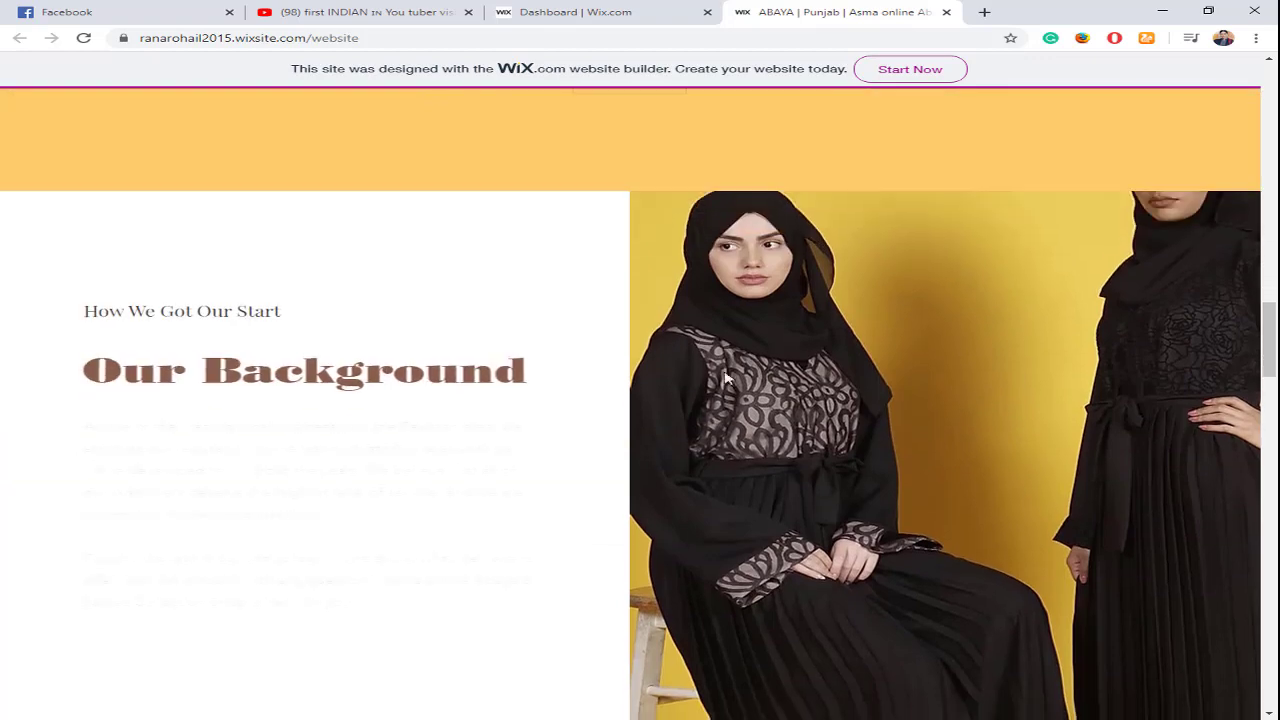
Step: Review the published Abaya shop site from the Our Background section down to the product gallery and back up to the header cart
{"action": "scroll", "coordinate": [408, 407], "scroll_direction": "down", "scroll_amount": 1}
{"action": "scroll", "coordinate": [268, 279], "scroll_direction": "down", "scroll_amount": 1}
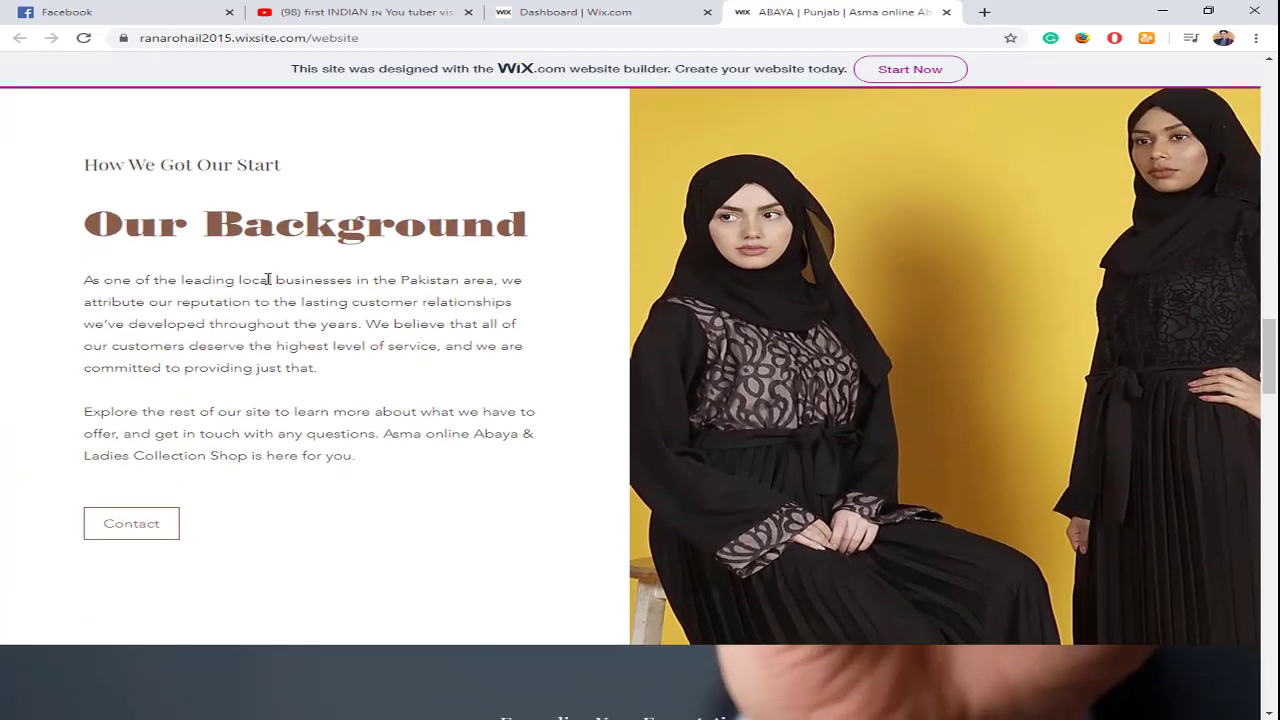
{"action": "scroll", "coordinate": [537, 450], "scroll_direction": "down", "scroll_amount": 1}
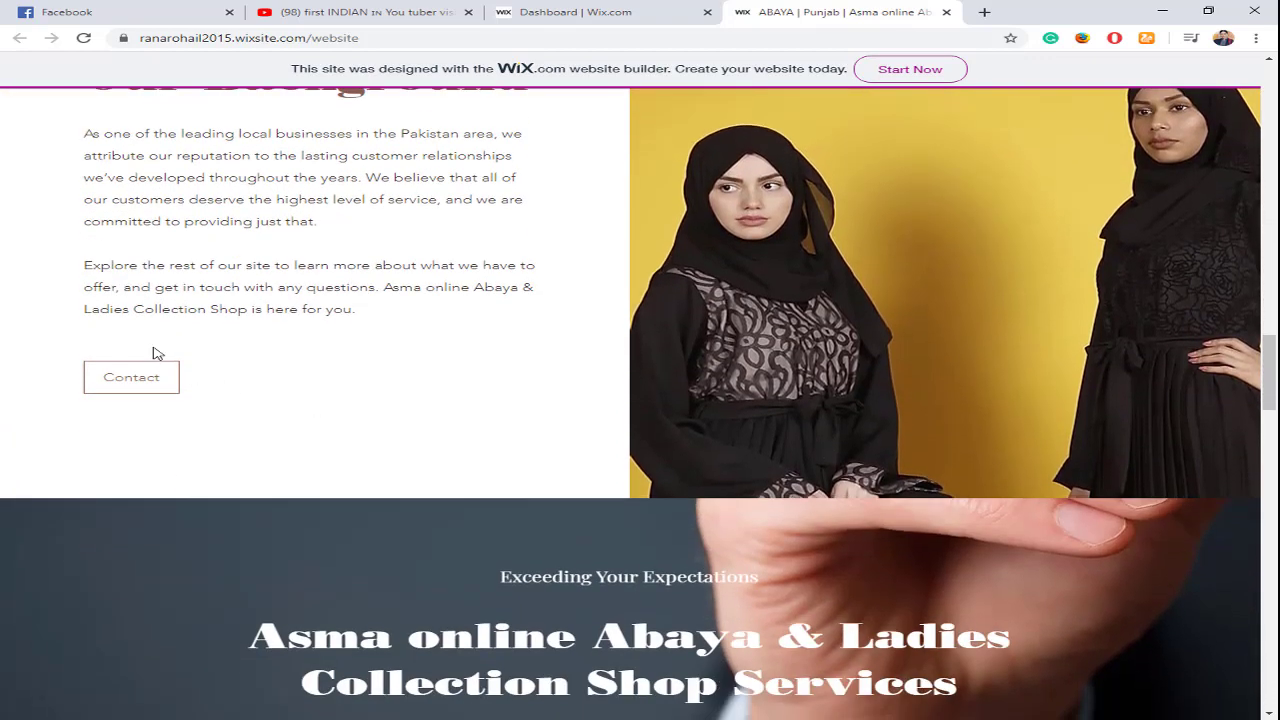
{"action": "scroll", "coordinate": [540, 417], "scroll_direction": "down", "scroll_amount": 5}
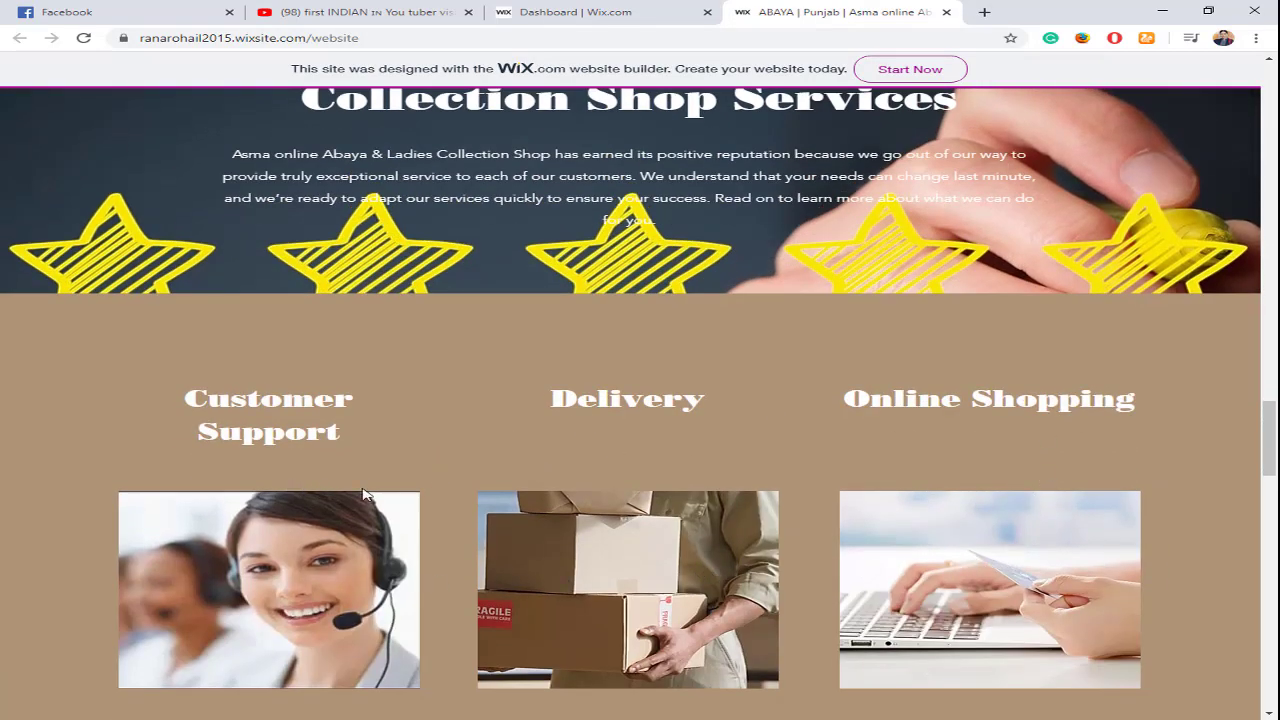
{"action": "scroll", "coordinate": [491, 476], "scroll_direction": "down", "scroll_amount": 6}
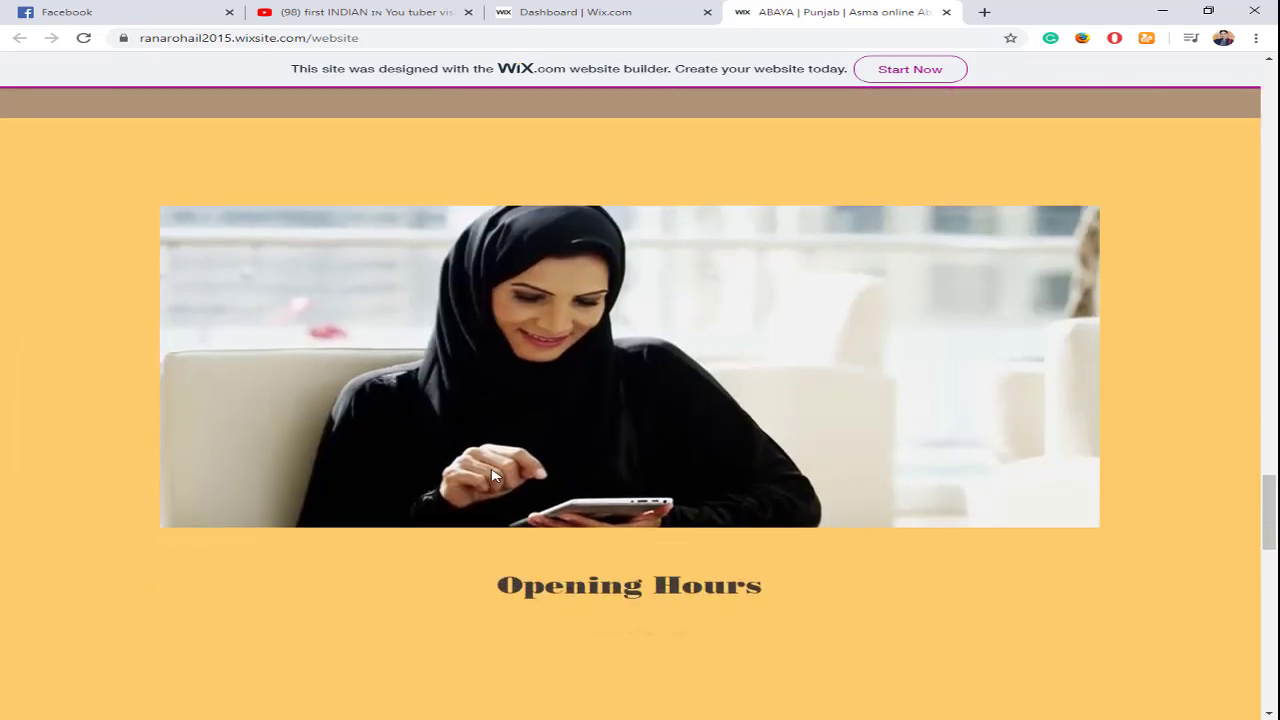
{"action": "scroll", "coordinate": [491, 476], "scroll_direction": "down", "scroll_amount": 3}
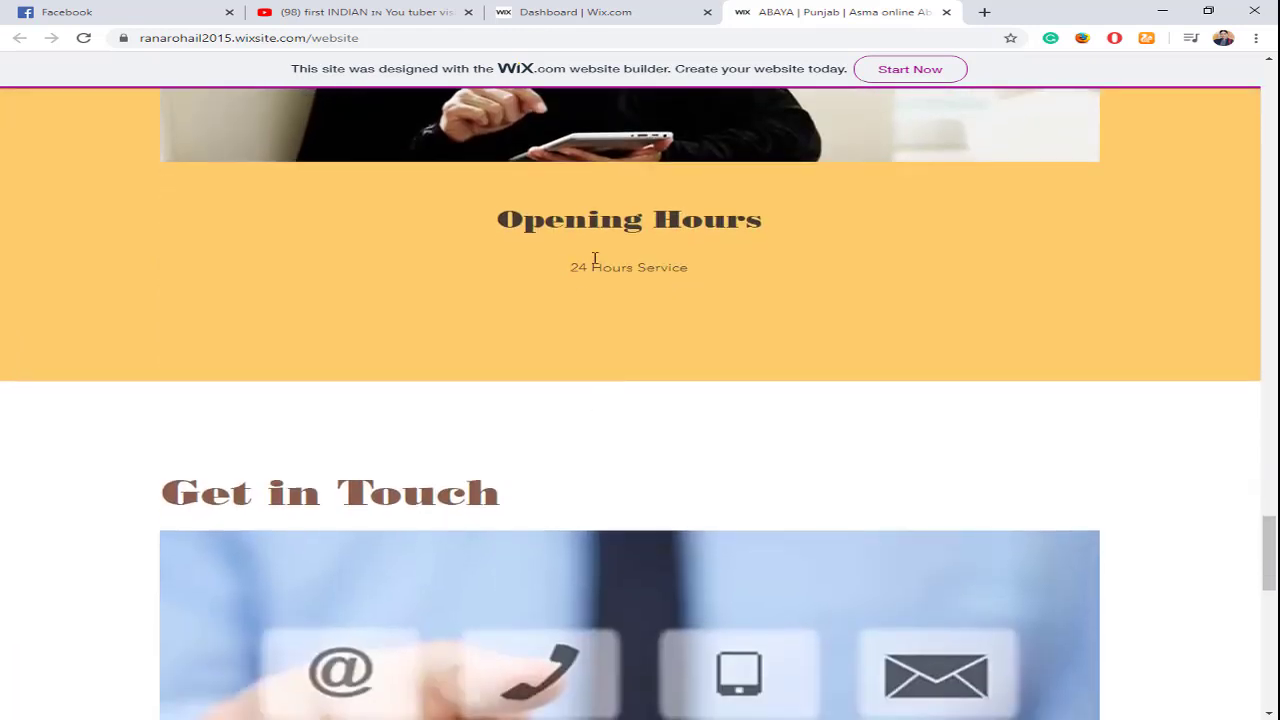
{"action": "scroll", "coordinate": [586, 457], "scroll_direction": "down", "scroll_amount": 3}
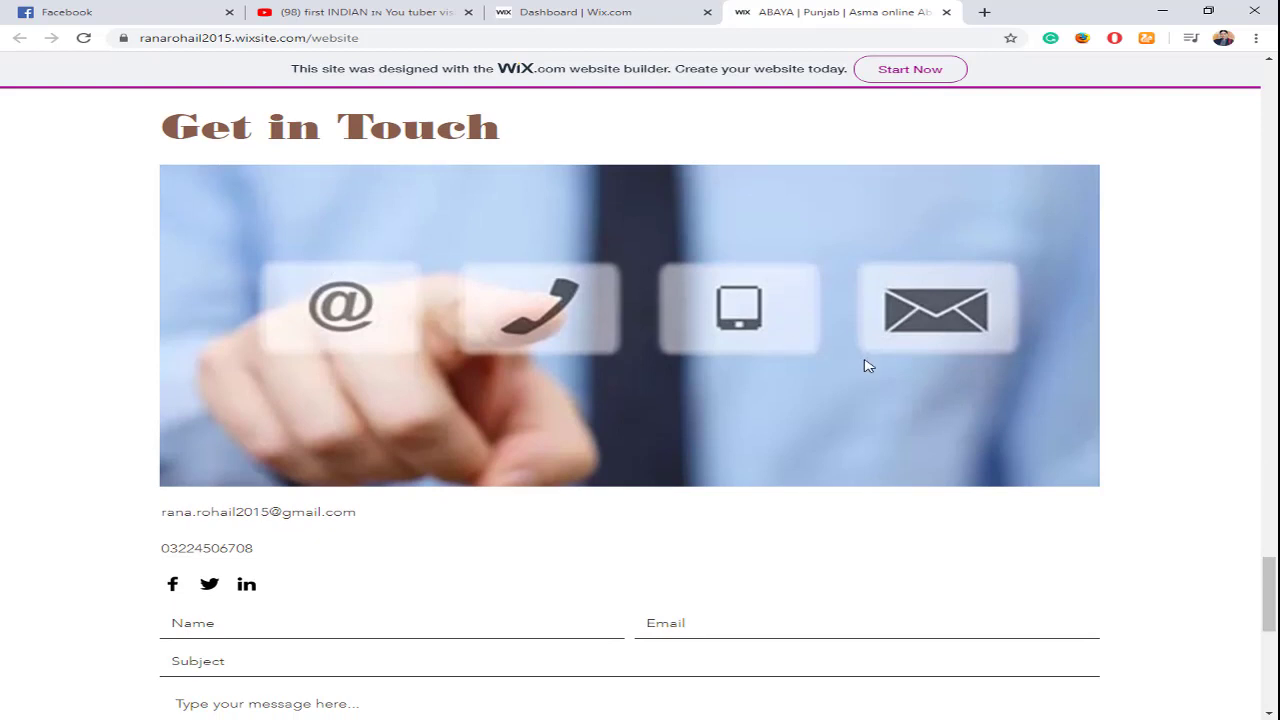
{"action": "scroll", "coordinate": [674, 471], "scroll_direction": "down", "scroll_amount": 3}
{"action": "scroll", "coordinate": [537, 440], "scroll_direction": "up", "scroll_amount": 1}
{"action": "scroll", "coordinate": [539, 443], "scroll_direction": "down", "scroll_amount": 2}
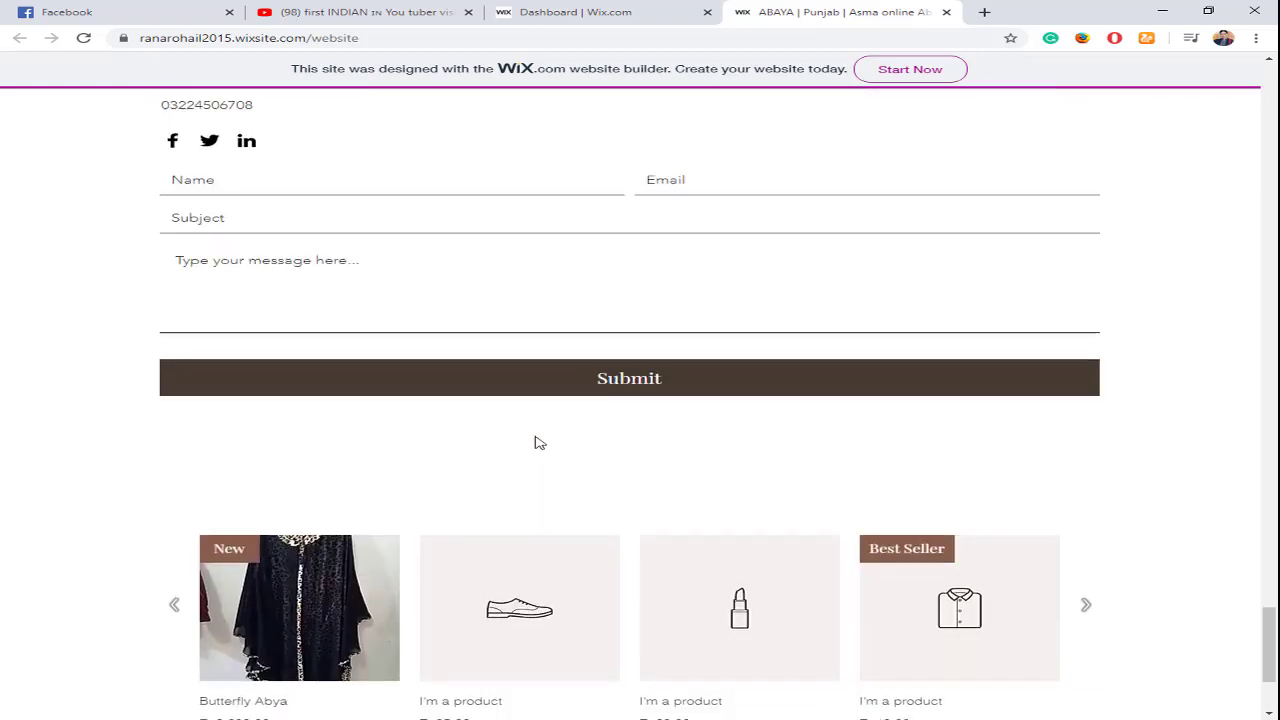
{"action": "scroll", "coordinate": [539, 443], "scroll_direction": "down", "scroll_amount": 1}
{"action": "mouse_move", "coordinate": [357, 583]}
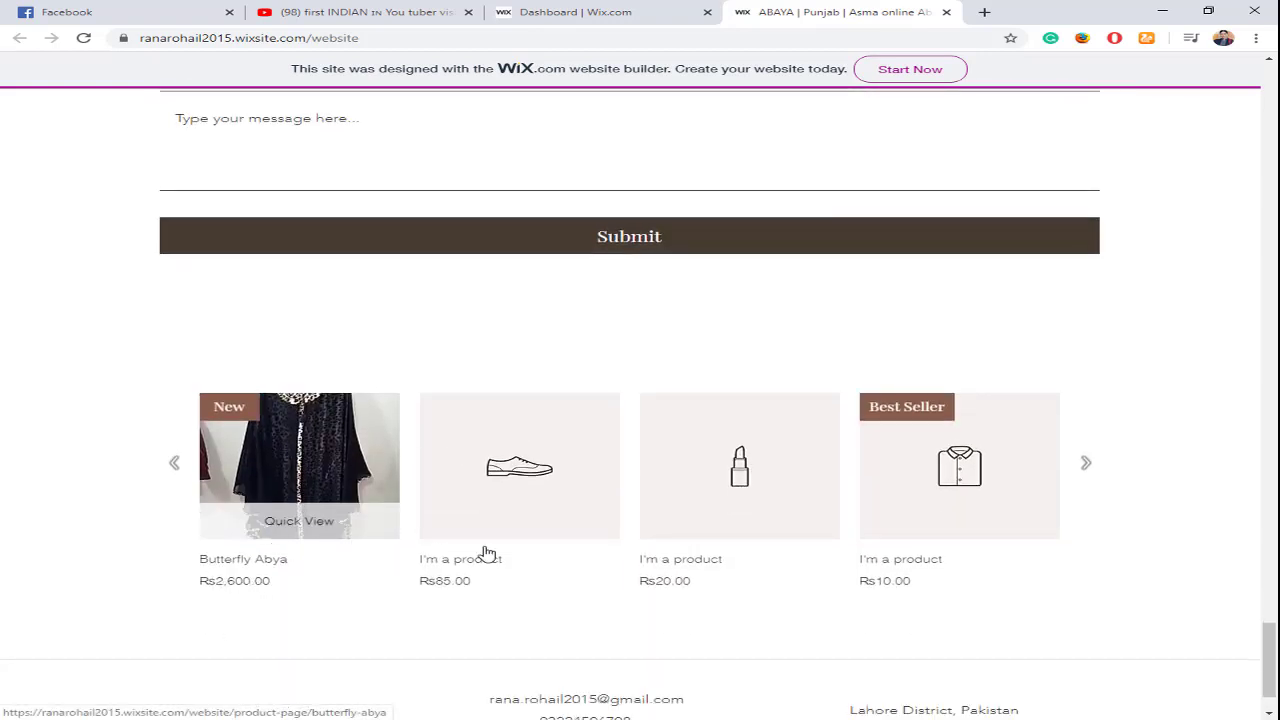
{"action": "scroll", "coordinate": [806, 489], "scroll_direction": "up", "scroll_amount": 15}
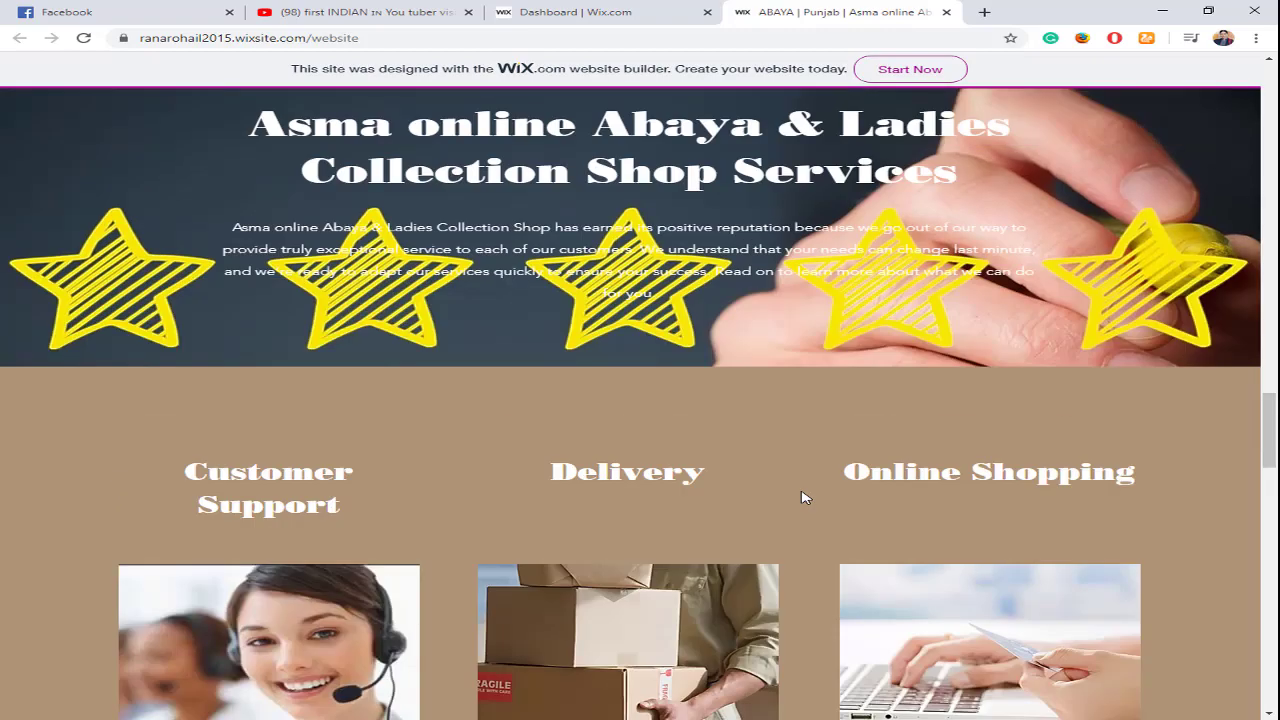
{"action": "scroll", "coordinate": [806, 497], "scroll_direction": "up", "scroll_amount": 15}
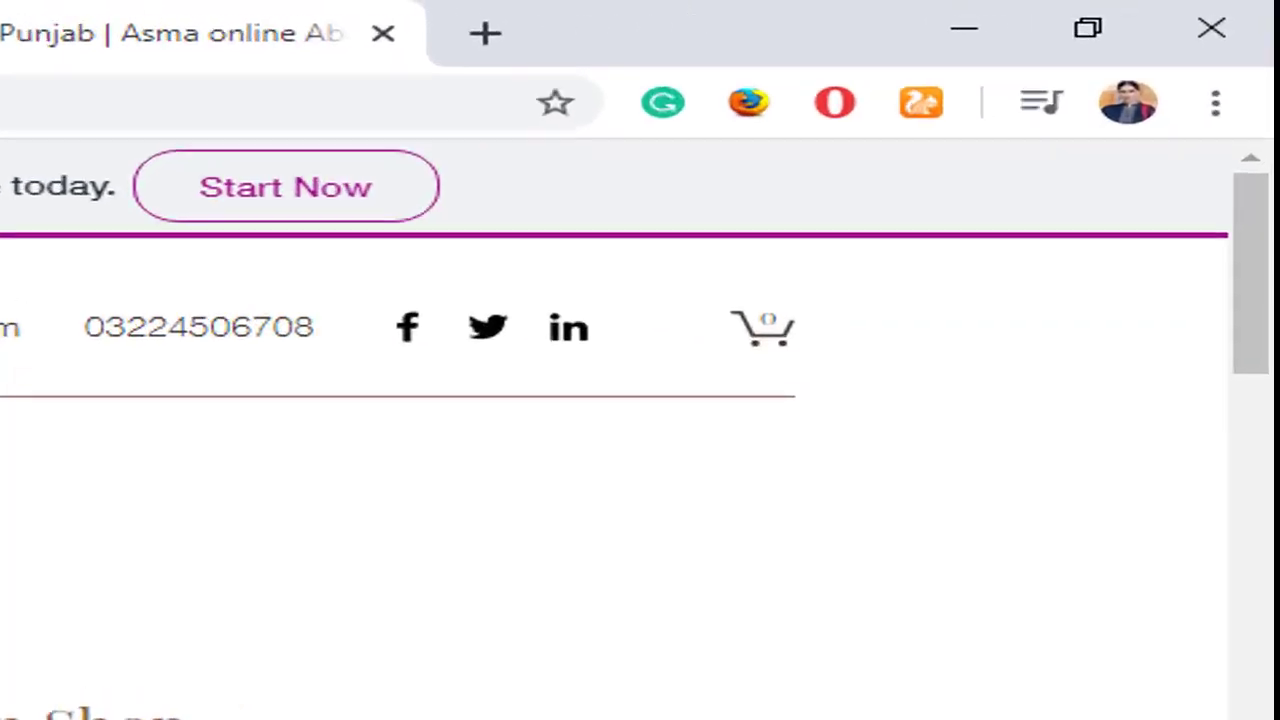
{"action": "left_click", "coordinate": [760, 325]}
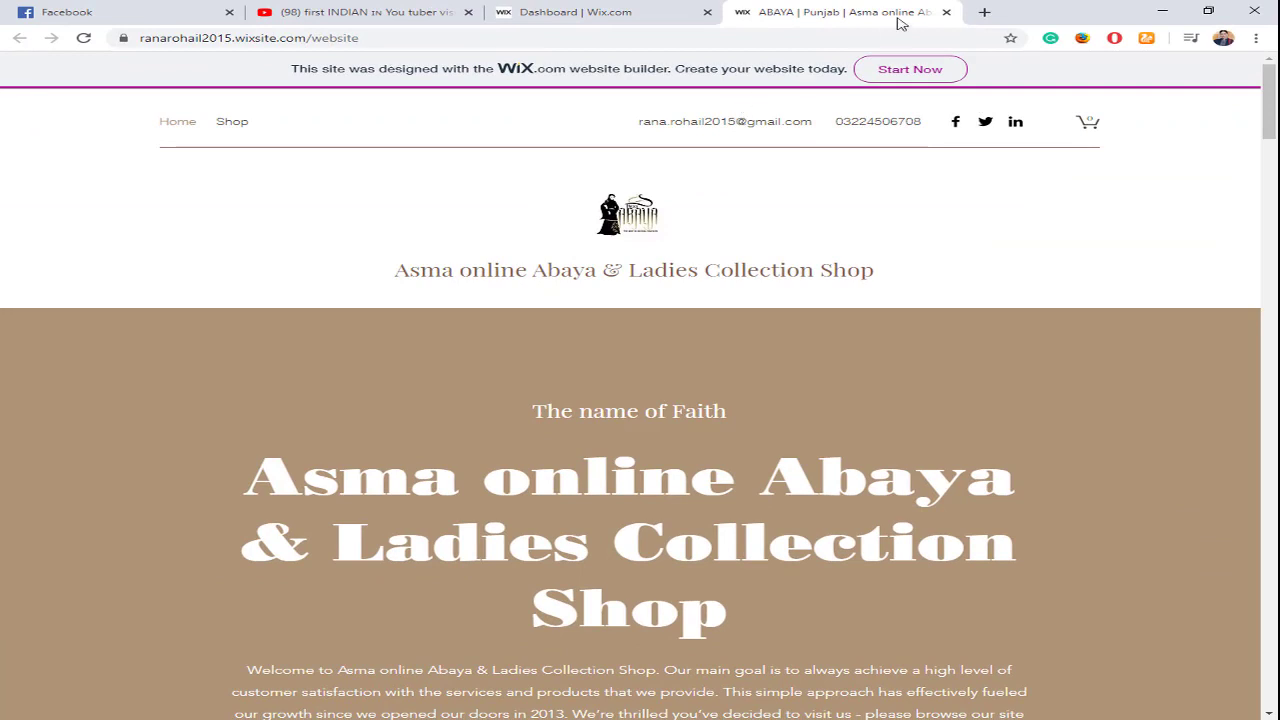
Step: Close the live site and start a new Fitness website from the dashboard, built with Wix ADI
{"action": "left_click", "coordinate": [946, 12]}
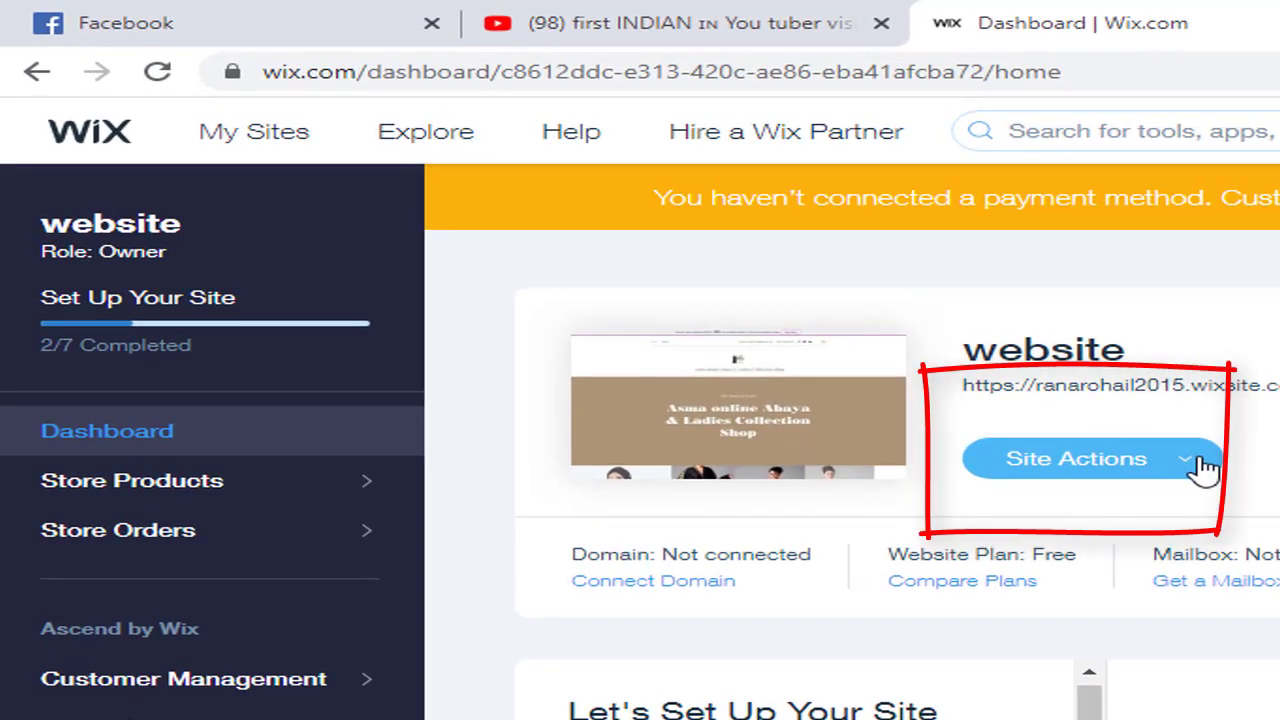
{"action": "left_click", "coordinate": [1202, 464]}
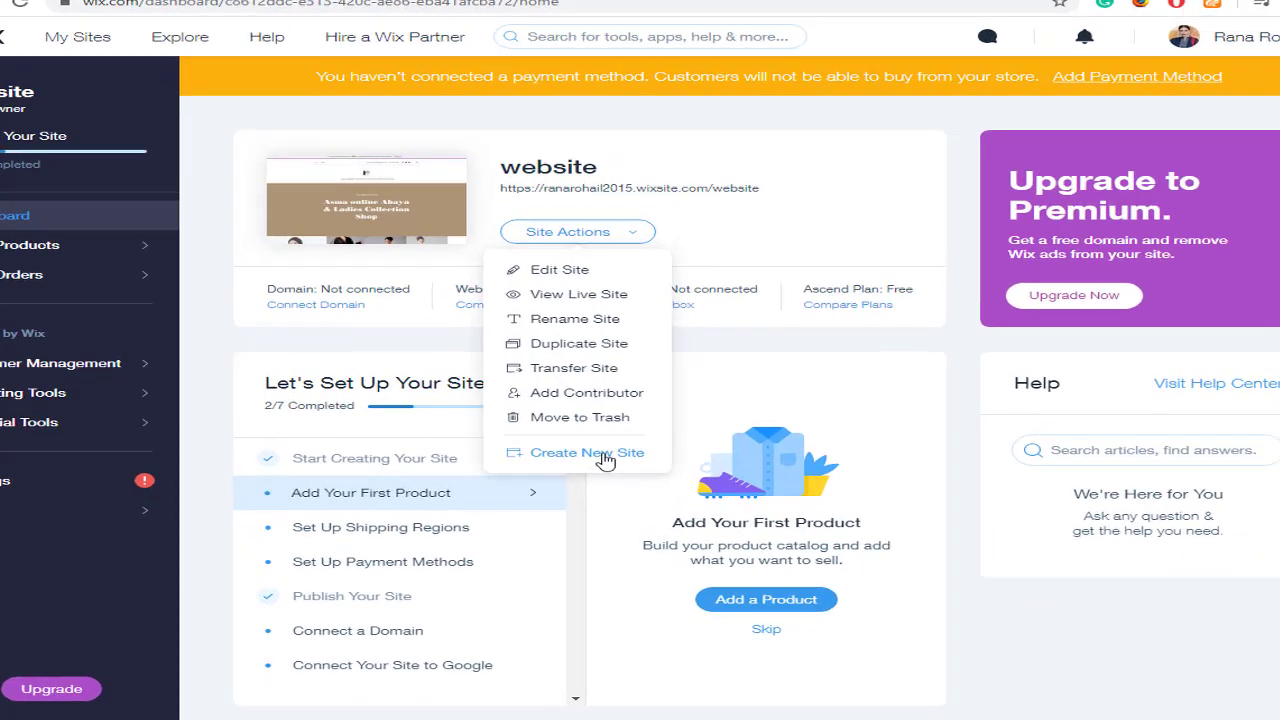
{"action": "left_click", "coordinate": [604, 458]}
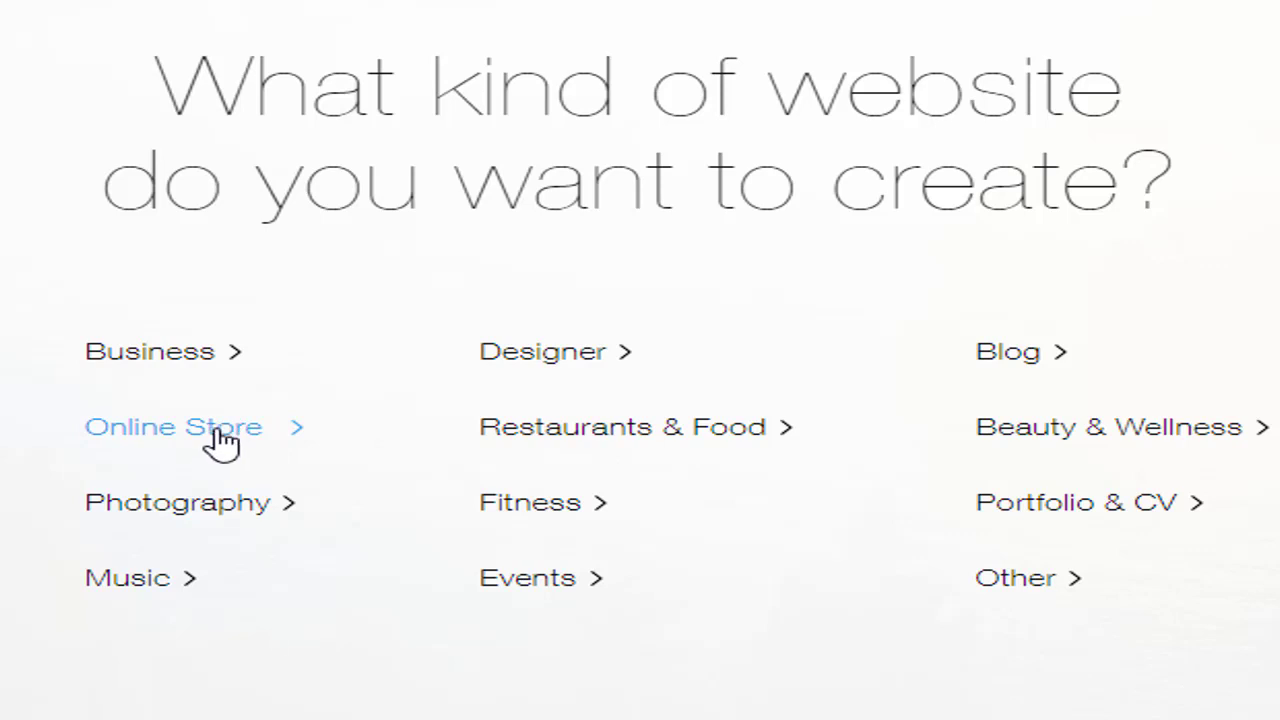
{"action": "left_click", "coordinate": [546, 505]}
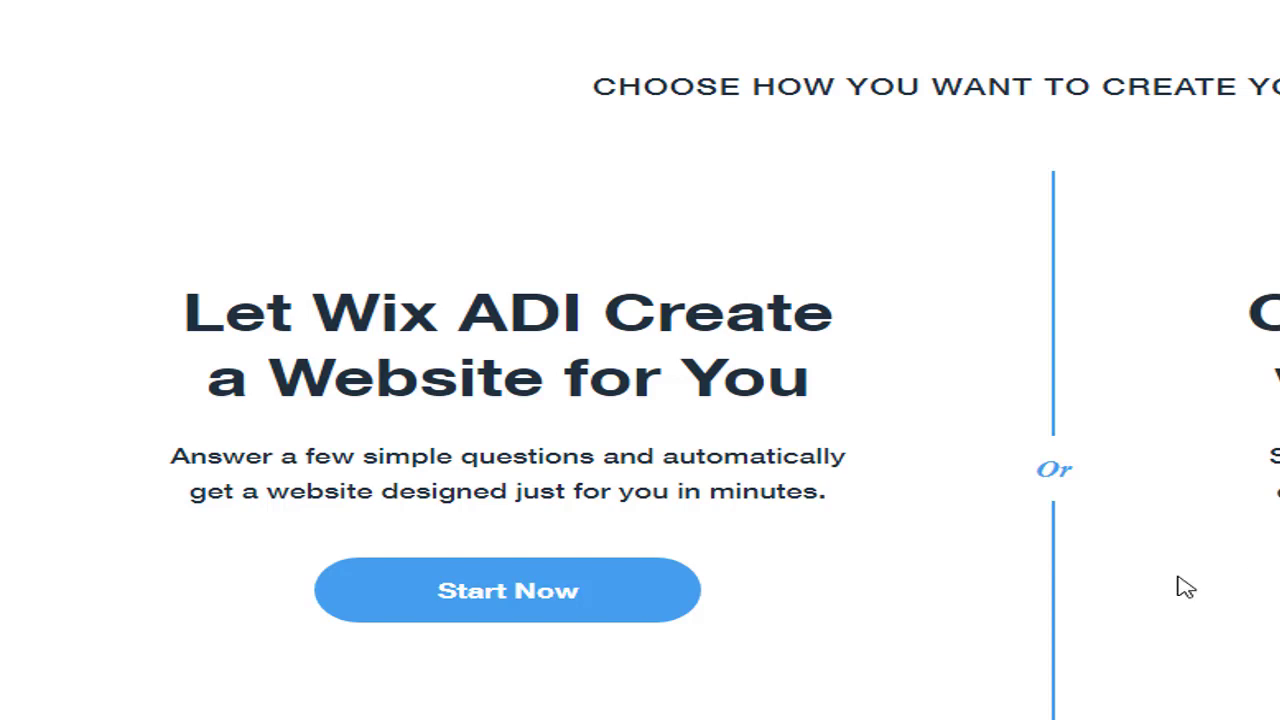
{"action": "left_click", "coordinate": [566, 612]}
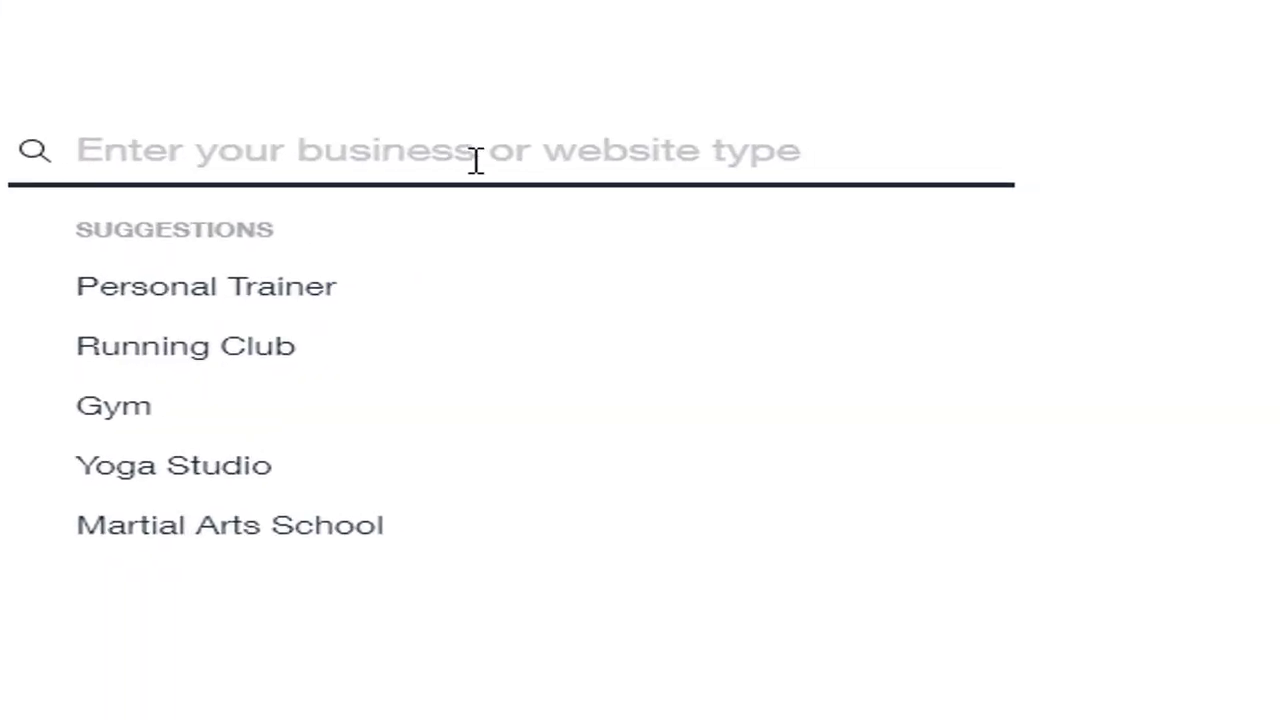
Step: Search the website types for "Fitness" and set the site's type to Fitness Blog
{"action": "left_click", "coordinate": [727, 157]}
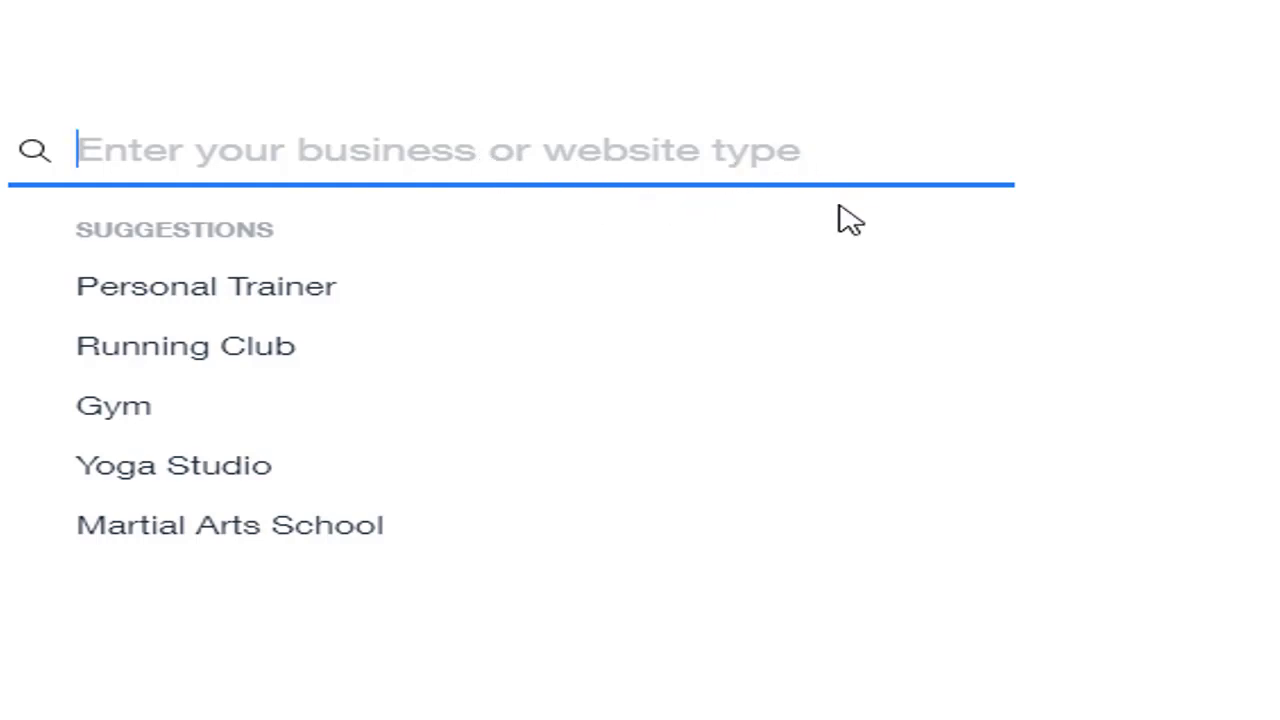
{"action": "type", "text": "Fitness"}
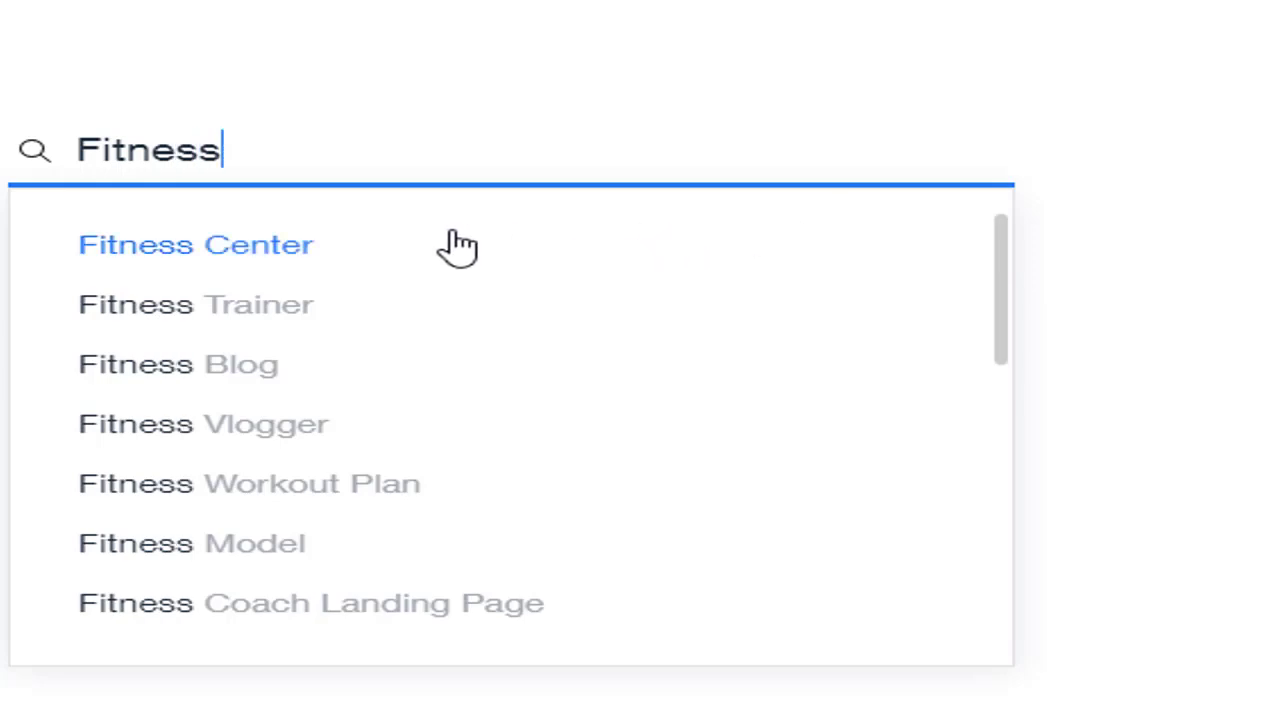
{"action": "left_click_drag", "start_coordinate": [310, 250], "coordinate": [183, 360]}
{"action": "left_click", "coordinate": [183, 360]}
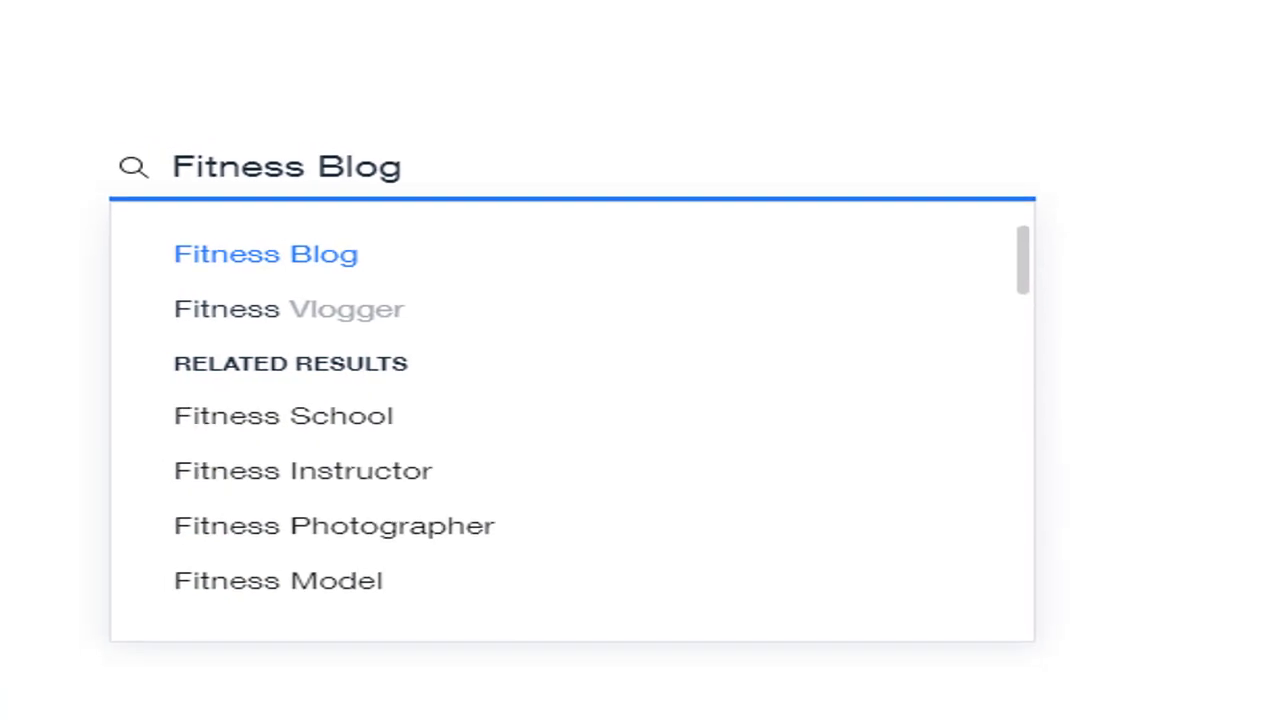
{"action": "left_click", "coordinate": [1171, 700]}
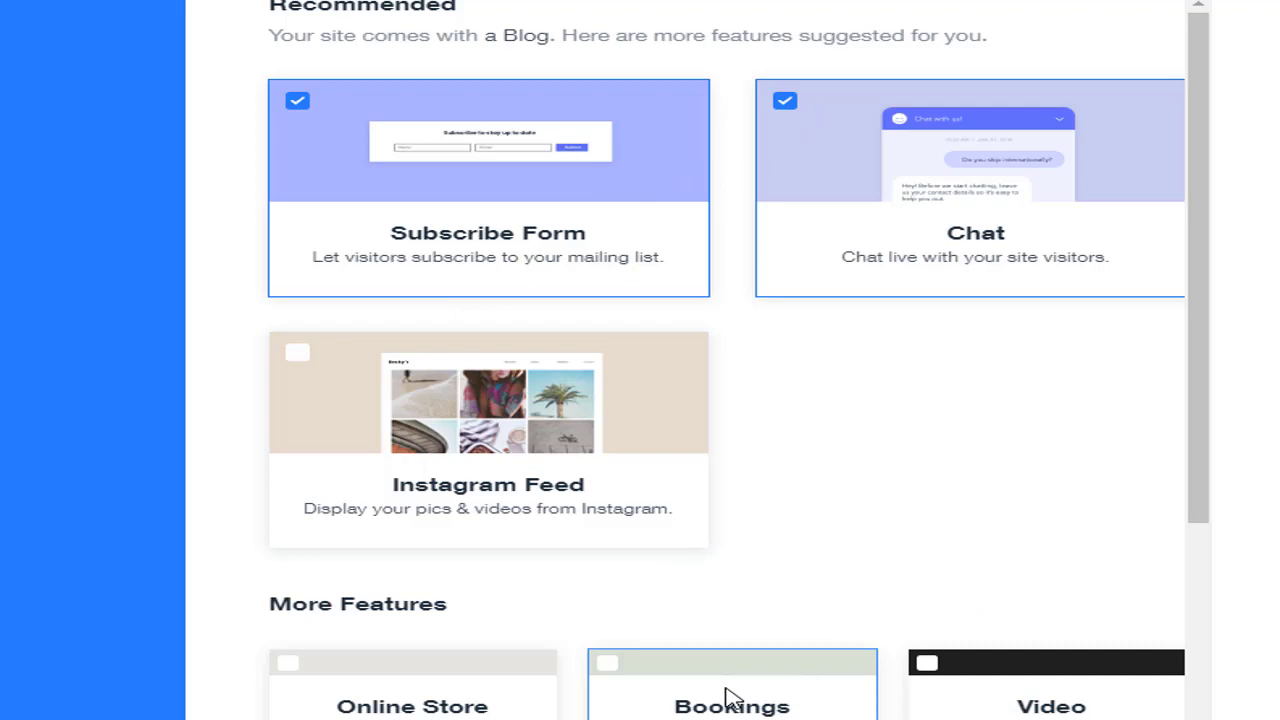
Step: Add the Online Store, Bookings, Video and Instagram Feed features alongside the preselected ones and continue
{"action": "left_click", "coordinate": [412, 695]}
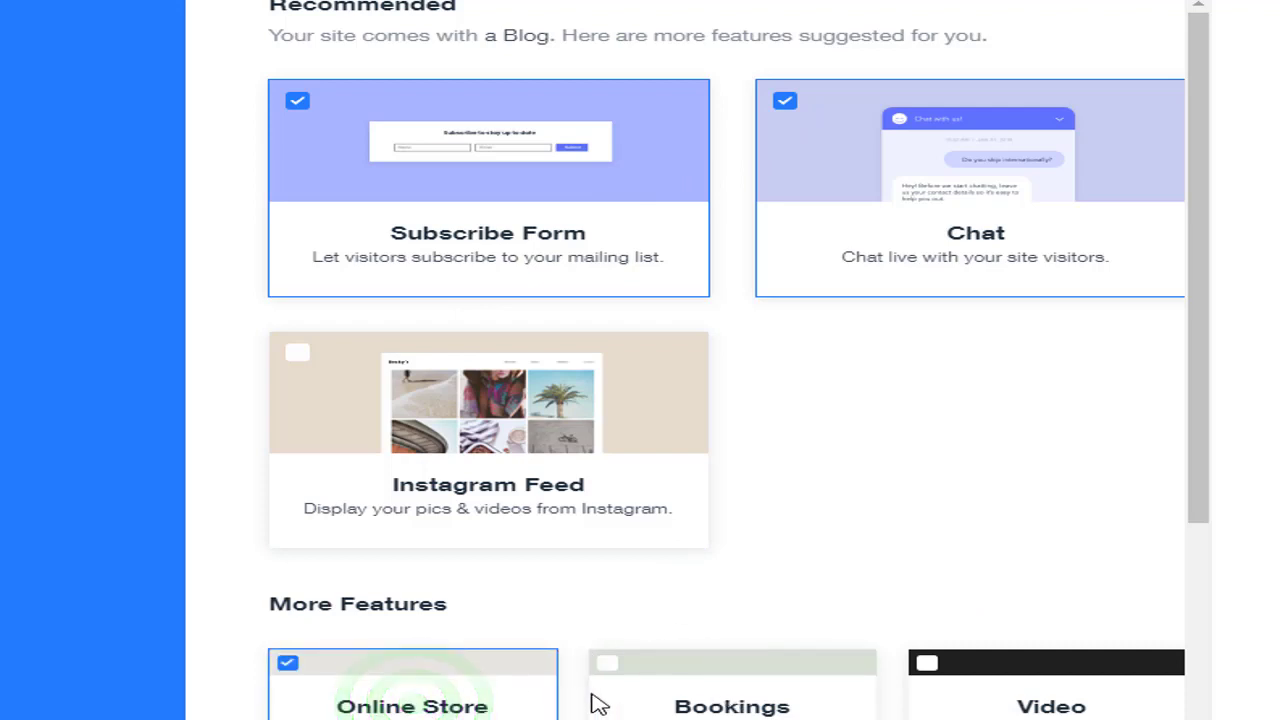
{"action": "left_click", "coordinate": [625, 690]}
{"action": "left_click", "coordinate": [985, 703]}
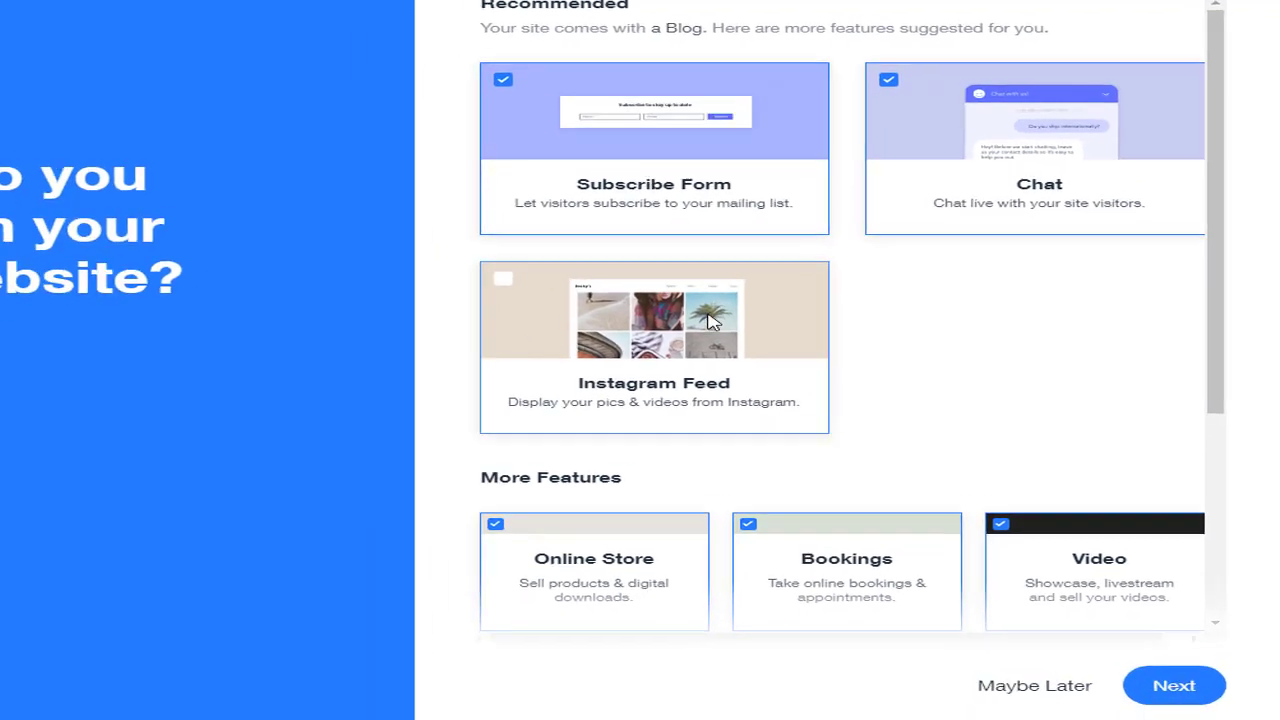
{"action": "left_click", "coordinate": [557, 412]}
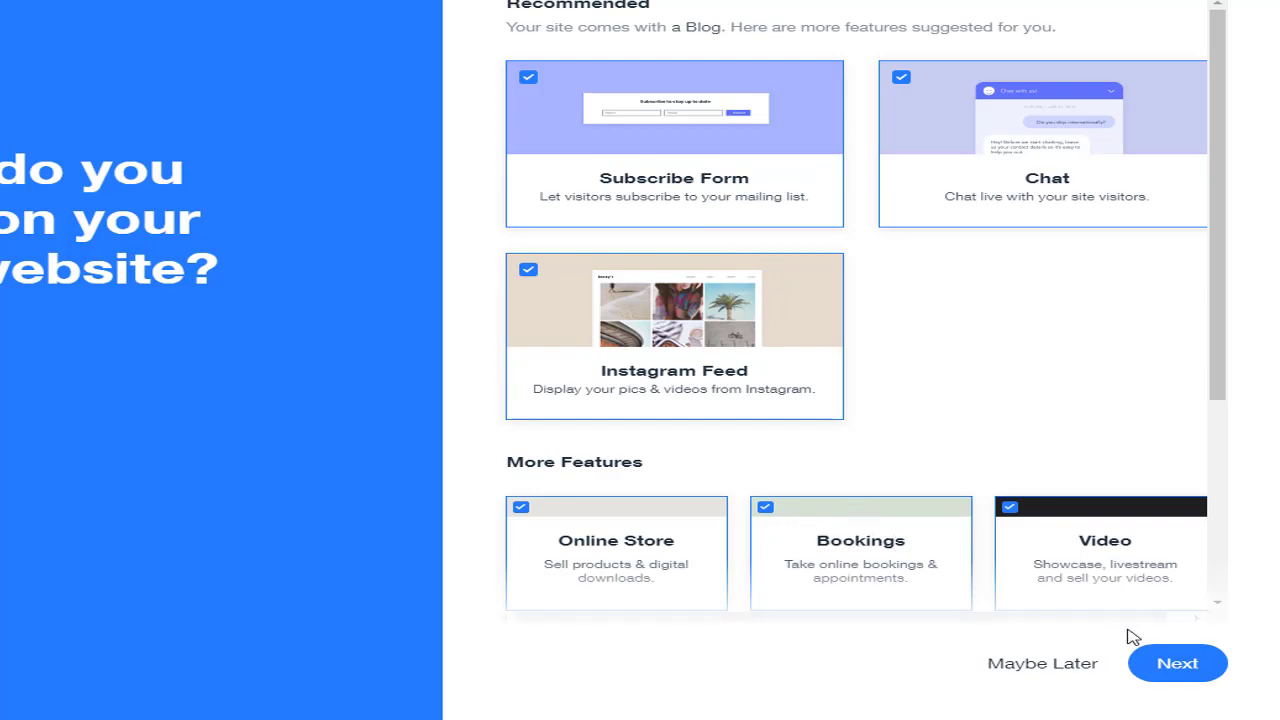
{"action": "left_click", "coordinate": [1172, 664]}
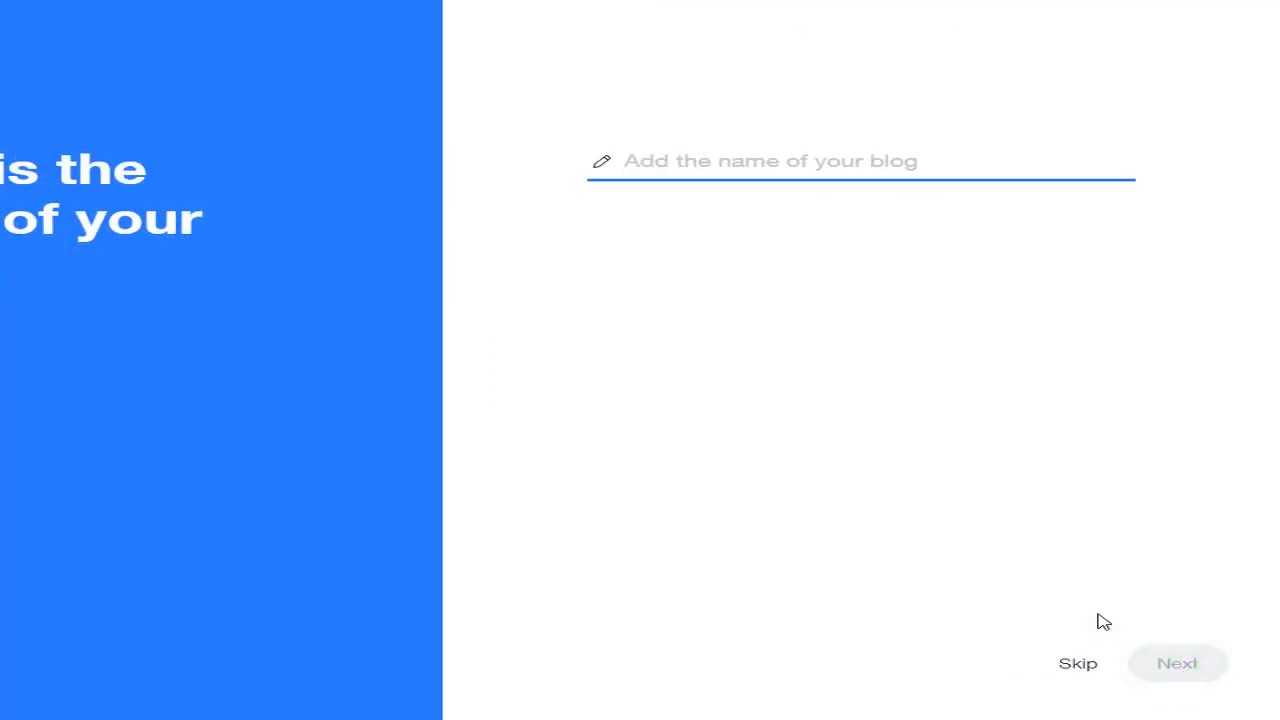
Step: Skip the blog name and the content import, and accept the business info without editing it
{"action": "left_click", "coordinate": [843, 160]}
{"action": "left_click", "coordinate": [1070, 662]}
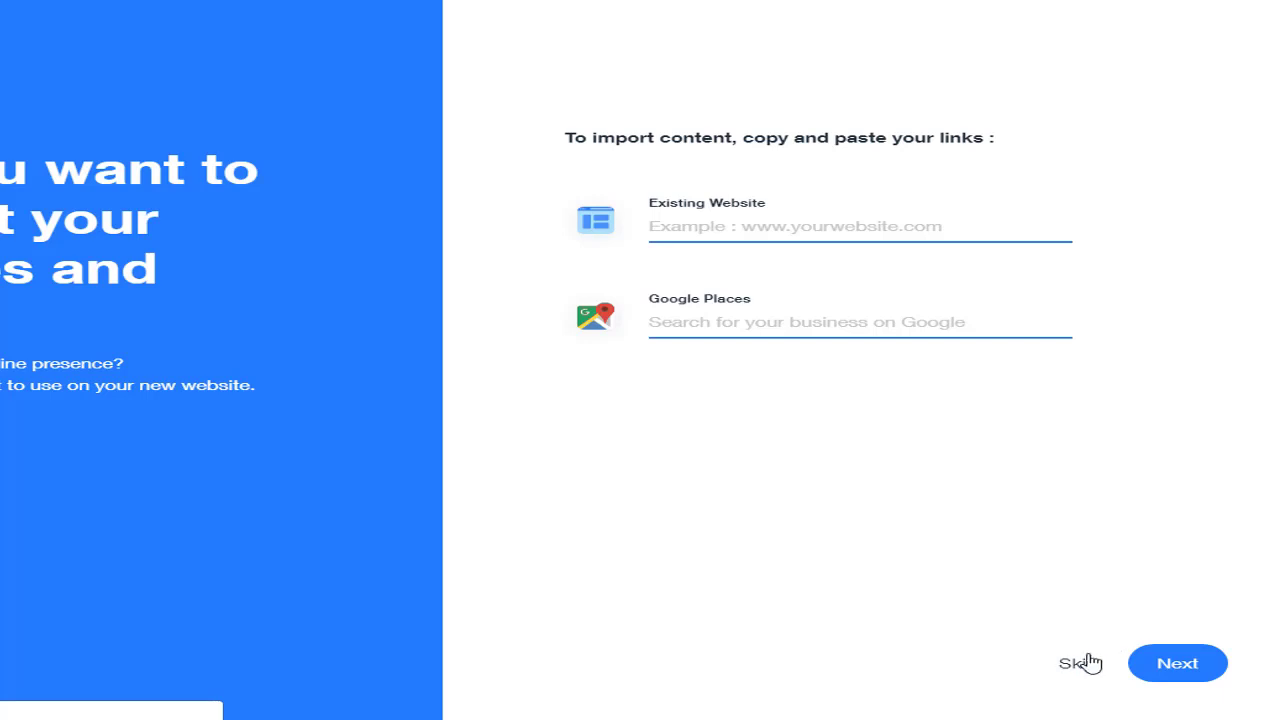
{"action": "left_click", "coordinate": [1075, 663]}
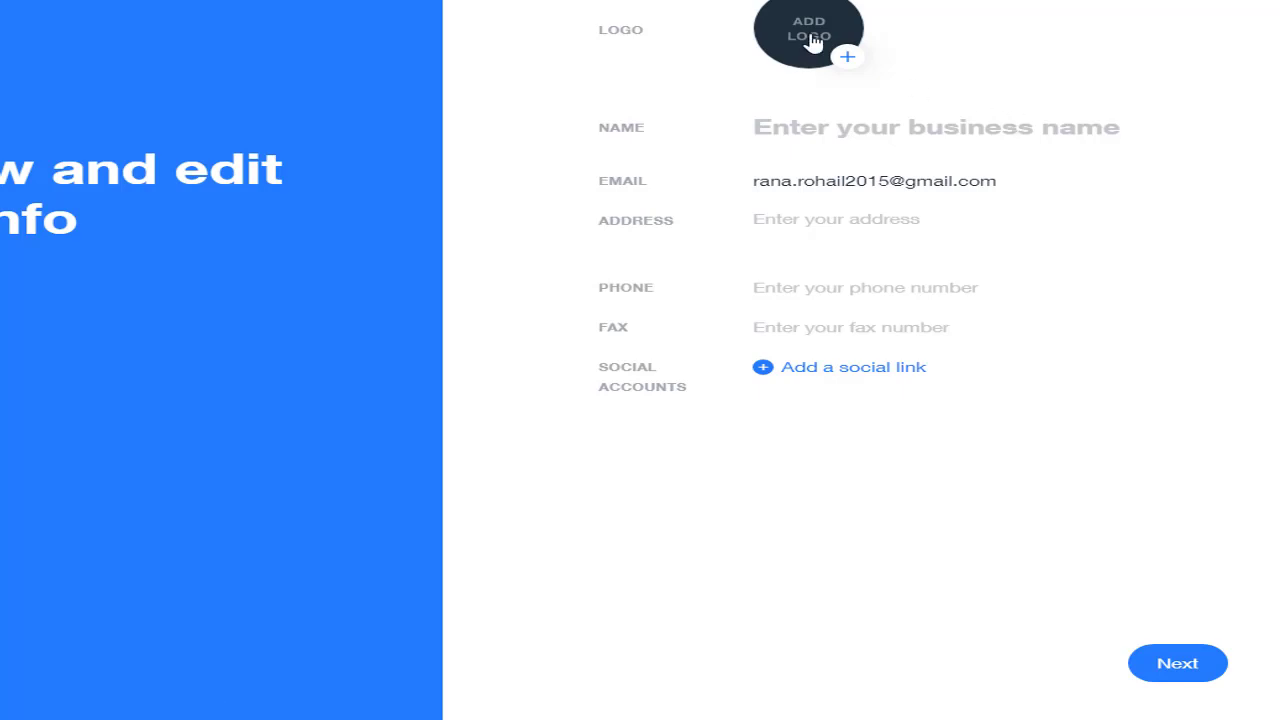
{"action": "left_click", "coordinate": [1178, 677]}
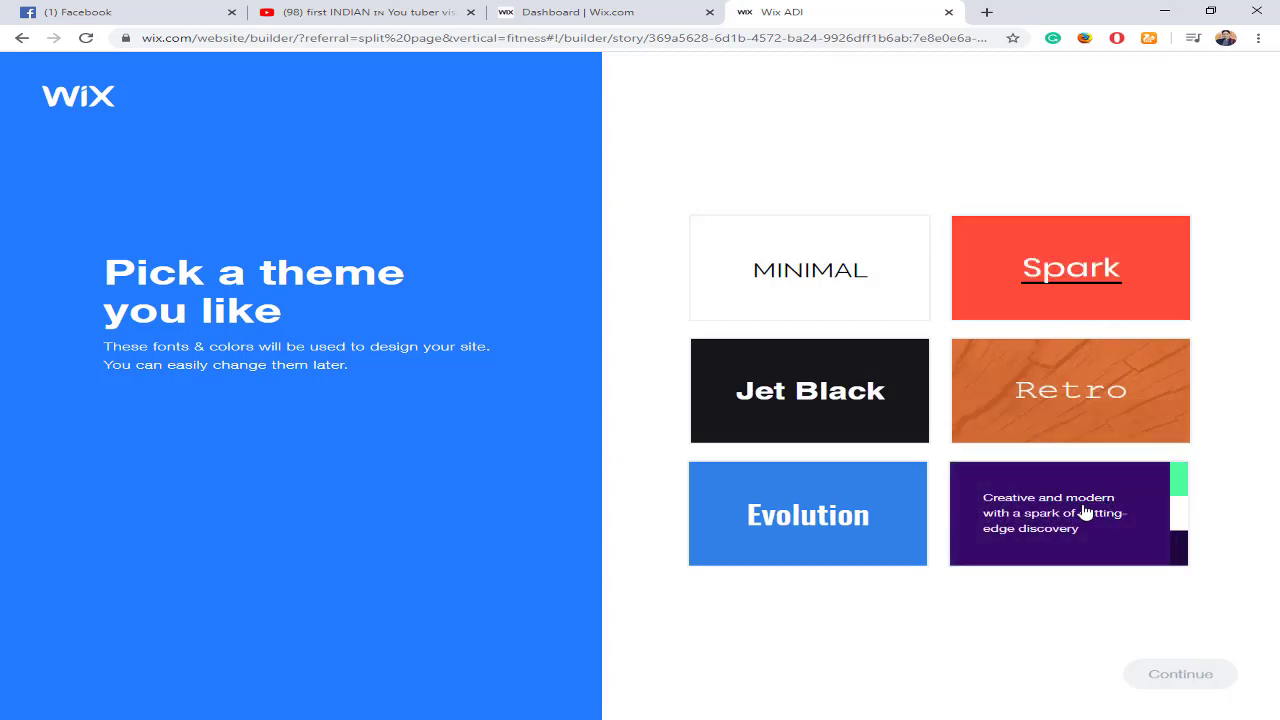
Step: Choose the Retro theme and use the homepage design with the black header and kettlebell workout photo
{"action": "left_click", "coordinate": [1099, 396]}
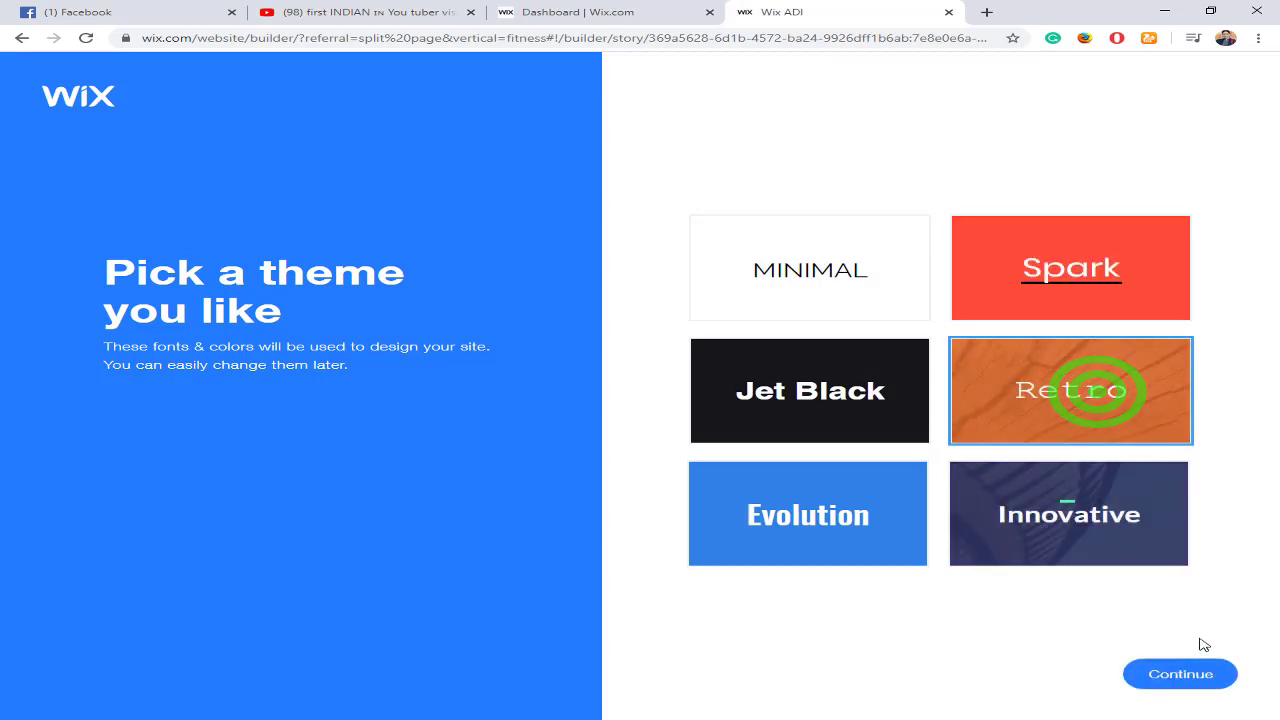
{"action": "left_click", "coordinate": [1176, 676]}
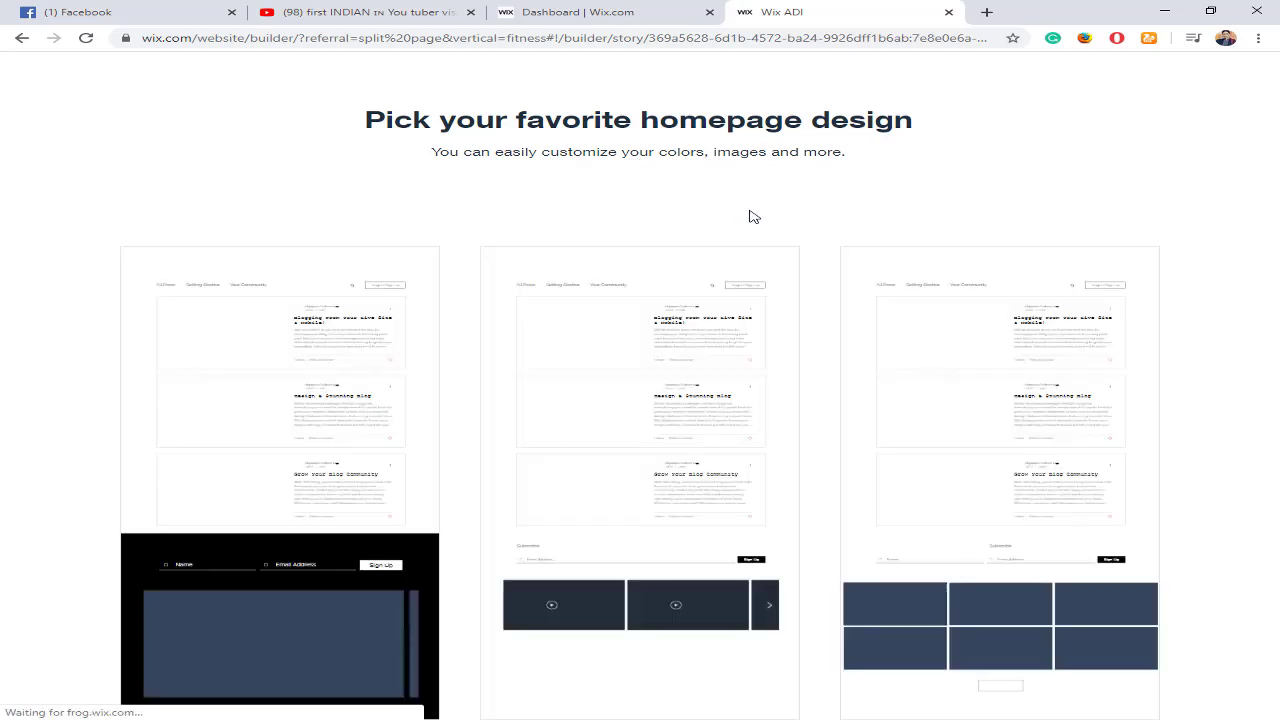
{"action": "mouse_move", "coordinate": [951, 277]}
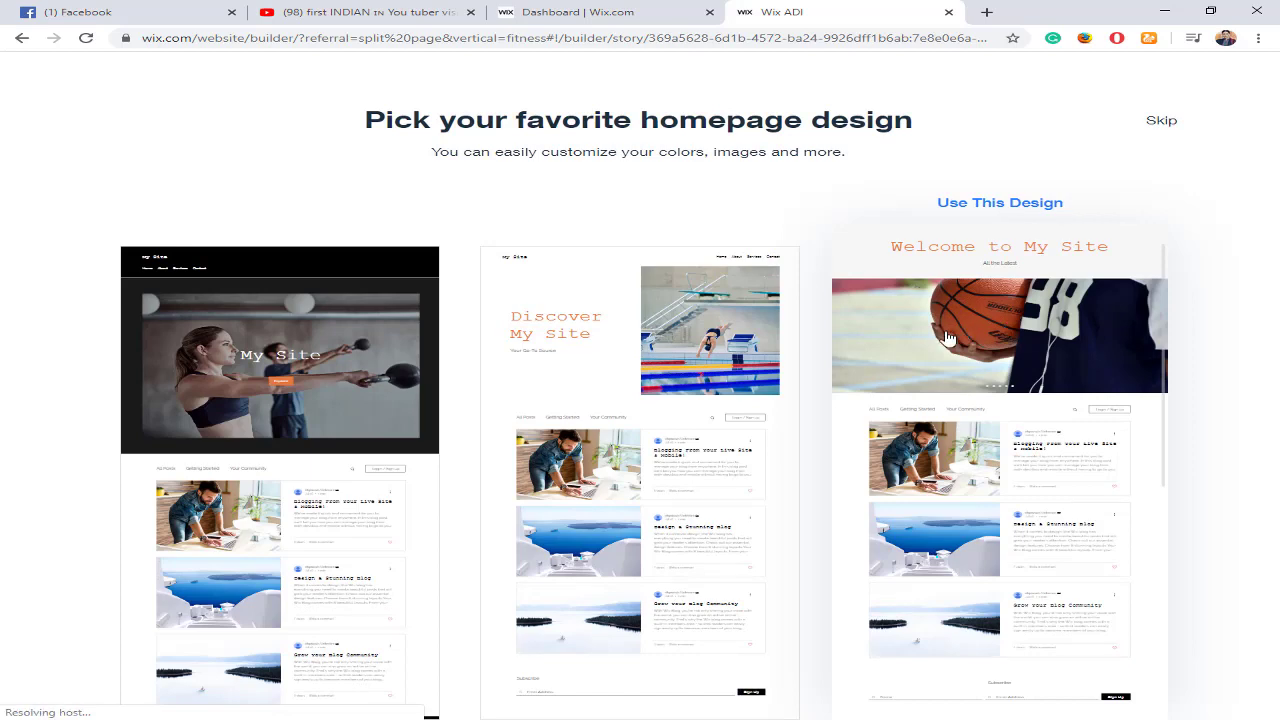
{"action": "scroll", "coordinate": [948, 338], "scroll_direction": "down", "scroll_amount": 2}
{"action": "scroll", "coordinate": [946, 338], "scroll_direction": "down", "scroll_amount": 1}
{"action": "scroll", "coordinate": [946, 338], "scroll_direction": "up", "scroll_amount": 1}
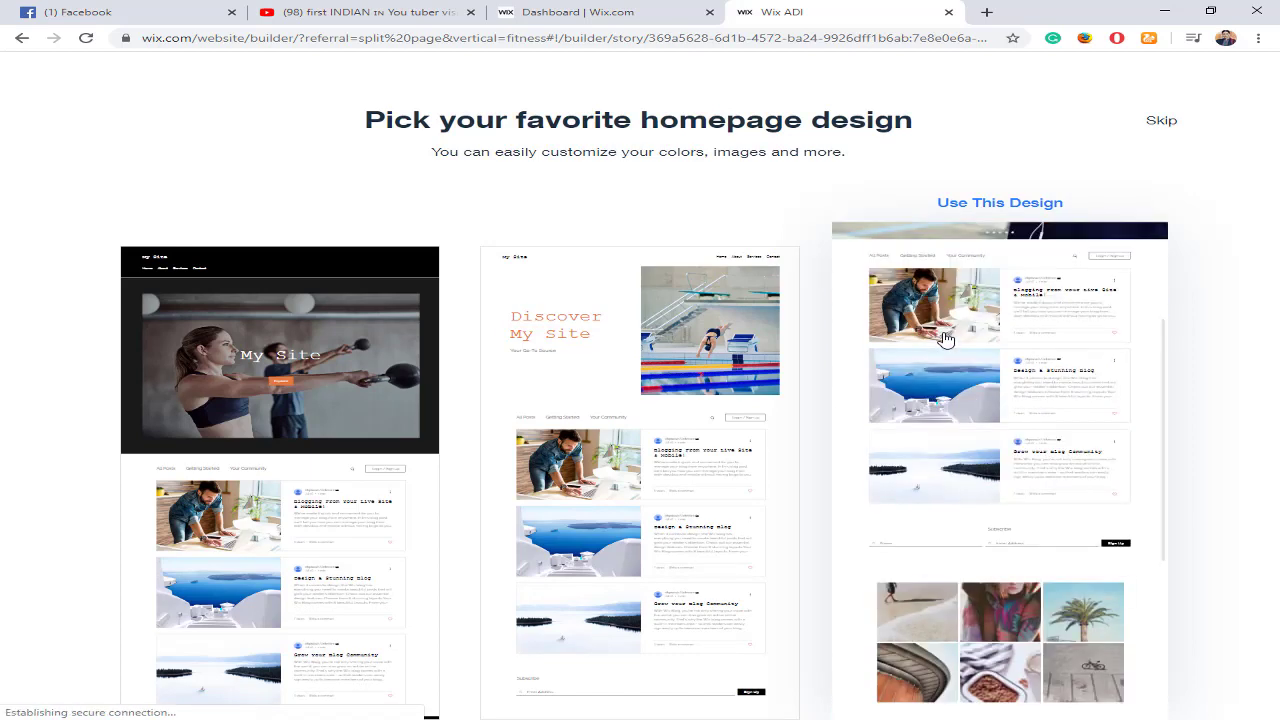
{"action": "scroll", "coordinate": [410, 474], "scroll_direction": "down", "scroll_amount": 1}
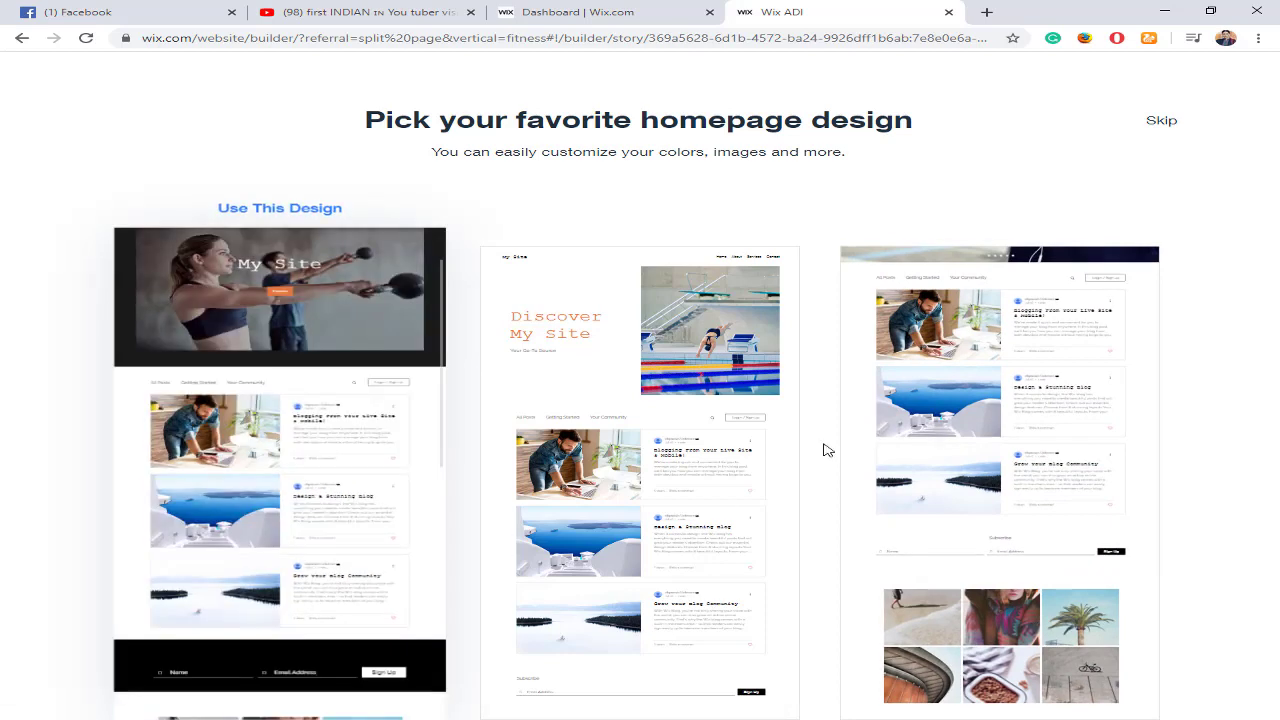
{"action": "scroll", "coordinate": [629, 443], "scroll_direction": "down", "scroll_amount": 5}
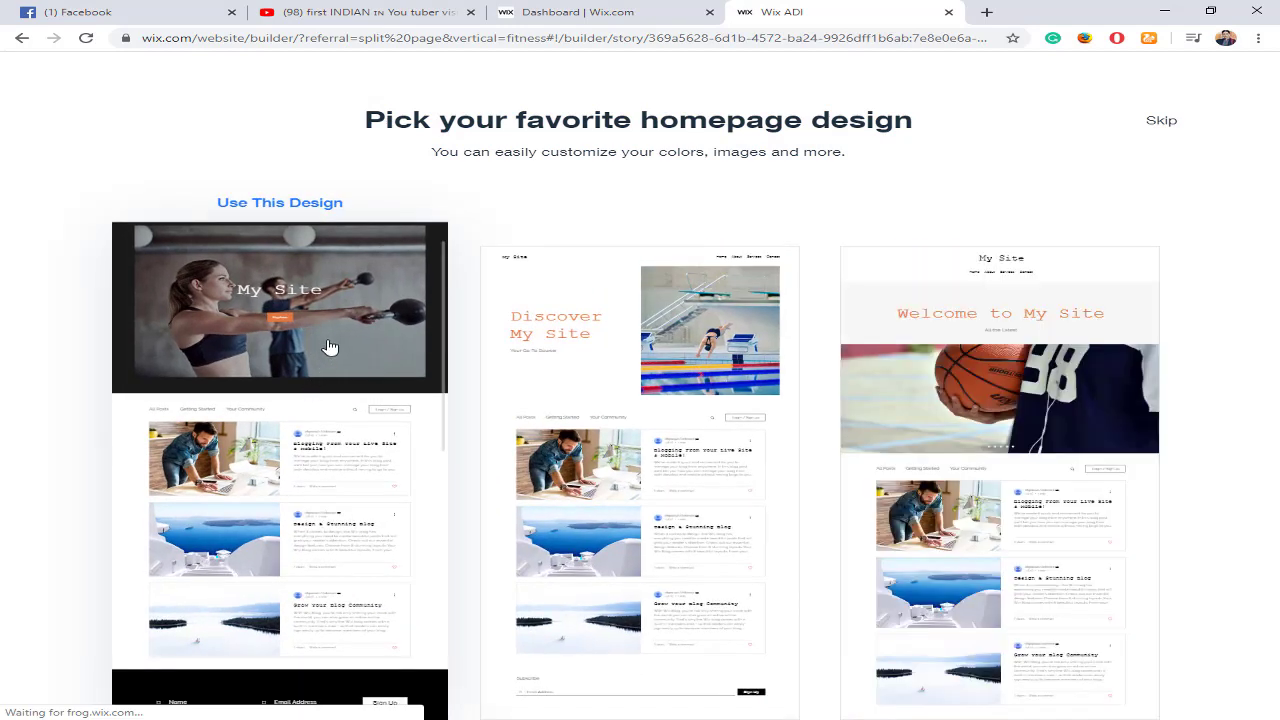
{"action": "left_click", "coordinate": [330, 304]}
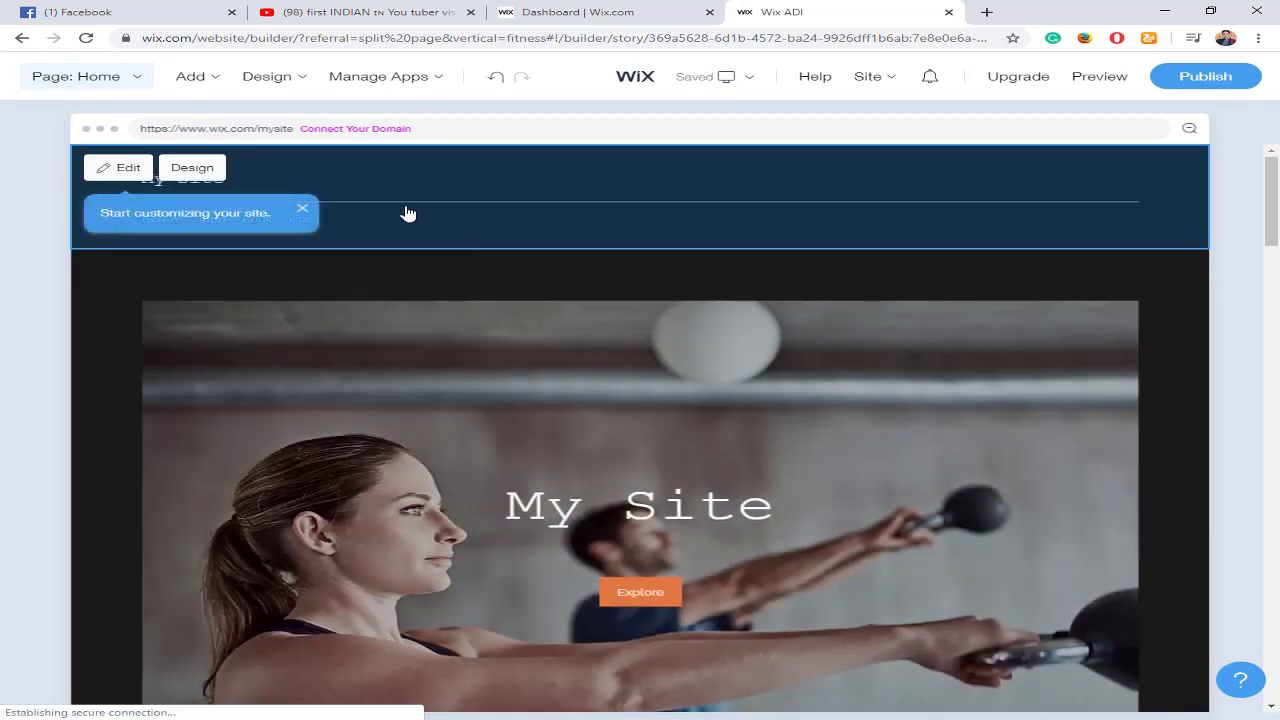
Step: Look through the generated homepage from the header and hero section to the blog posts and subscribe form, dismissing the customization tip
{"action": "scroll", "coordinate": [709, 400], "scroll_direction": "down", "scroll_amount": 6}
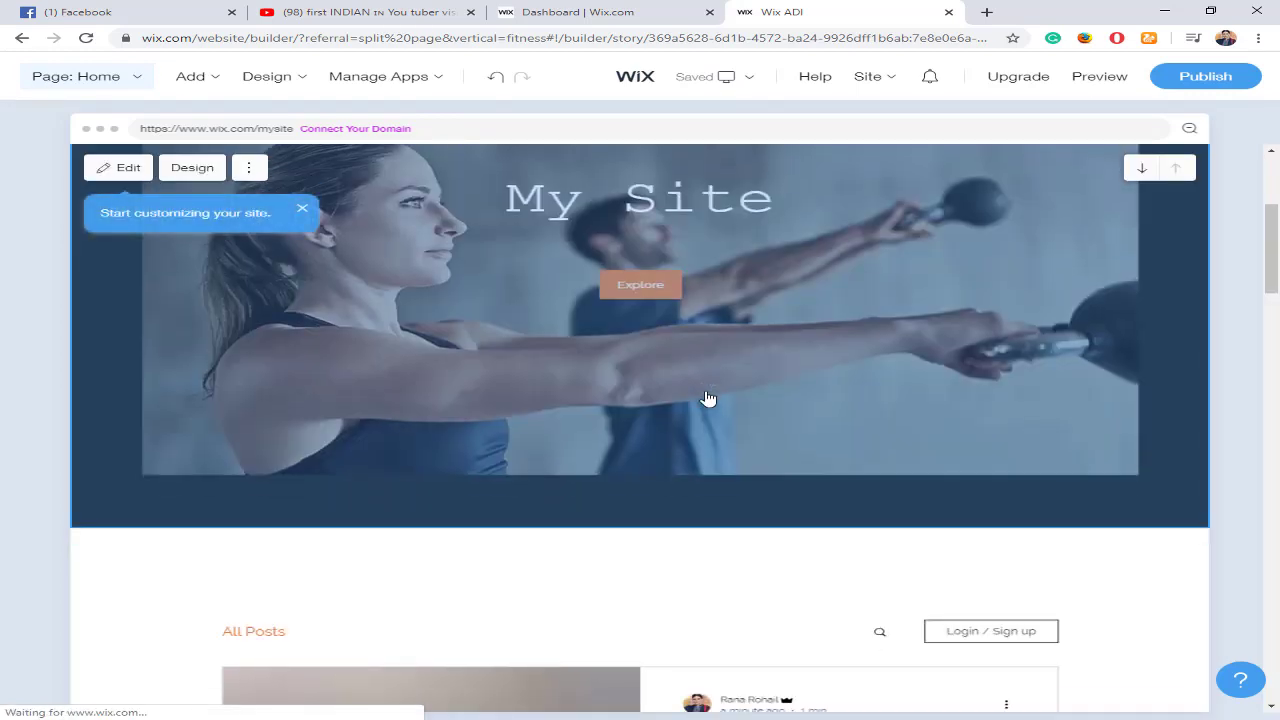
{"action": "scroll", "coordinate": [725, 395], "scroll_direction": "down", "scroll_amount": 3}
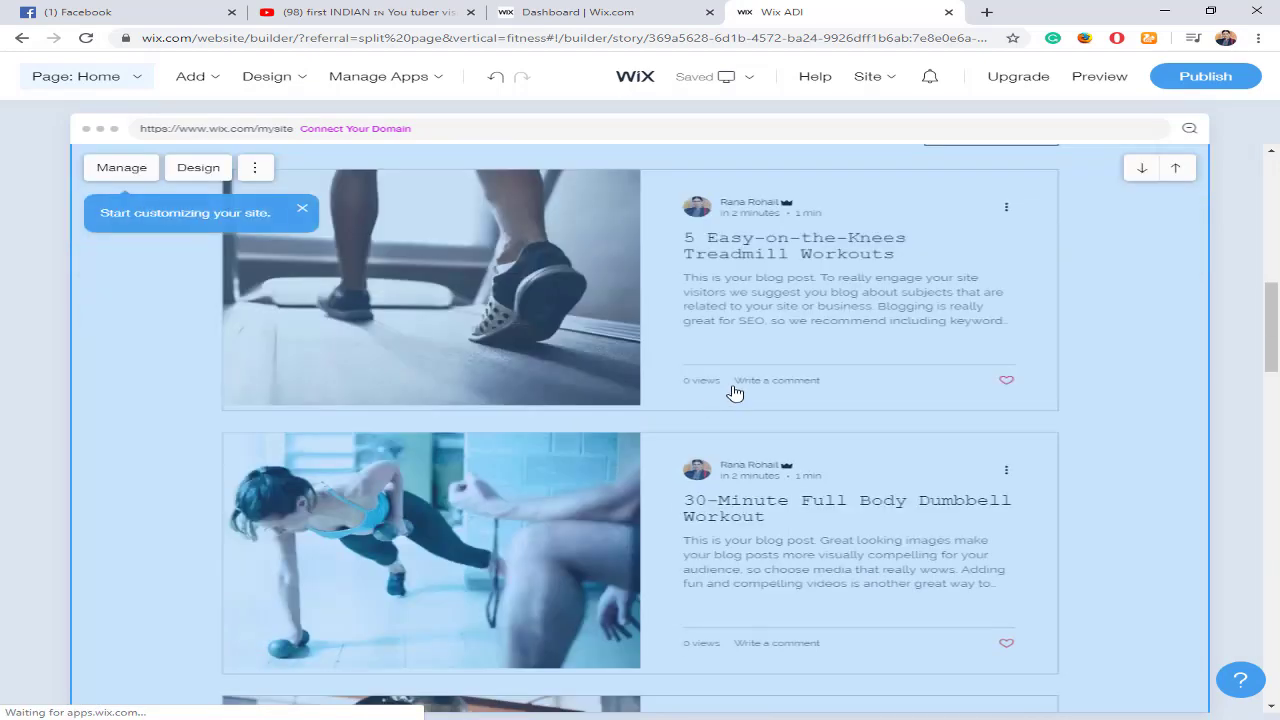
{"action": "scroll", "coordinate": [736, 394], "scroll_direction": "down", "scroll_amount": 5}
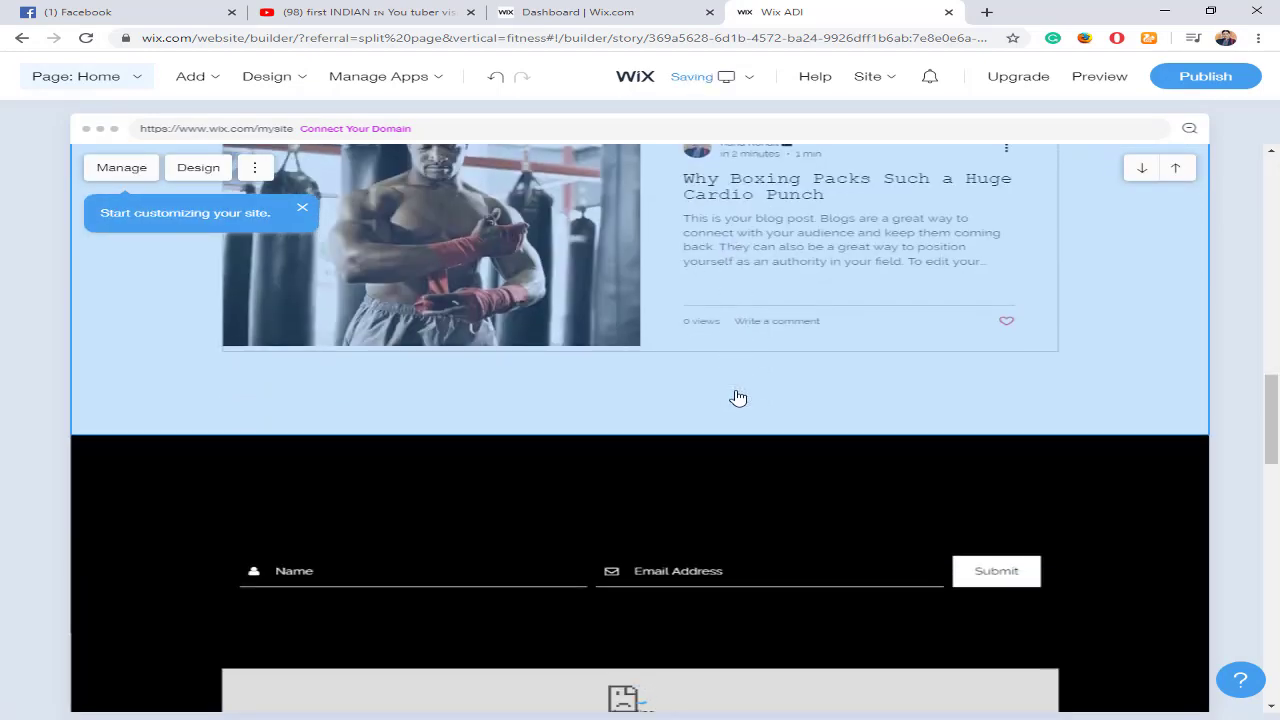
{"action": "scroll", "coordinate": [737, 398], "scroll_direction": "up", "scroll_amount": 15}
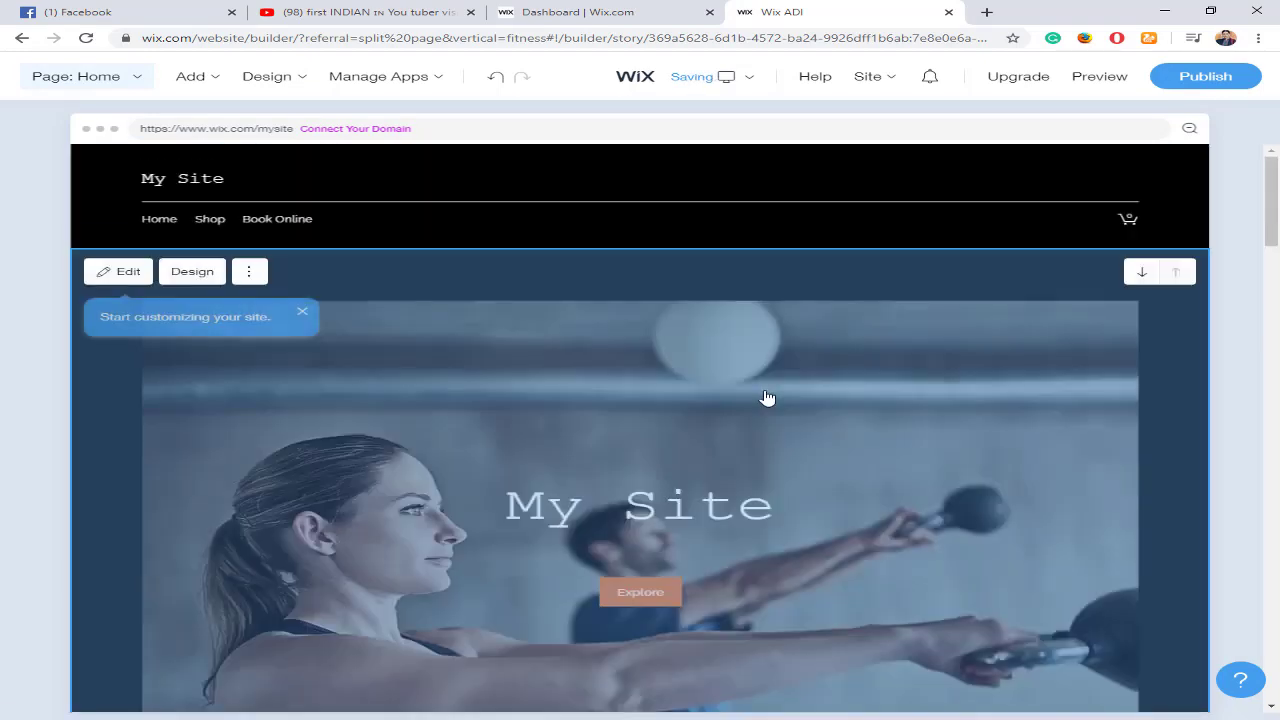
{"action": "scroll", "coordinate": [760, 398], "scroll_direction": "down", "scroll_amount": 1}
{"action": "scroll", "coordinate": [766, 398], "scroll_direction": "up", "scroll_amount": 1}
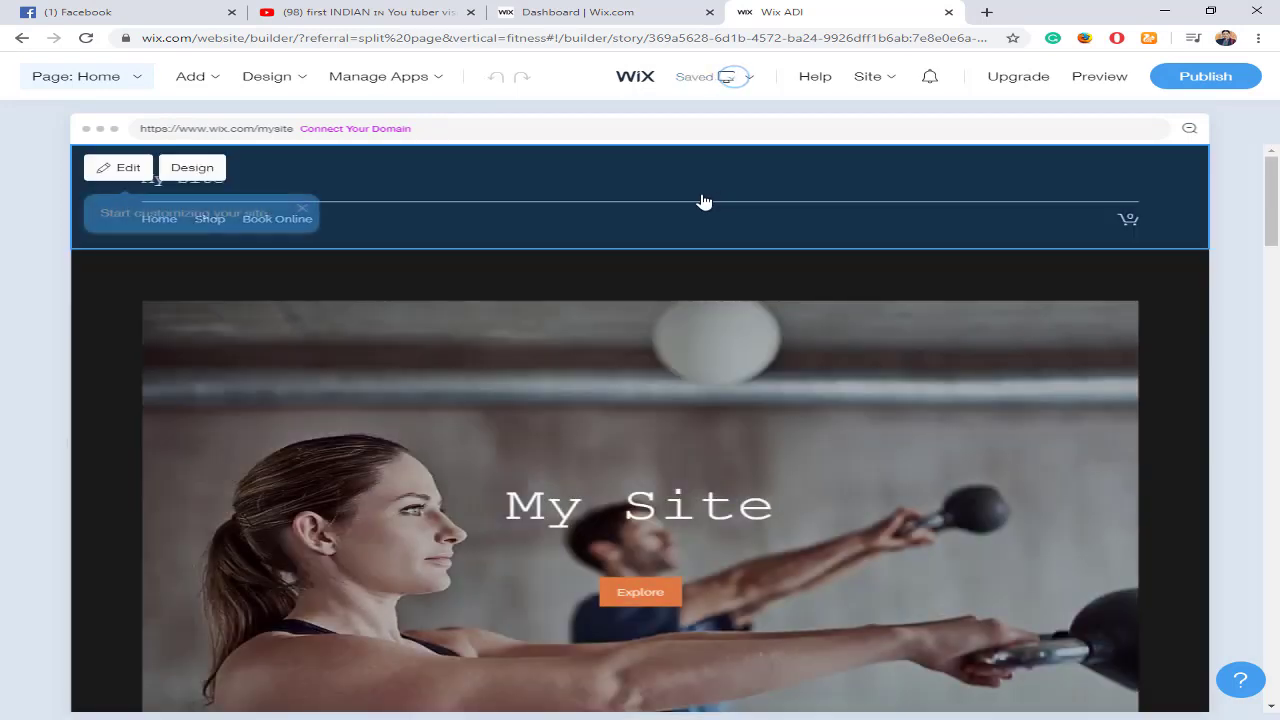
{"action": "left_click", "coordinate": [305, 210]}
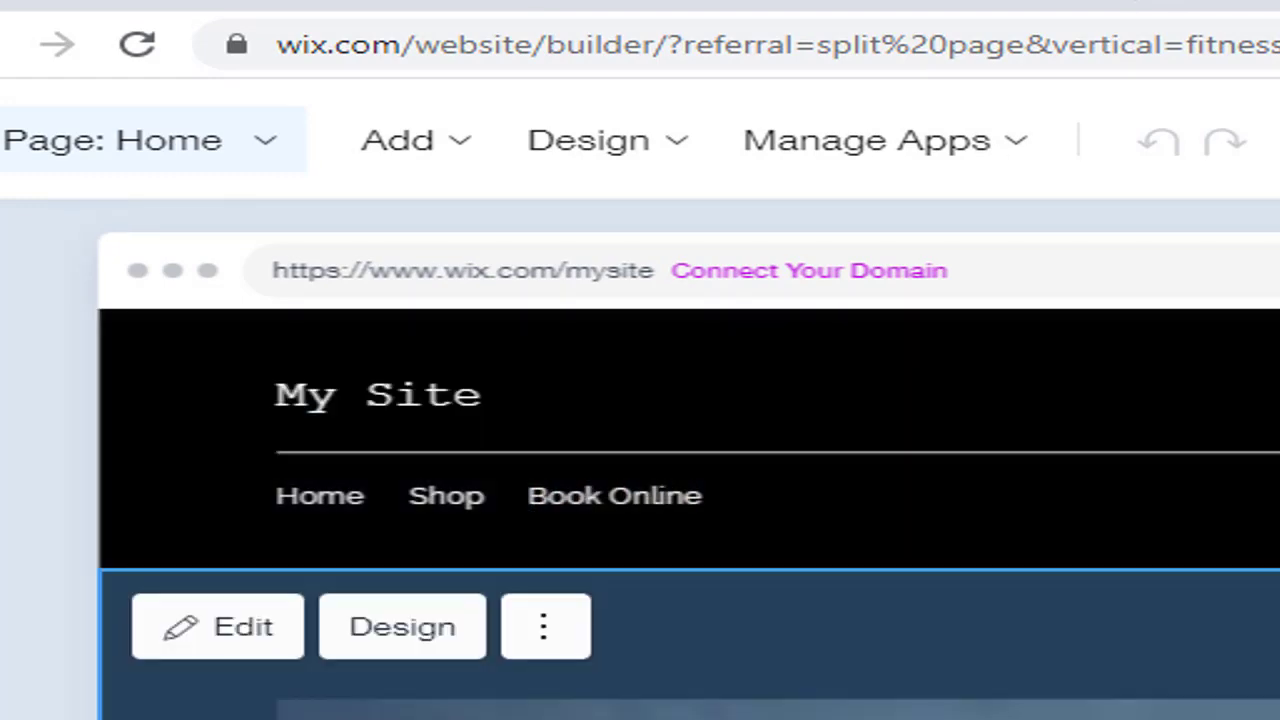
{"action": "scroll", "coordinate": [569, 563], "scroll_direction": "down", "scroll_amount": 2}
{"action": "scroll", "coordinate": [640, 560], "scroll_direction": "up", "scroll_amount": 2}
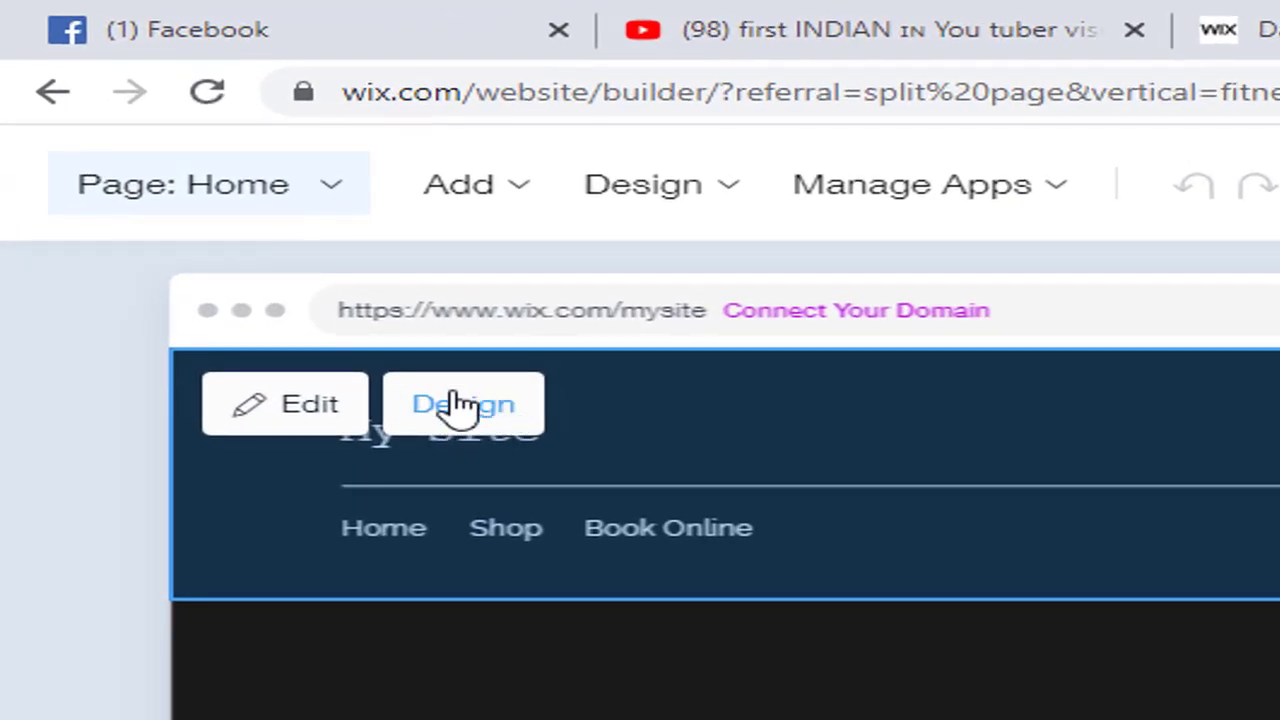
Step: Edit the header to show the tagline, logo, phone number and Get In Touch button
{"action": "left_click", "coordinate": [318, 412]}
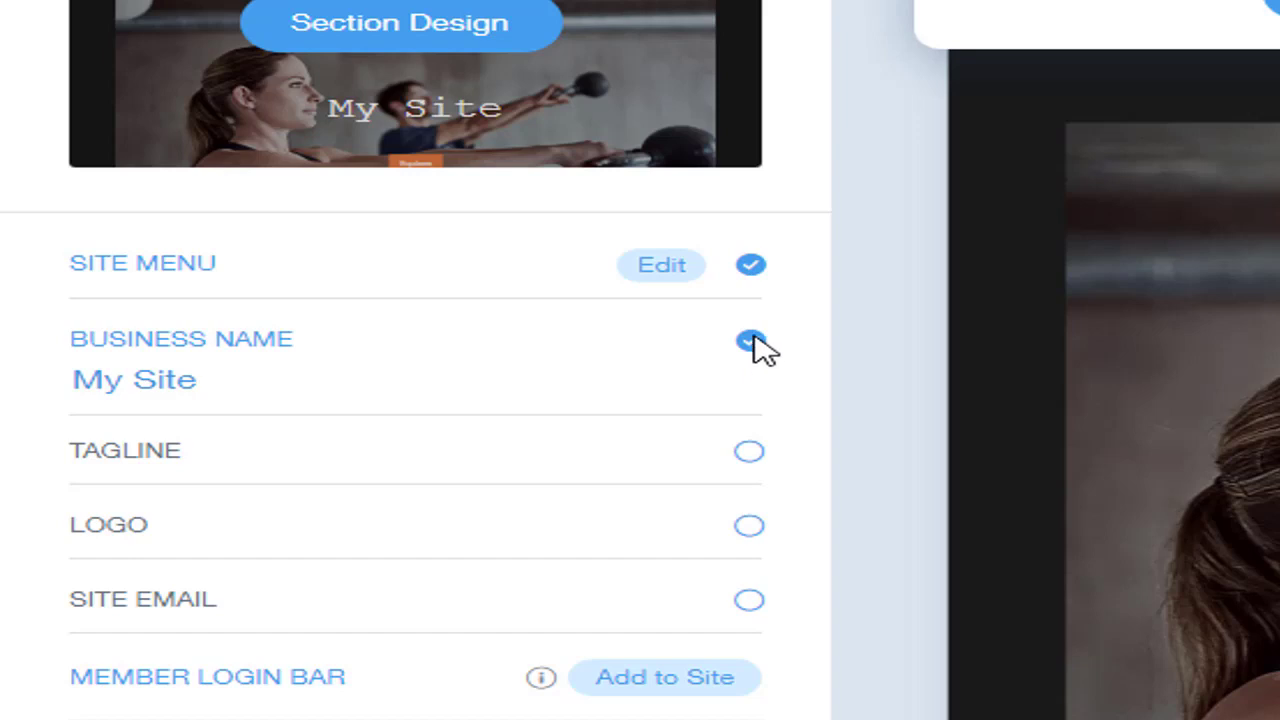
{"action": "left_click", "coordinate": [749, 451]}
{"action": "left_click", "coordinate": [748, 528]}
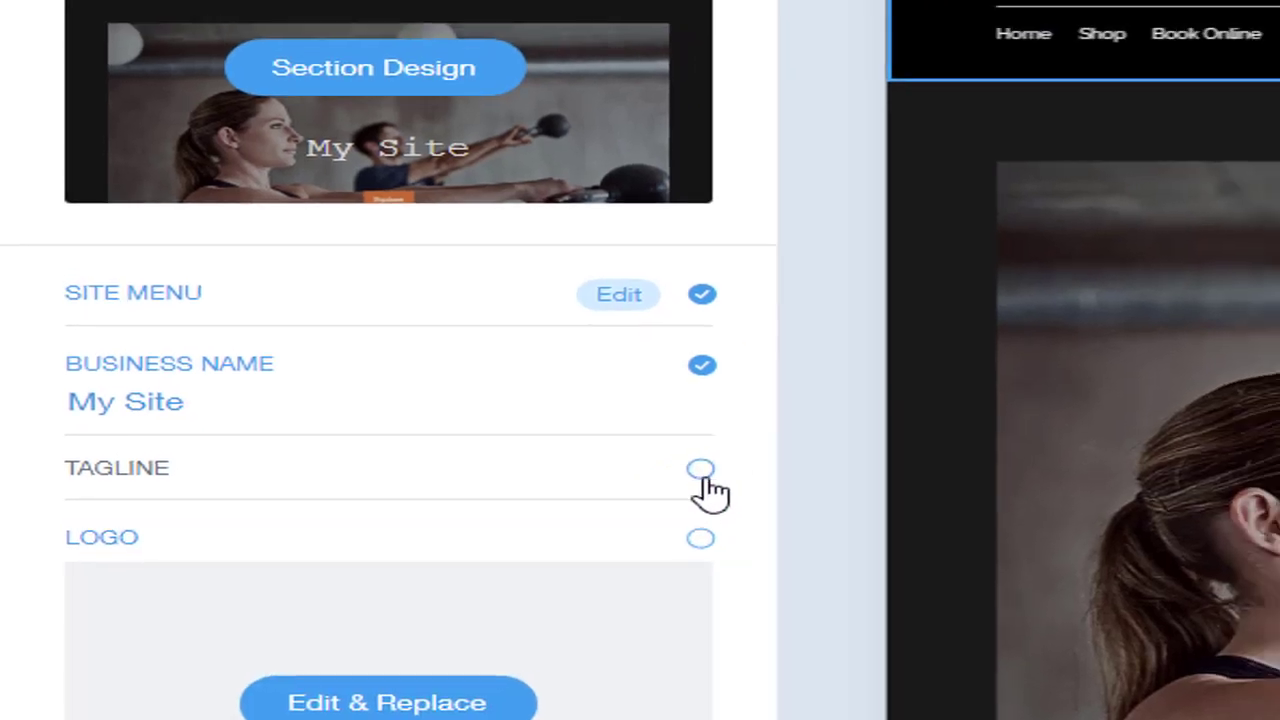
{"action": "left_click", "coordinate": [749, 451]}
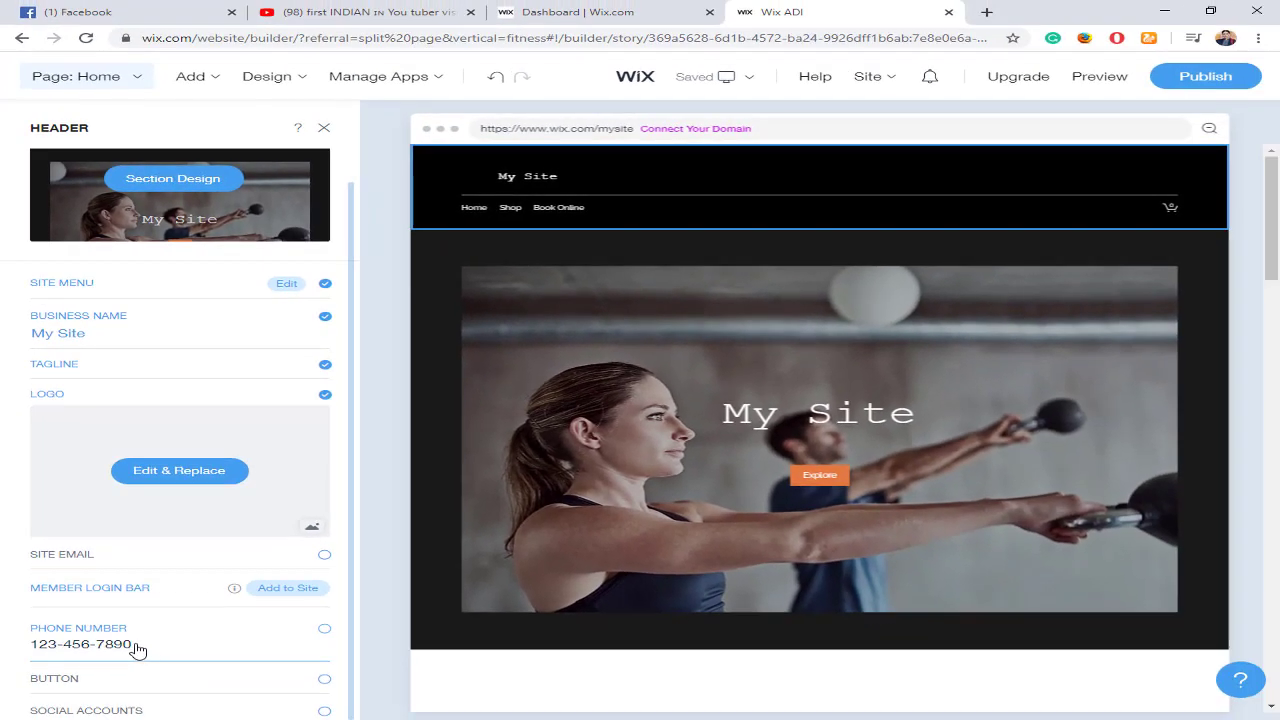
{"action": "left_click", "coordinate": [137, 647]}
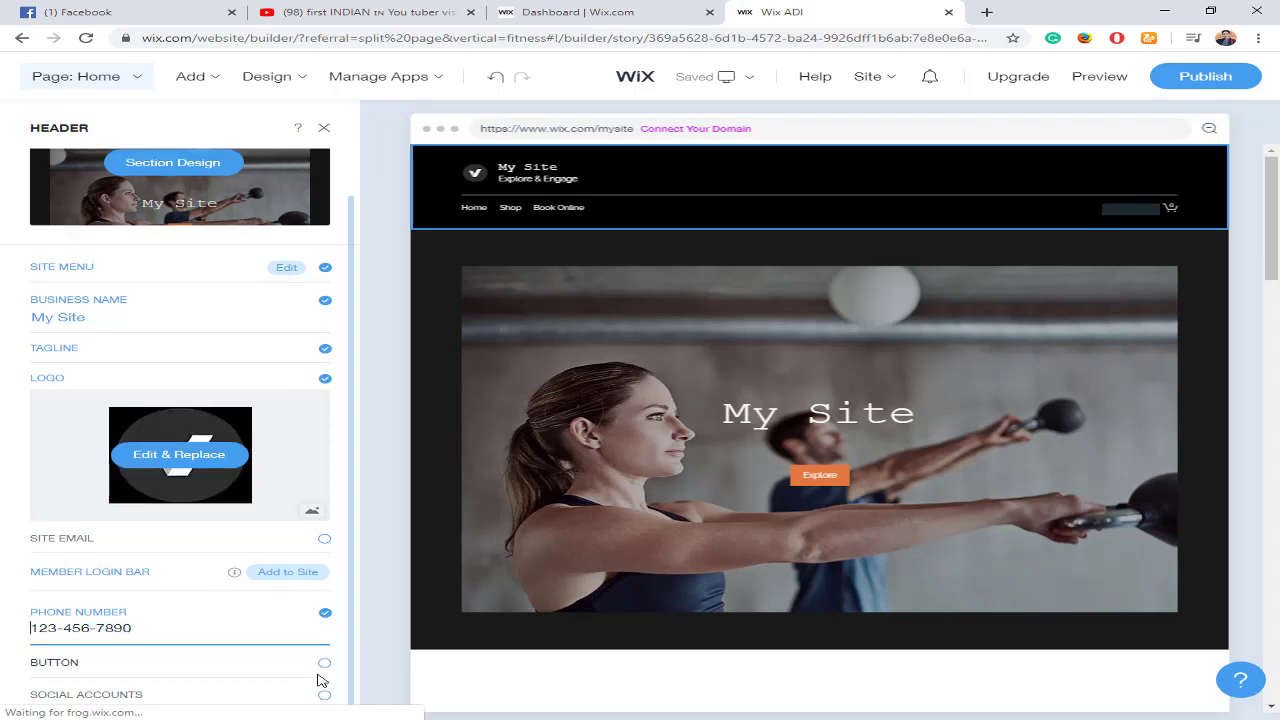
{"action": "left_click", "coordinate": [323, 663]}
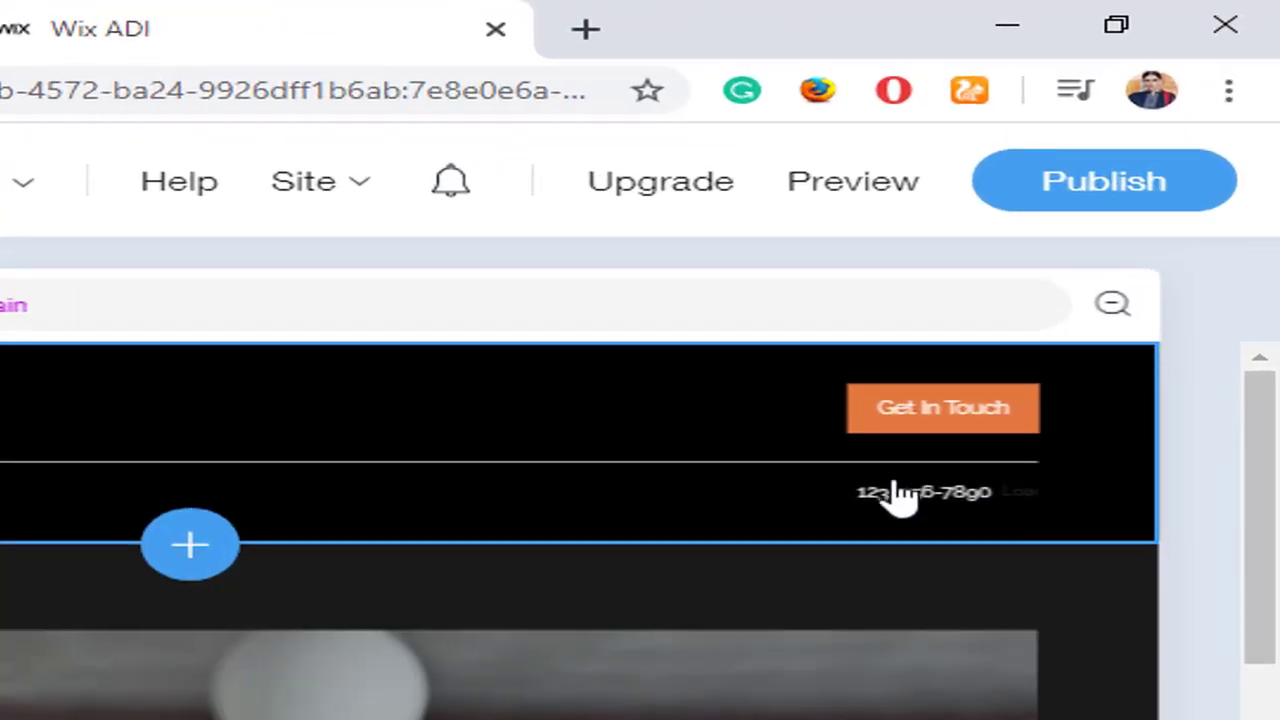
{"action": "mouse_move", "coordinate": [939, 472]}
{"action": "left_click", "coordinate": [990, 545]}
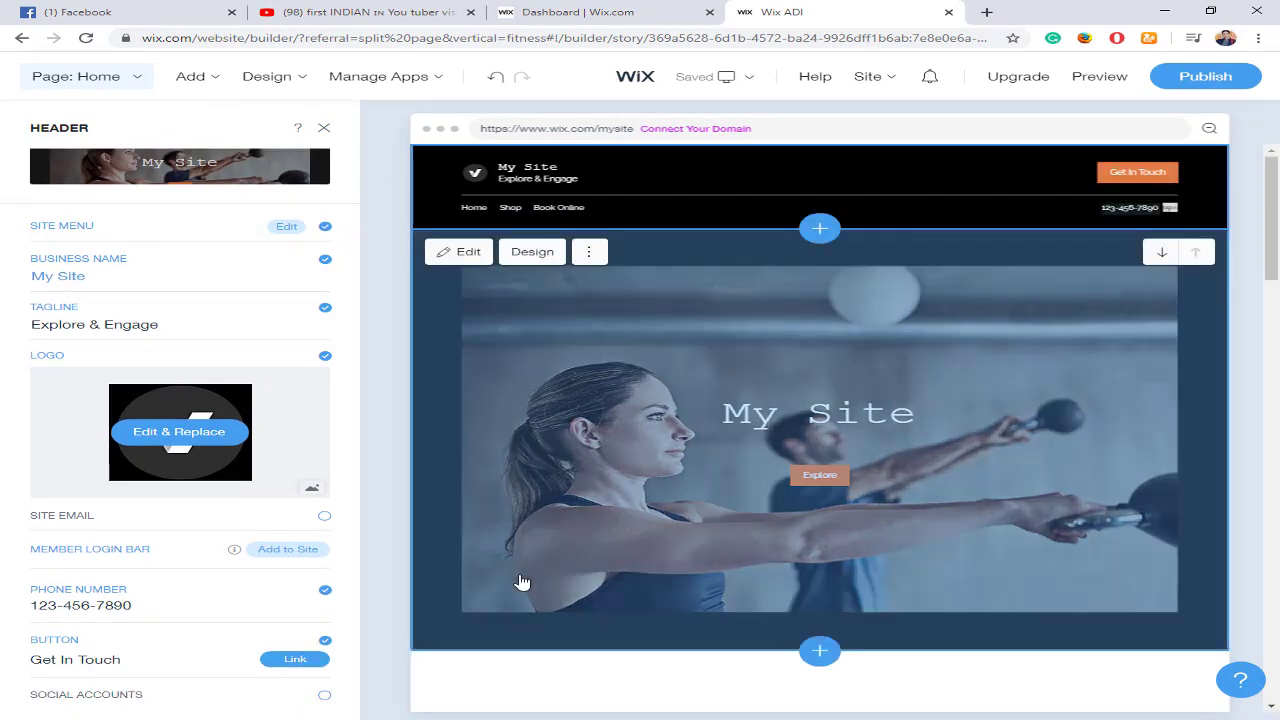
Step: Change the homepage hero section's layout to the one with swimmers diving into a pool
{"action": "scroll", "coordinate": [522, 582], "scroll_direction": "down", "scroll_amount": 2}
{"action": "scroll", "coordinate": [525, 582], "scroll_direction": "down", "scroll_amount": 1}
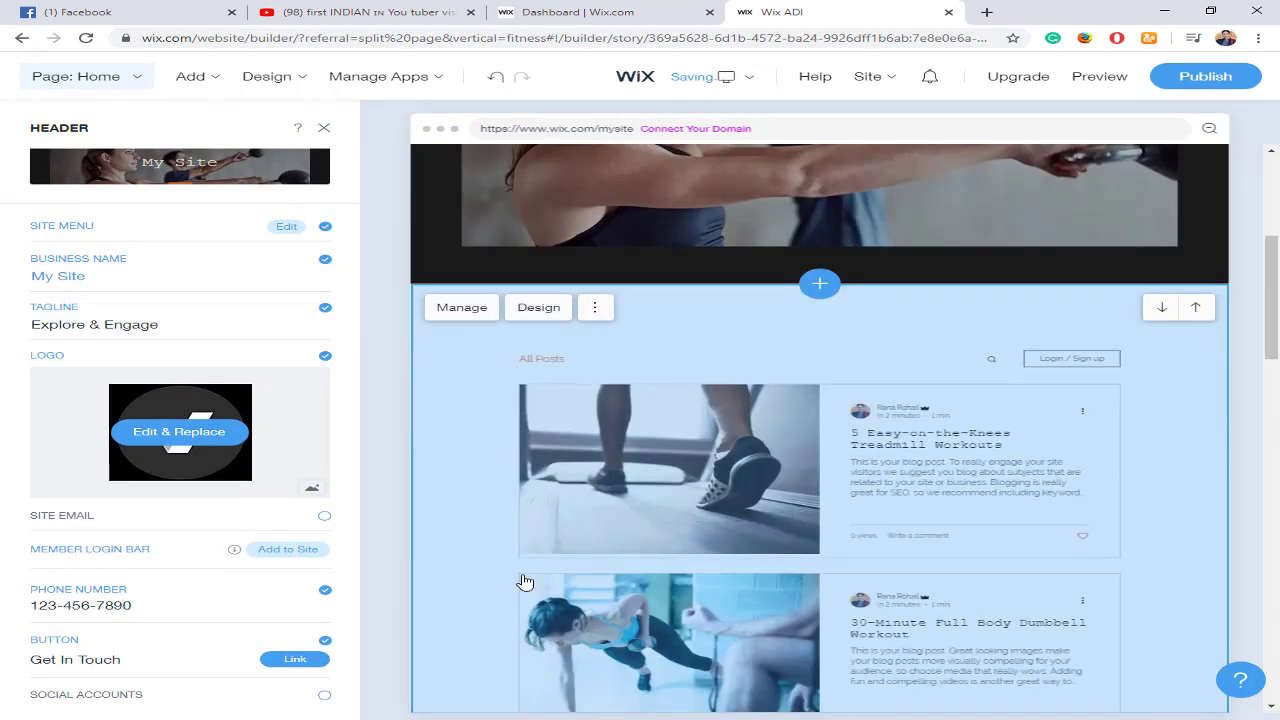
{"action": "scroll", "coordinate": [525, 582], "scroll_direction": "up", "scroll_amount": 3}
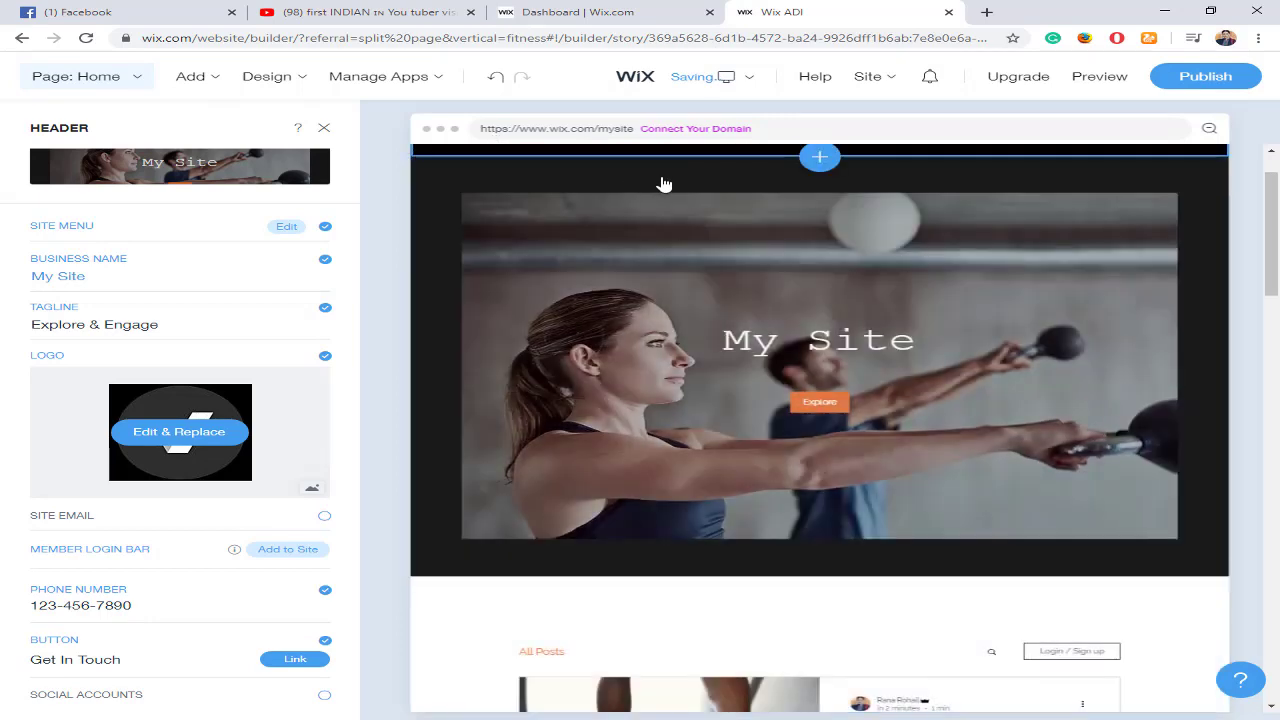
{"action": "scroll", "coordinate": [631, 217], "scroll_direction": "up", "scroll_amount": 1}
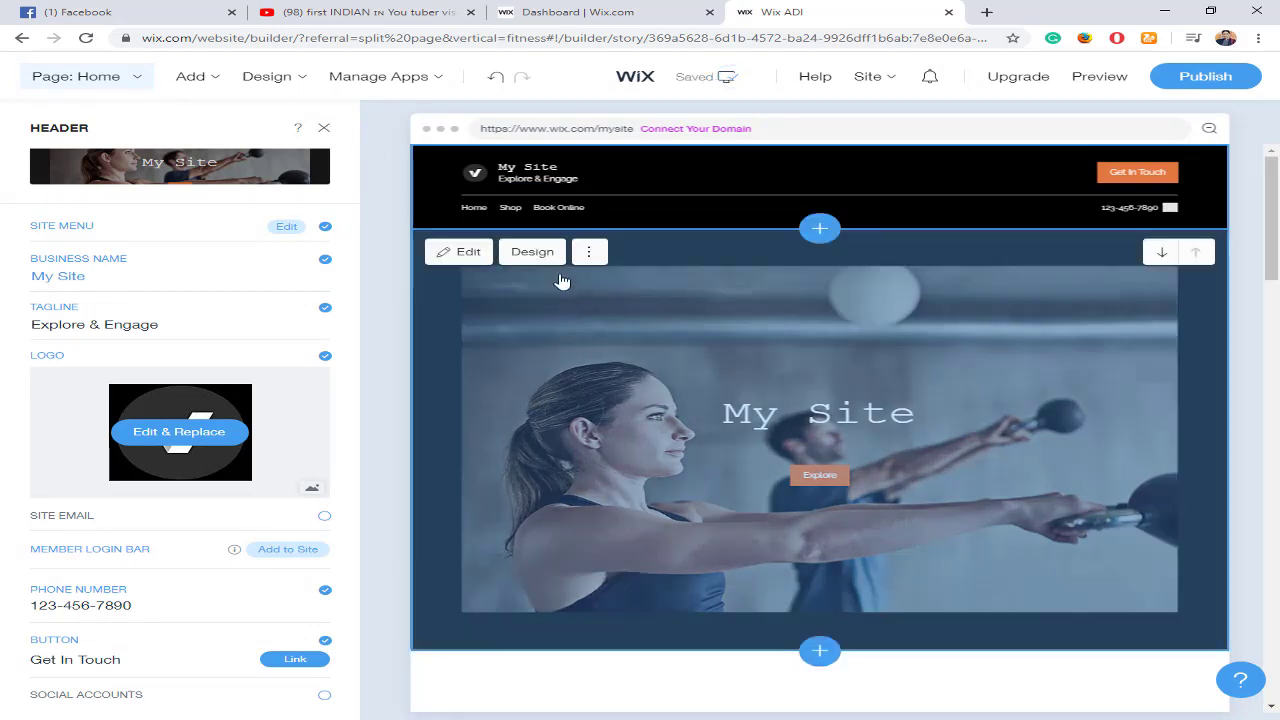
{"action": "left_click", "coordinate": [546, 260]}
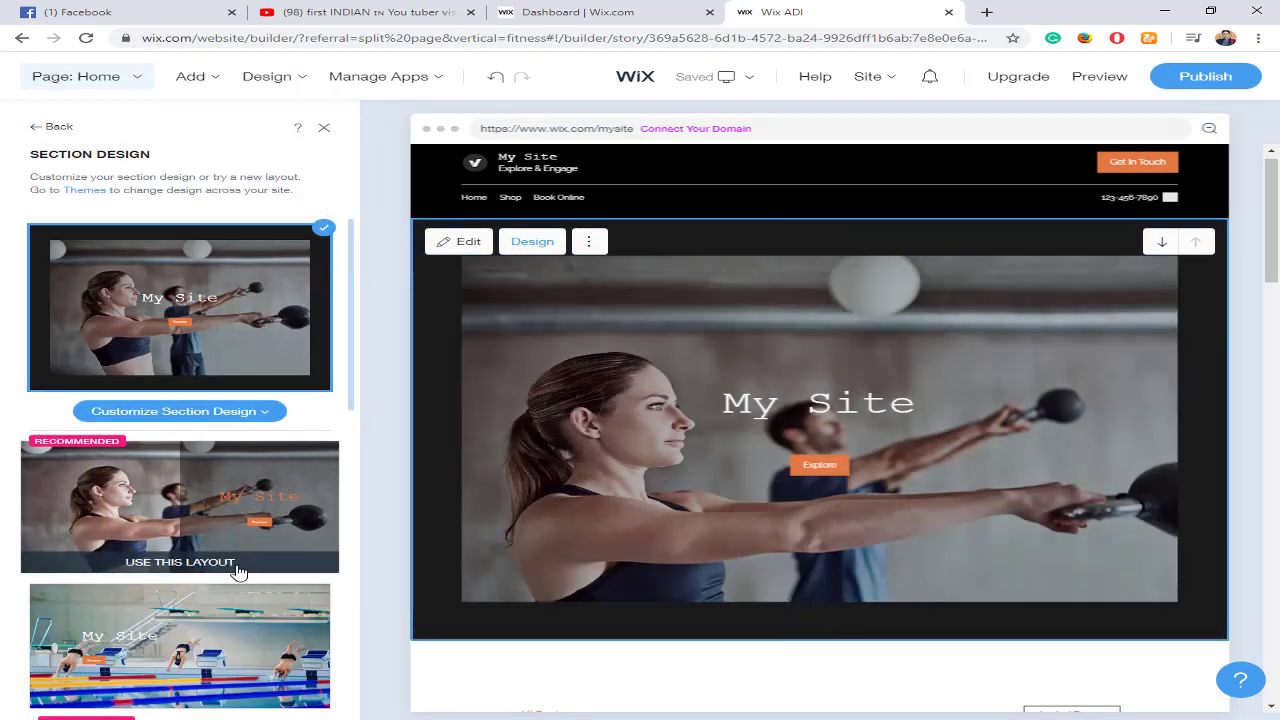
{"action": "scroll", "coordinate": [240, 590], "scroll_direction": "down", "scroll_amount": 1}
{"action": "scroll", "coordinate": [240, 595], "scroll_direction": "down", "scroll_amount": 2}
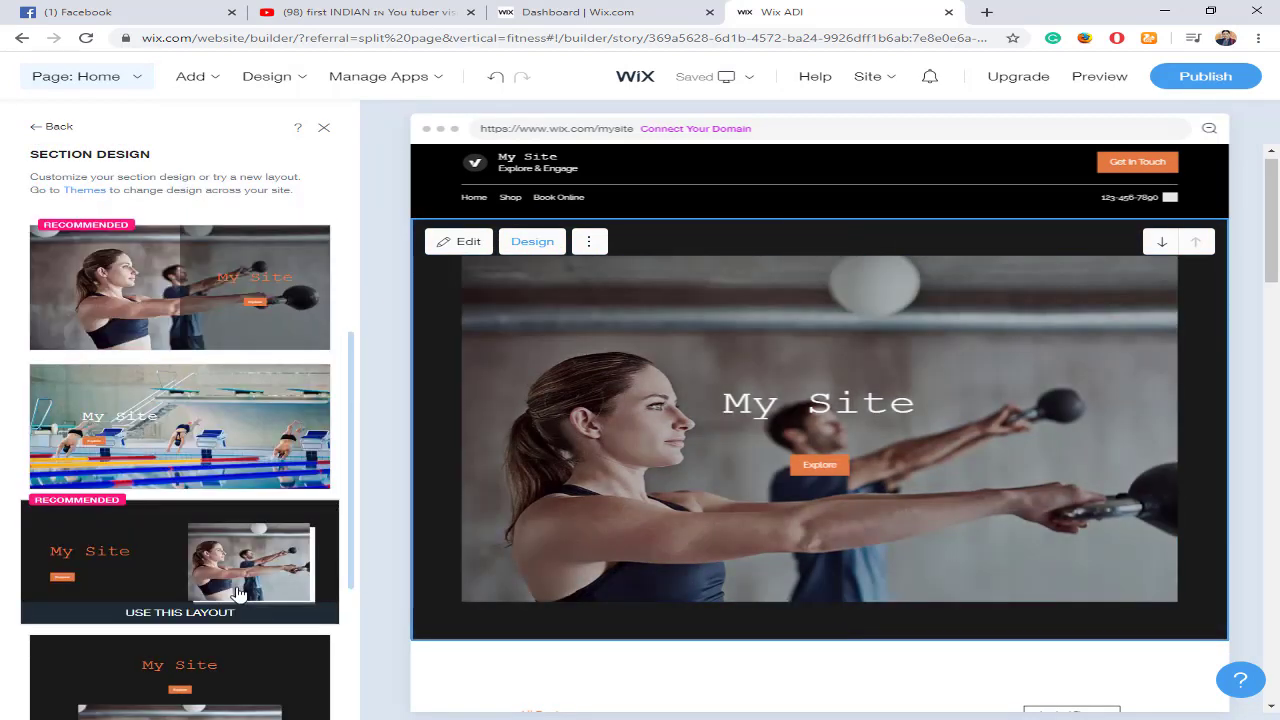
{"action": "left_click", "coordinate": [192, 445]}
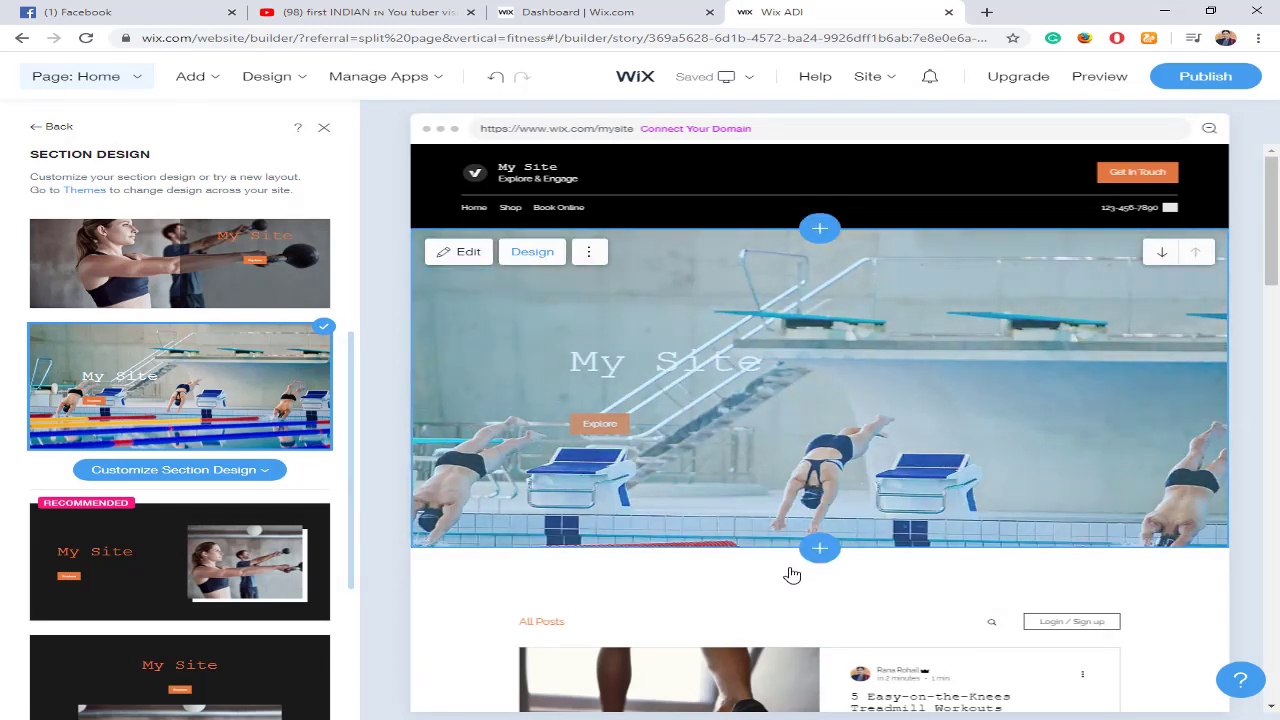
Step: Open the design options of the homepage's blog section and examine the available layouts against the current post list
{"action": "scroll", "coordinate": [787, 575], "scroll_direction": "down", "scroll_amount": 2}
{"action": "scroll", "coordinate": [787, 575], "scroll_direction": "down", "scroll_amount": 1}
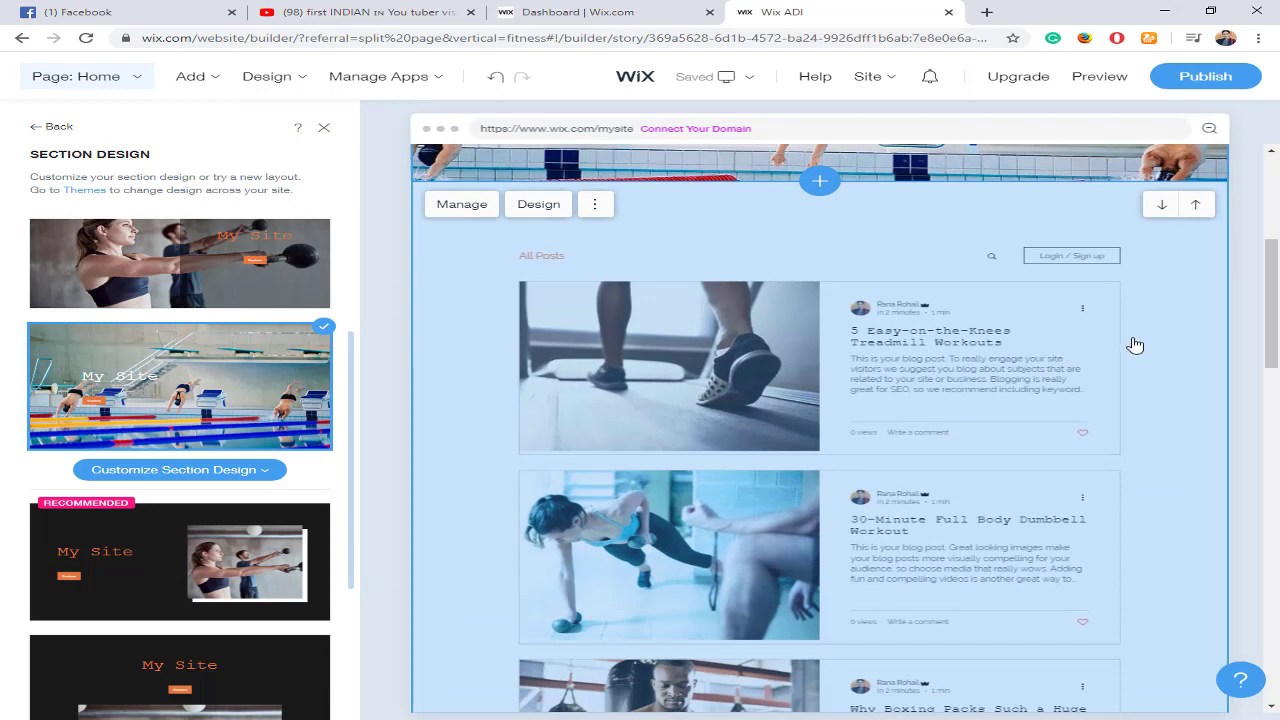
{"action": "left_click", "coordinate": [1037, 350]}
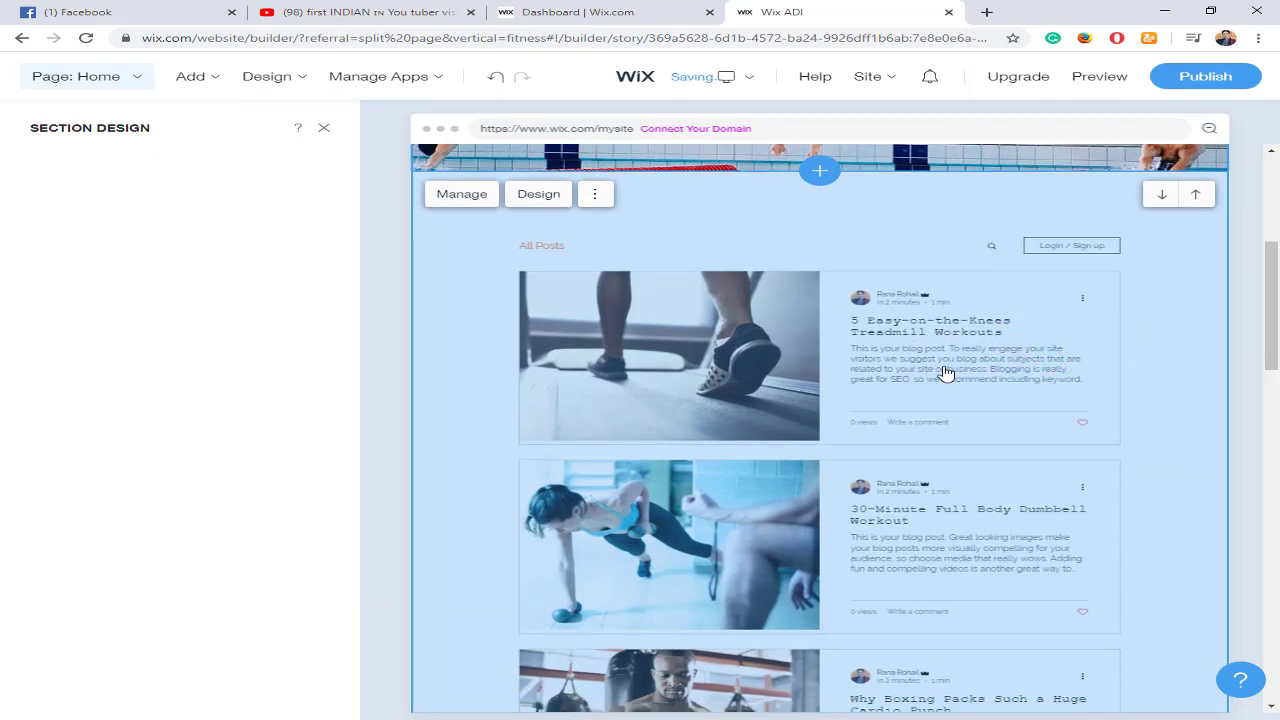
{"action": "scroll", "coordinate": [960, 530], "scroll_direction": "down", "scroll_amount": 1}
{"action": "scroll", "coordinate": [958, 530], "scroll_direction": "down", "scroll_amount": 1}
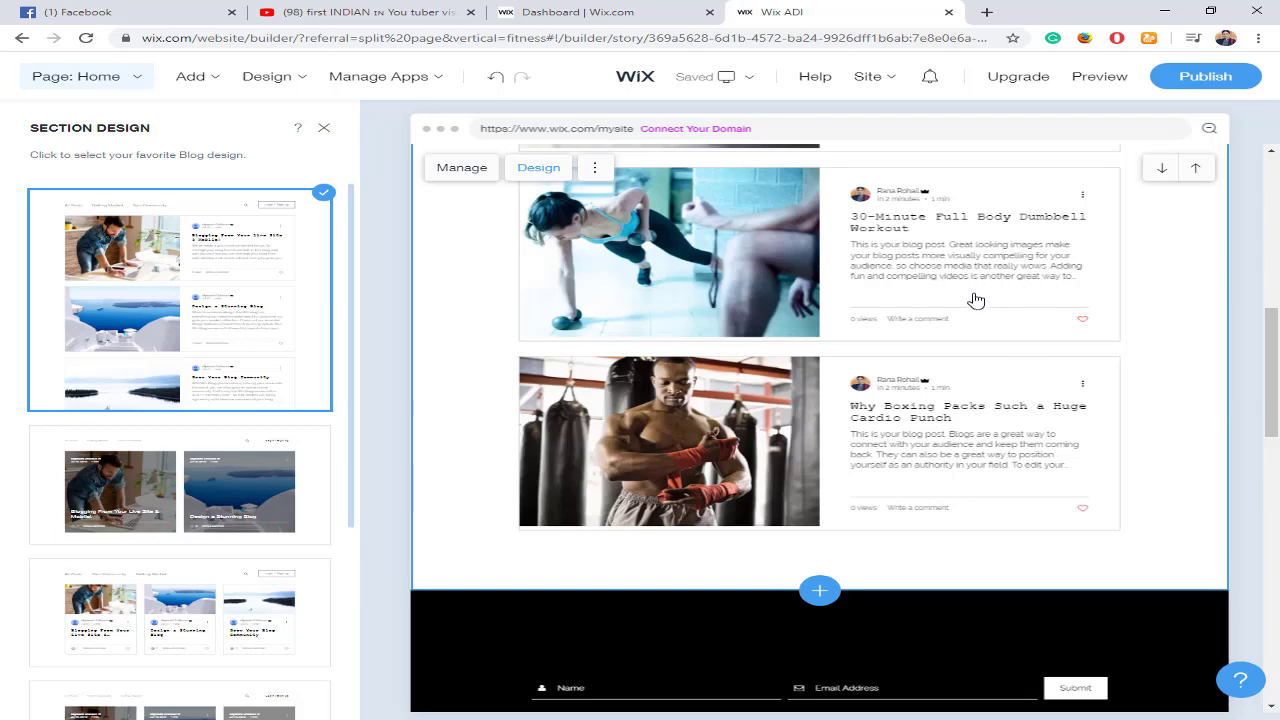
{"action": "scroll", "coordinate": [976, 302], "scroll_direction": "up", "scroll_amount": 1}
{"action": "left_click", "coordinate": [669, 477]}
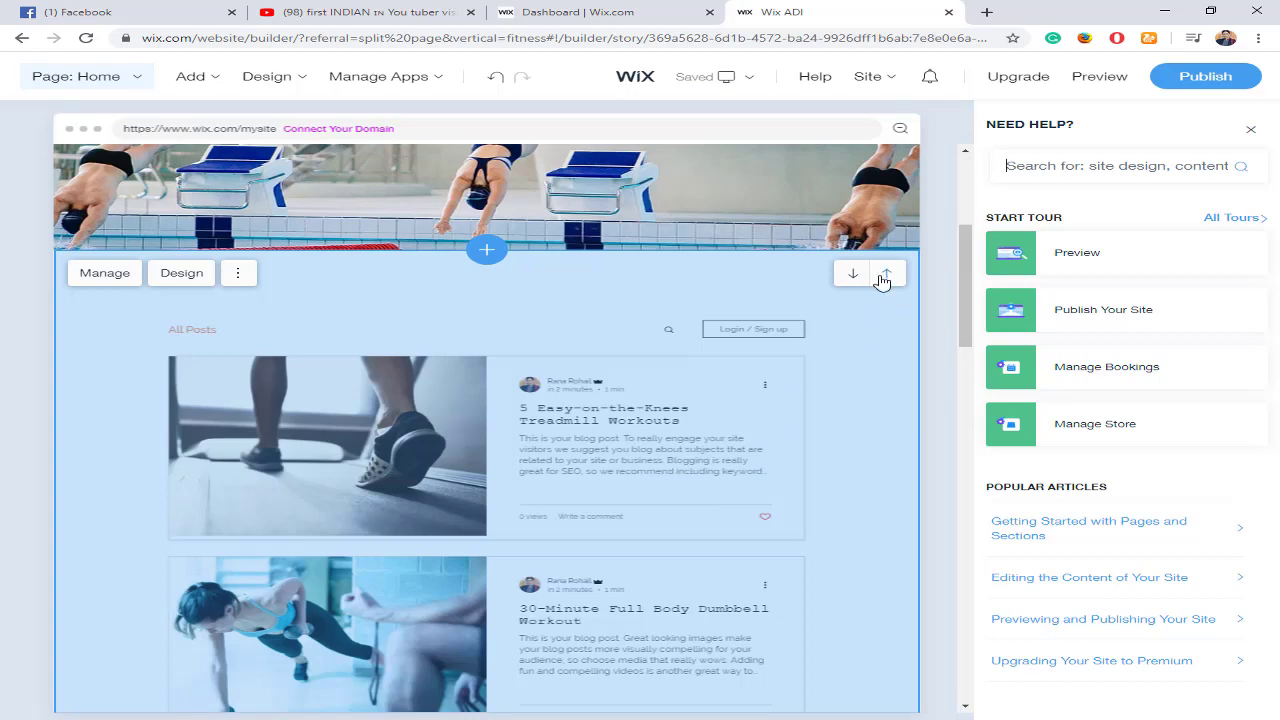
Step: Open the post "5 Easy-on-the-Knees Treadmill Workouts" from the blog manager and change the last word of its text to "contant"
{"action": "left_click", "coordinate": [124, 272]}
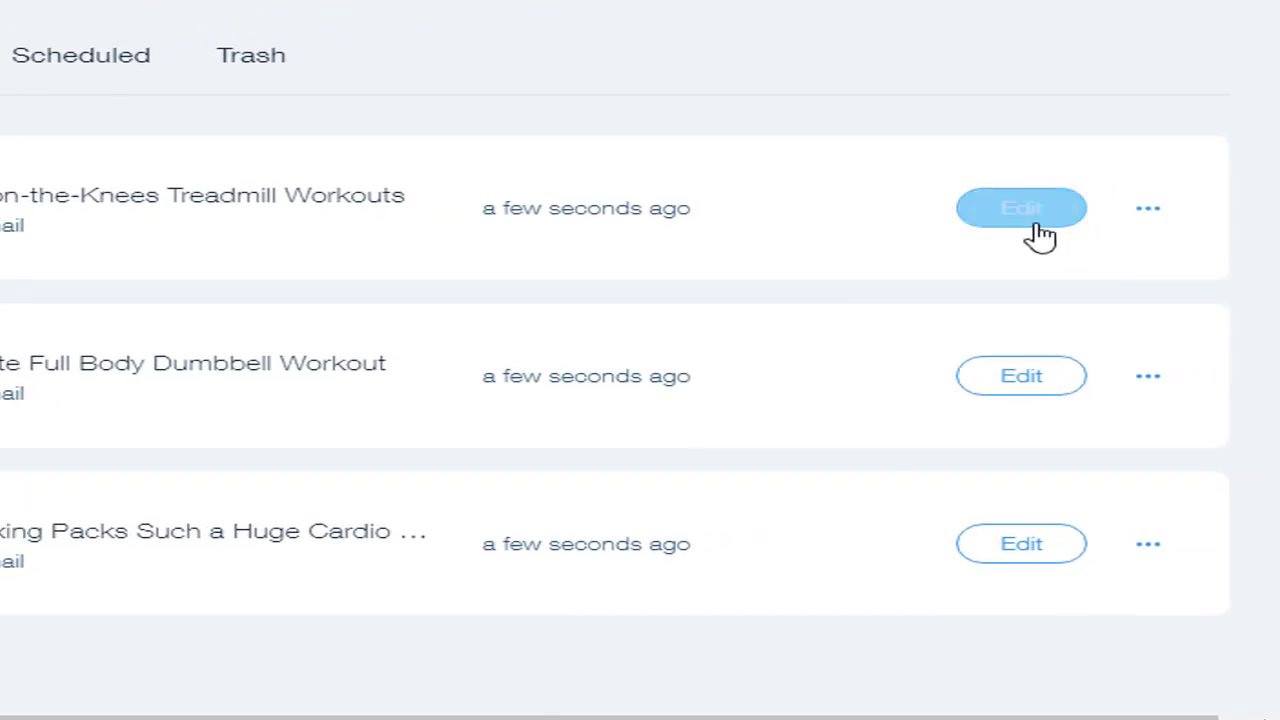
{"action": "left_click", "coordinate": [1023, 210]}
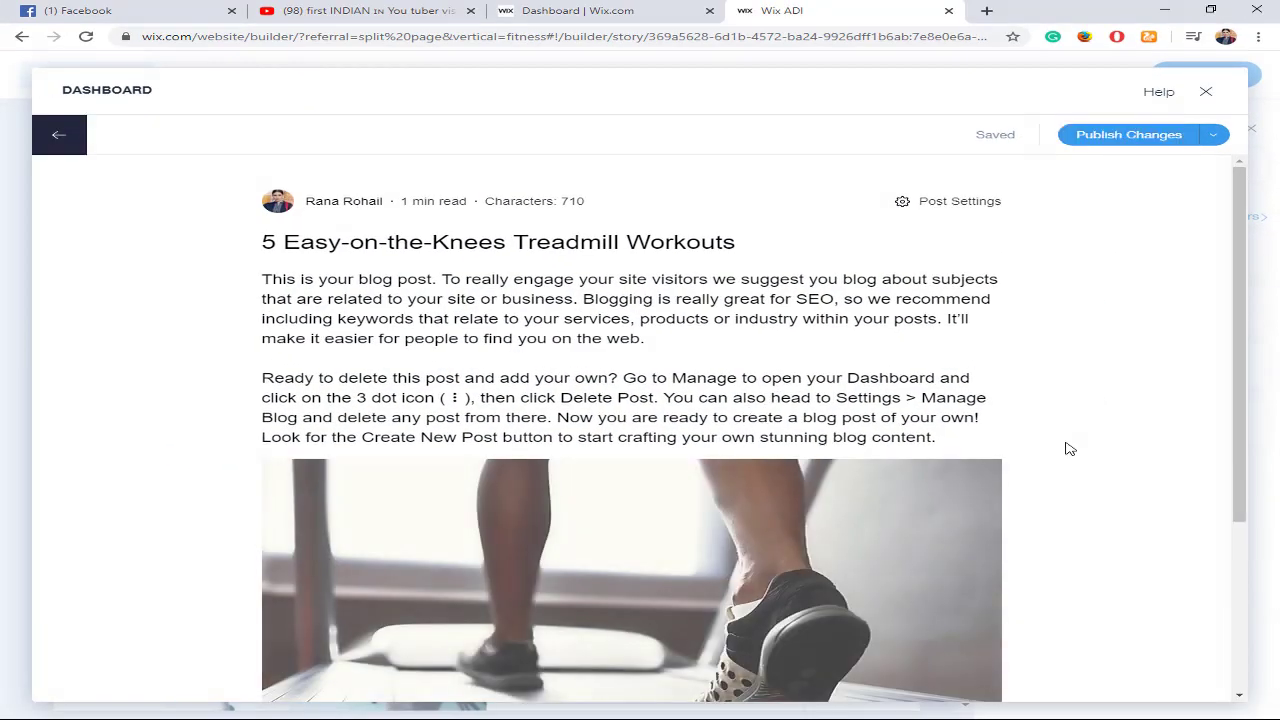
{"action": "left_click_drag", "start_coordinate": [932, 437], "coordinate": [267, 272]}
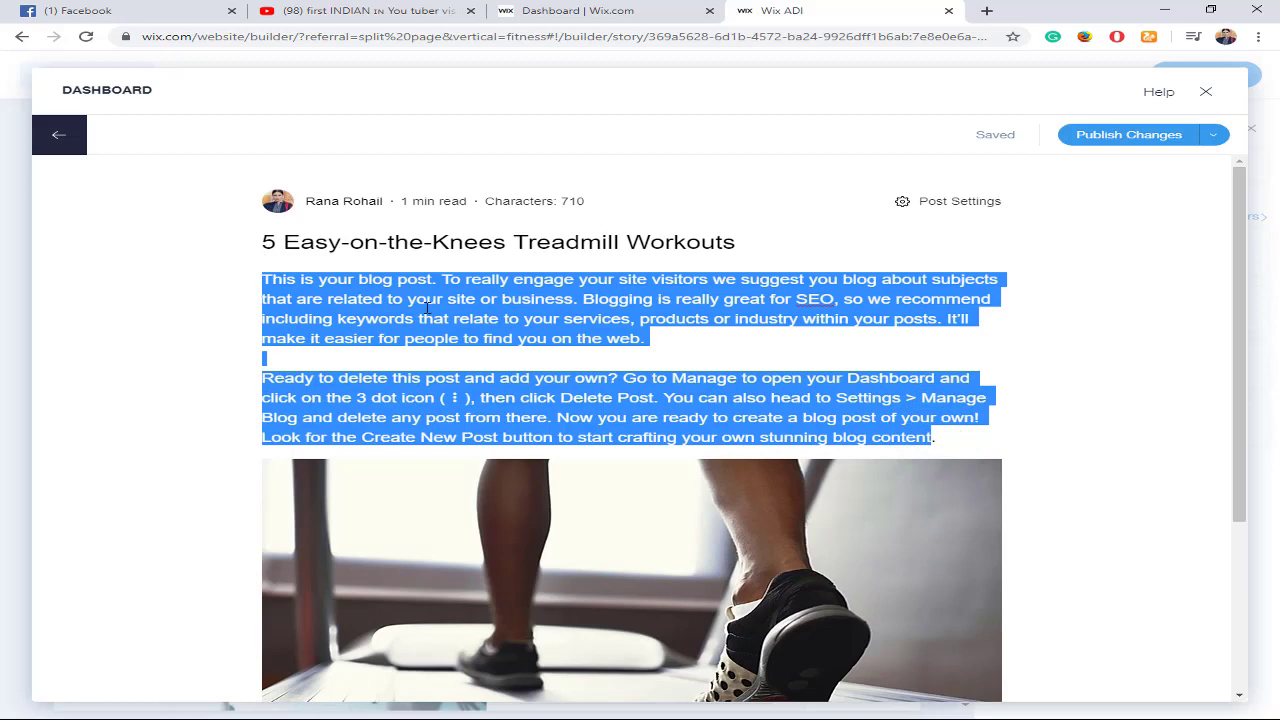
{"action": "left_click", "coordinate": [1014, 443]}
{"action": "left_click", "coordinate": [950, 435]}
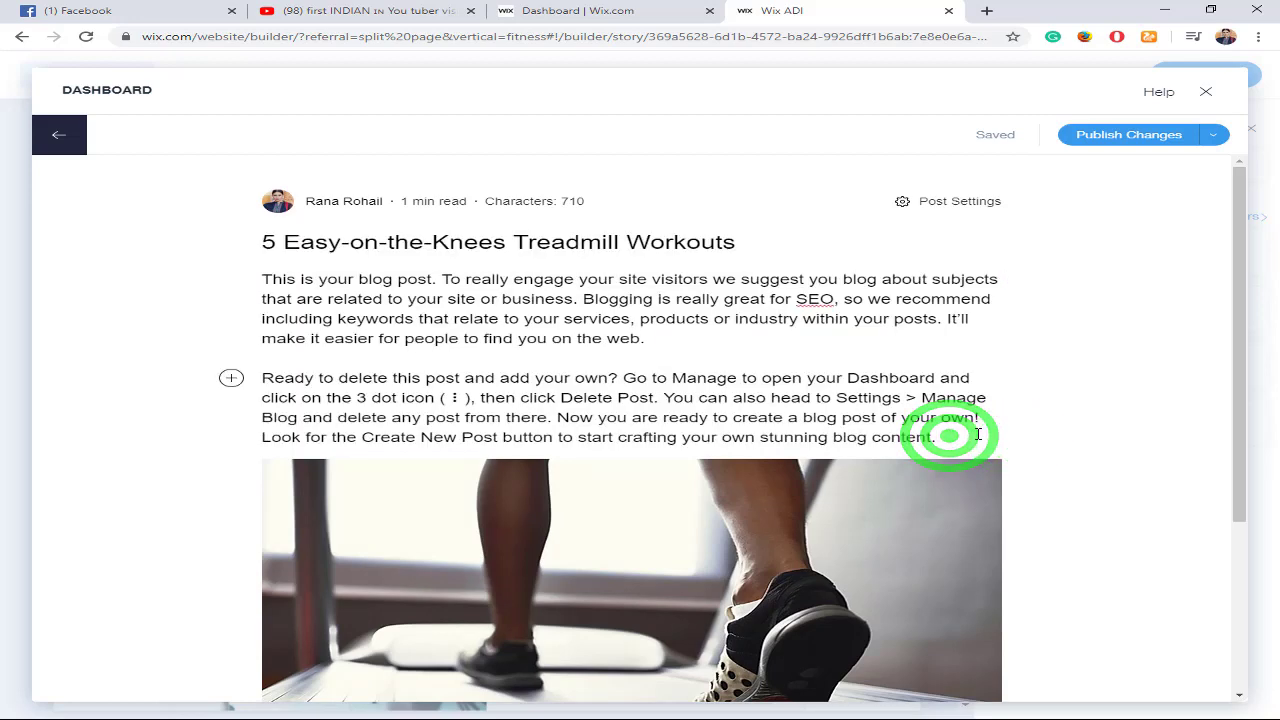
{"action": "key", "text": "BackSpace"}
{"action": "key", "text": "BackSpace"}
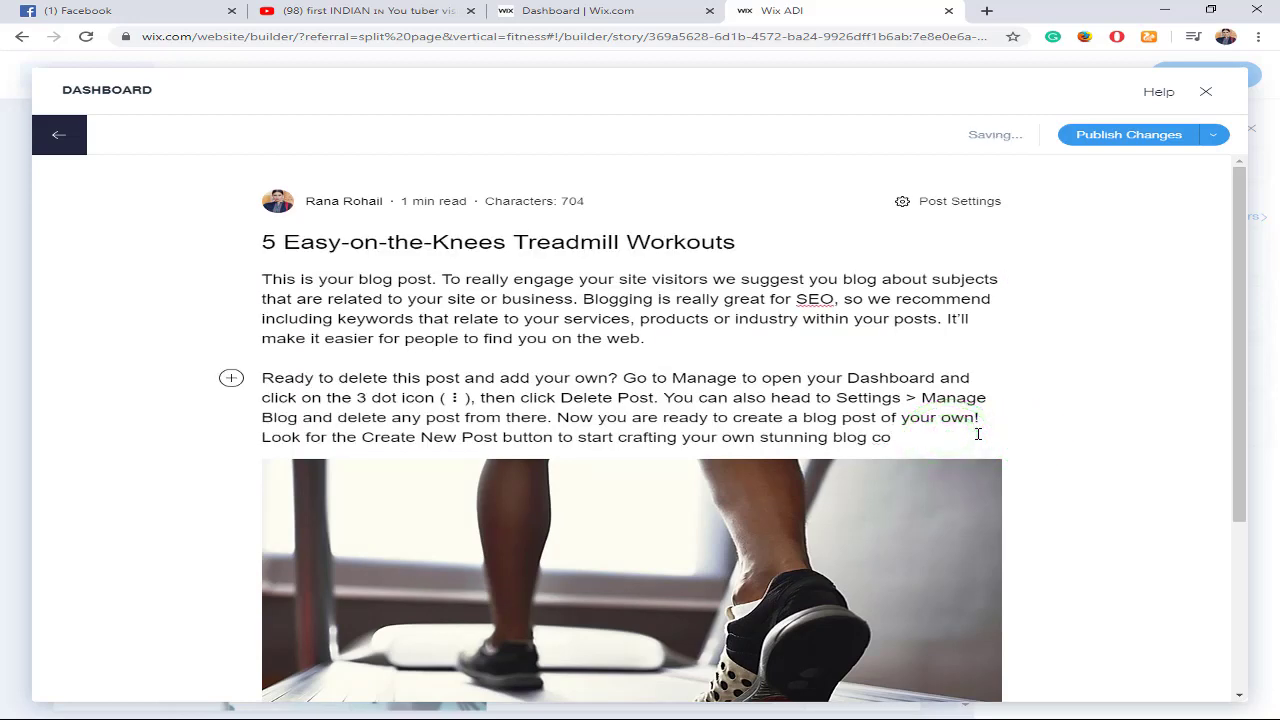
{"action": "type", "text": "ant"}
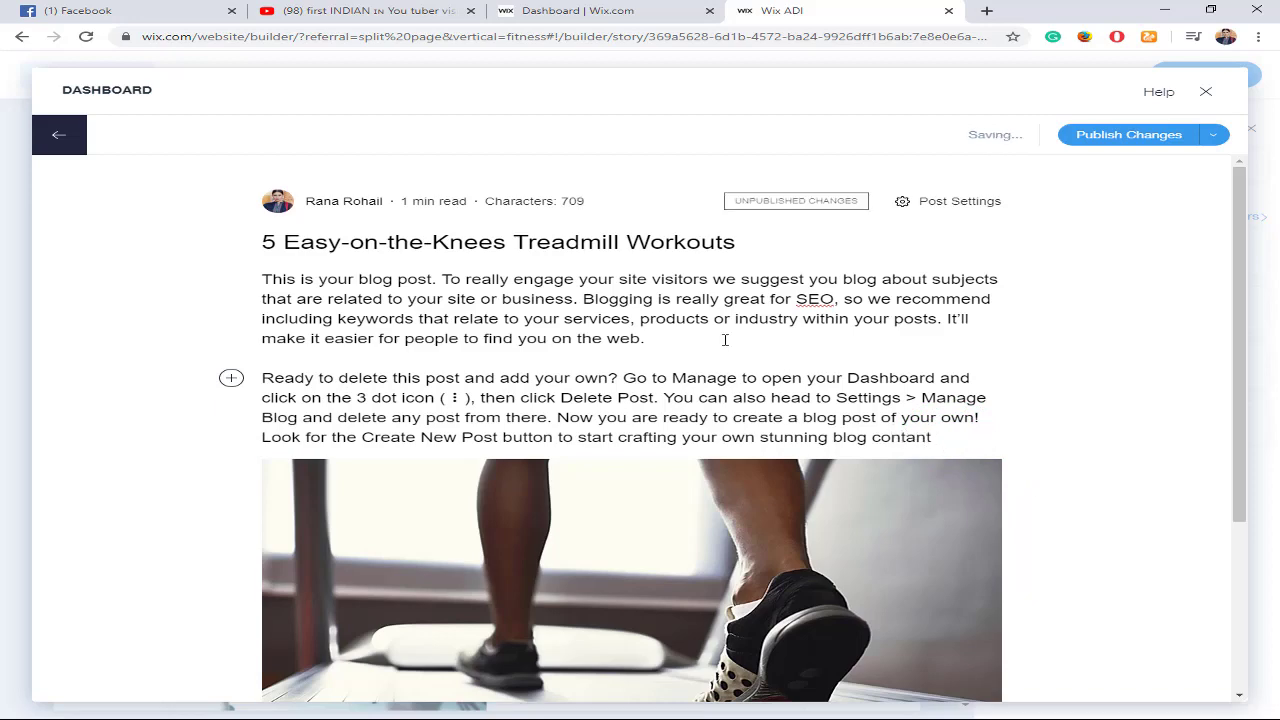
Step: Start adding an image below the post's hashtags, choosing to upload it from the computer
{"action": "scroll", "coordinate": [743, 310], "scroll_direction": "down", "scroll_amount": 3}
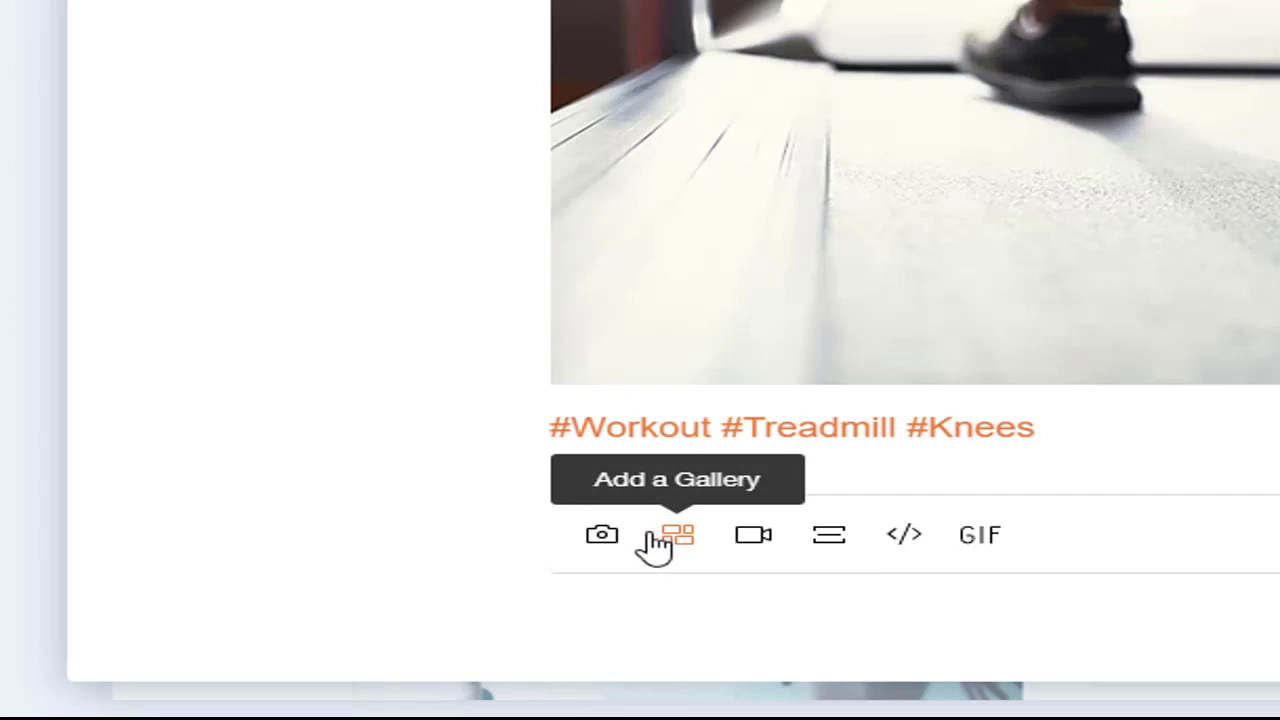
{"action": "left_click", "coordinate": [617, 545]}
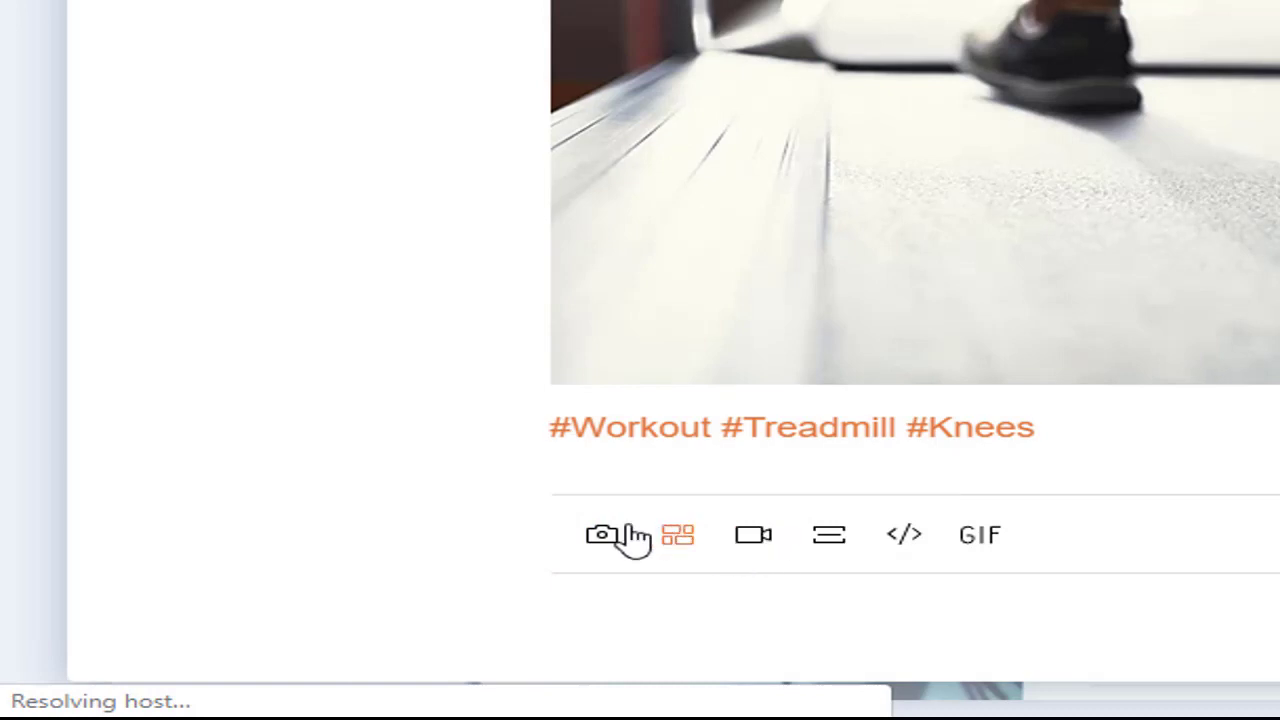
{"action": "left_click", "coordinate": [602, 535]}
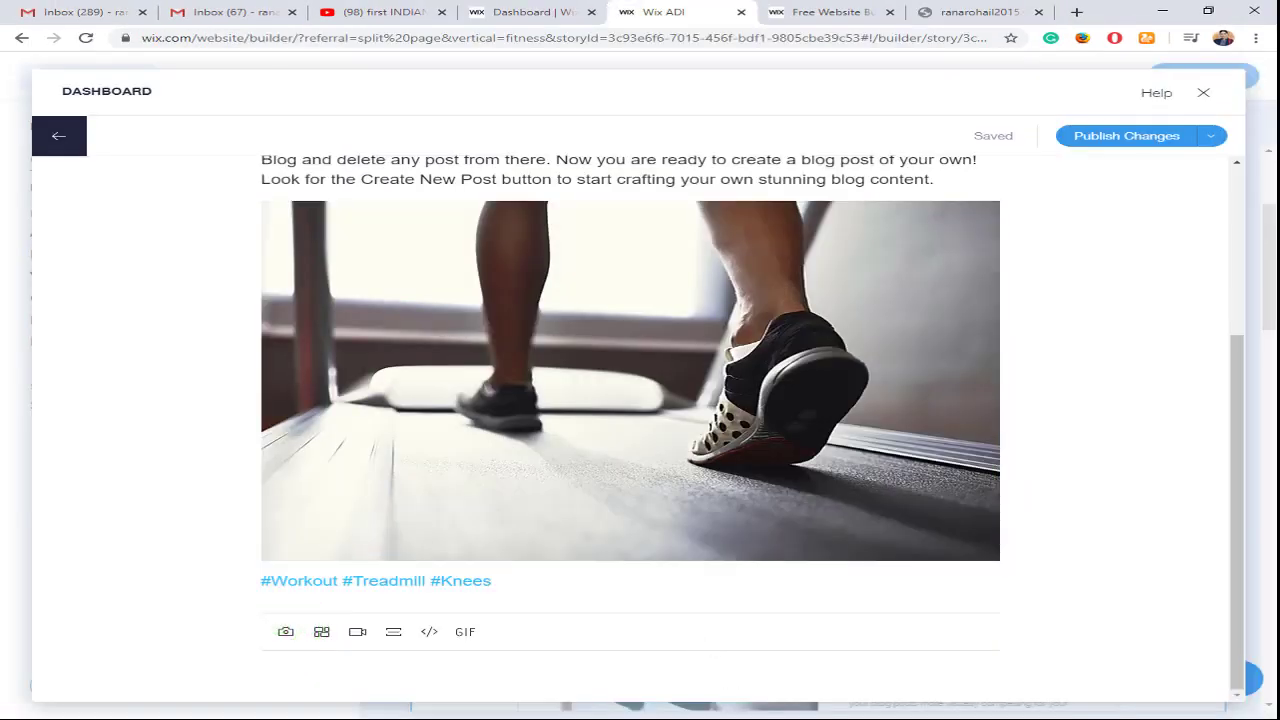
{"action": "left_click", "coordinate": [755, 716]}
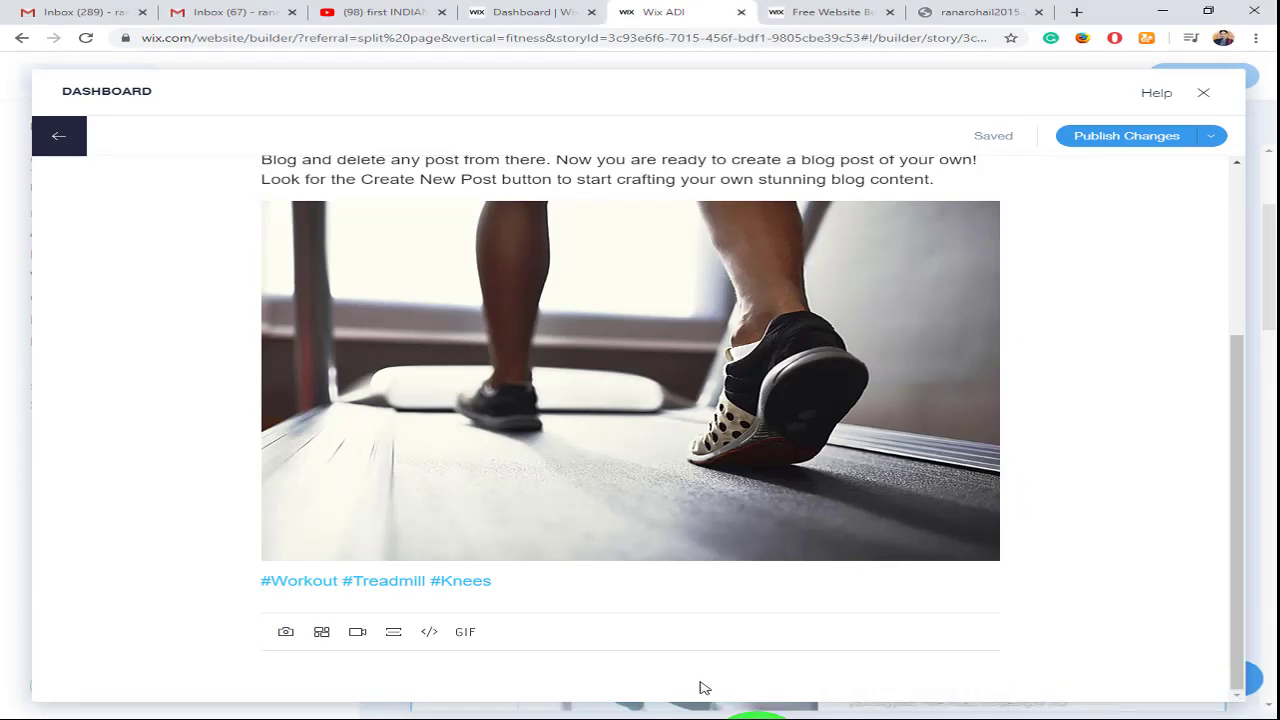
{"action": "left_click", "coordinate": [287, 635]}
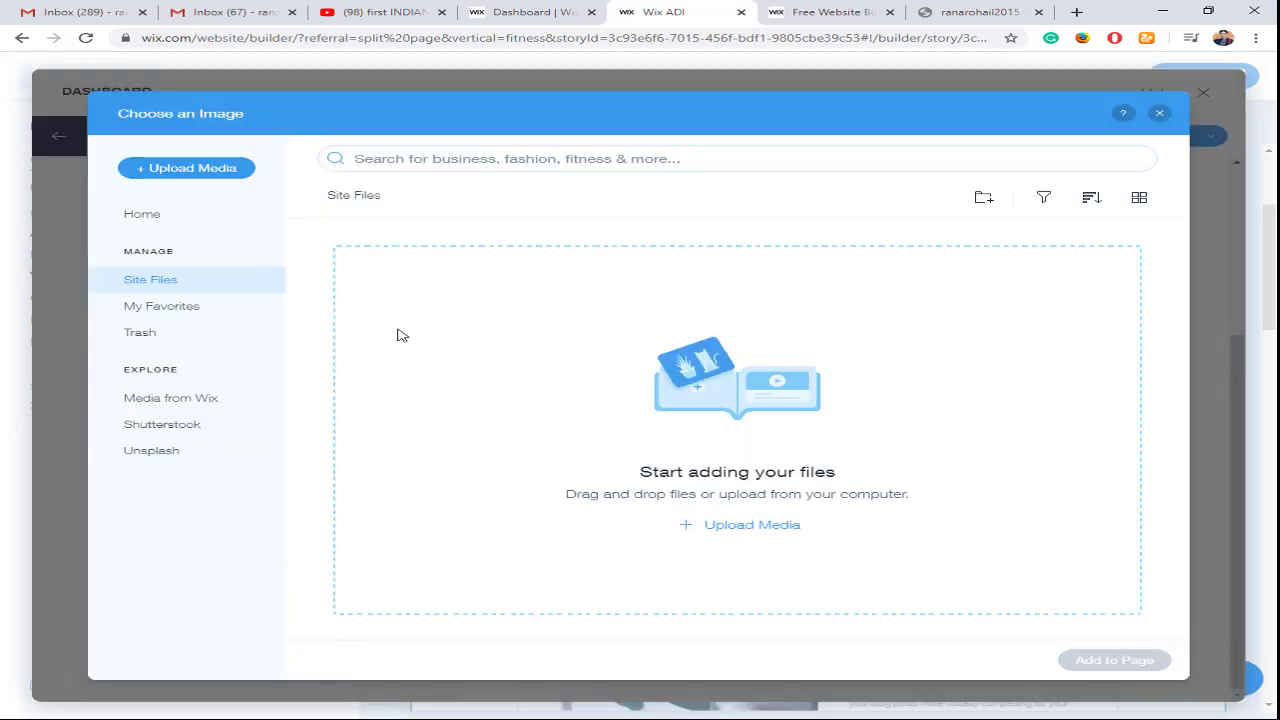
{"action": "left_click", "coordinate": [745, 530]}
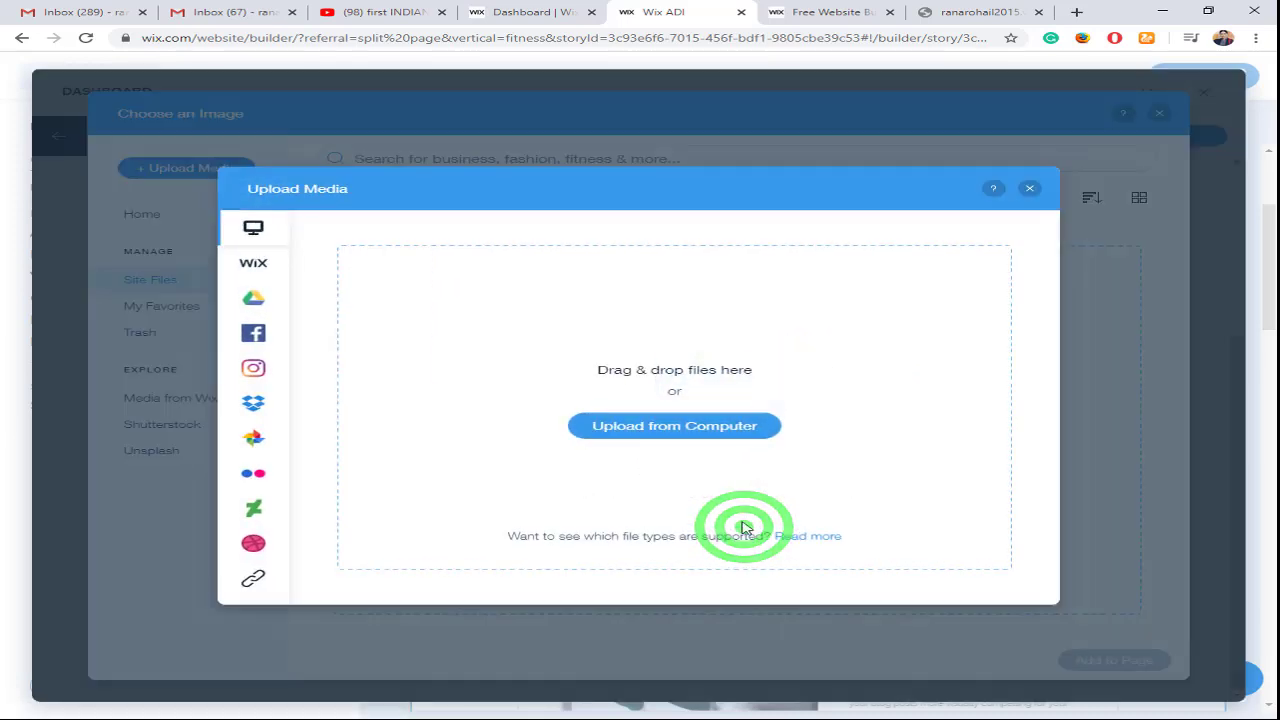
{"action": "left_click", "coordinate": [667, 433]}
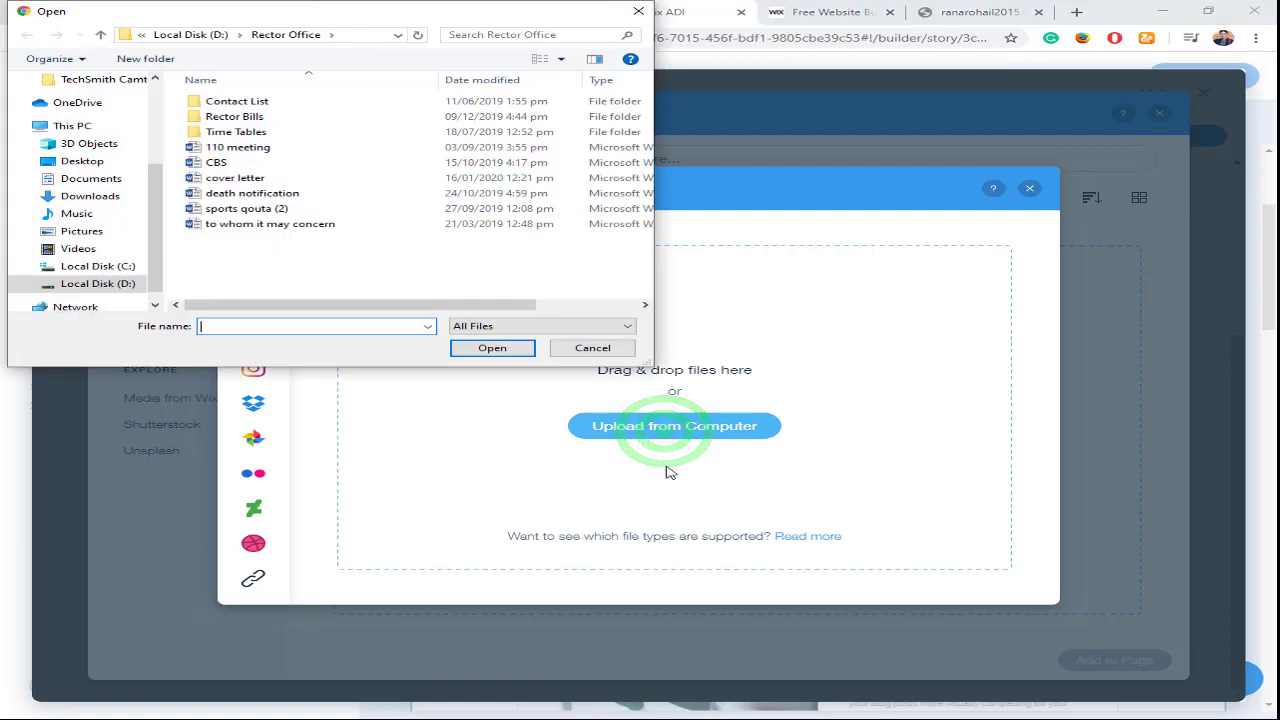
Step: Upload the photo of the man on a white bench from the Desktop's "b day" folder and add it to the post
{"action": "left_click", "coordinate": [110, 162]}
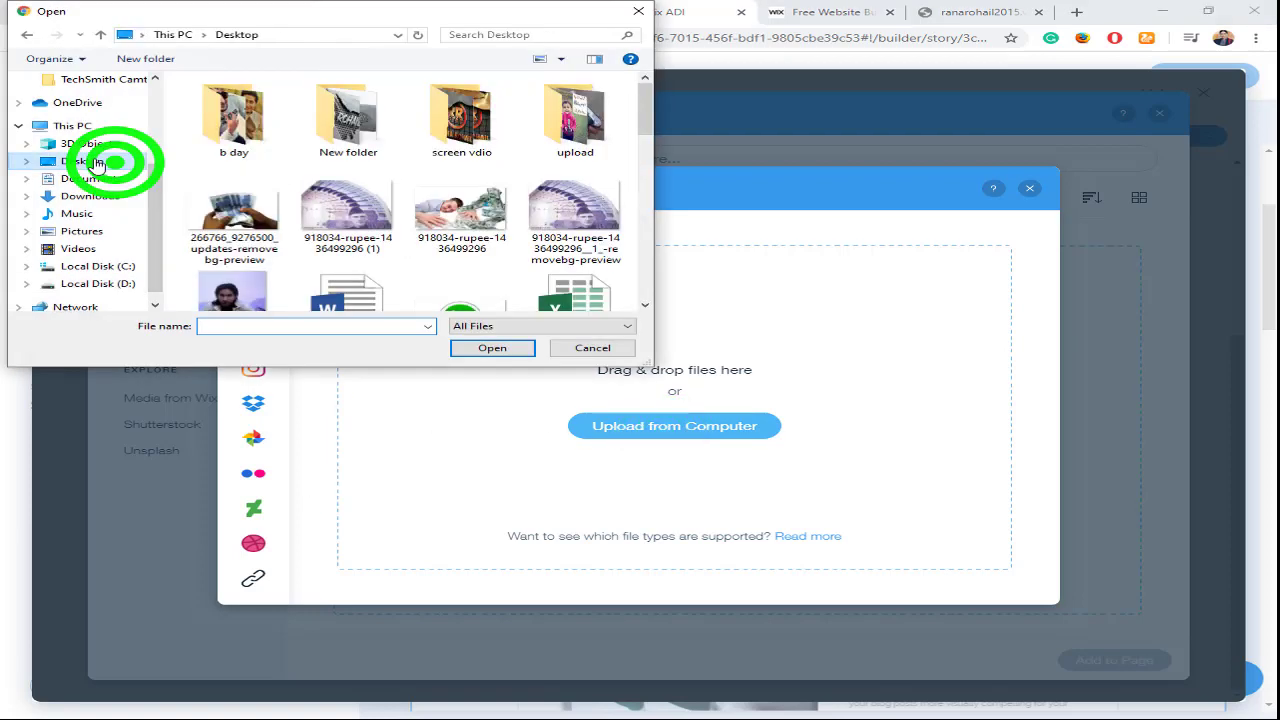
{"action": "double_click", "coordinate": [240, 118]}
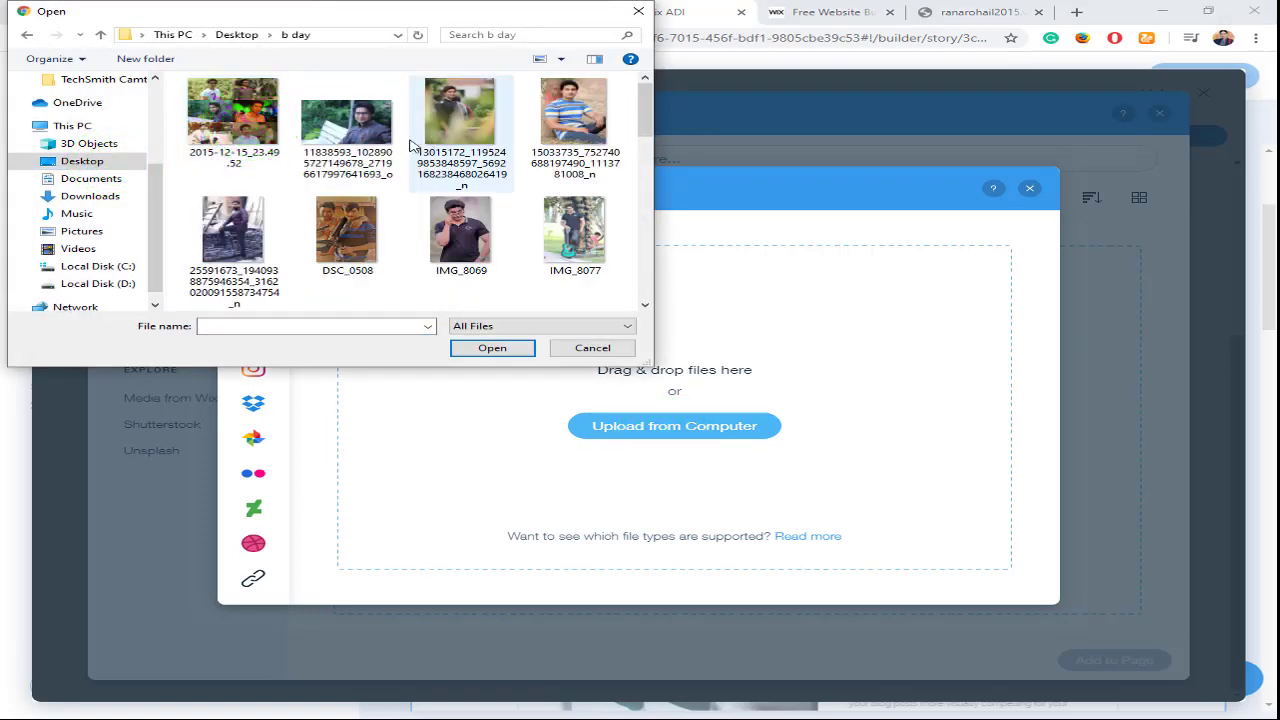
{"action": "left_click", "coordinate": [373, 132]}
{"action": "left_click", "coordinate": [677, 440]}
{"action": "left_click", "coordinate": [492, 347]}
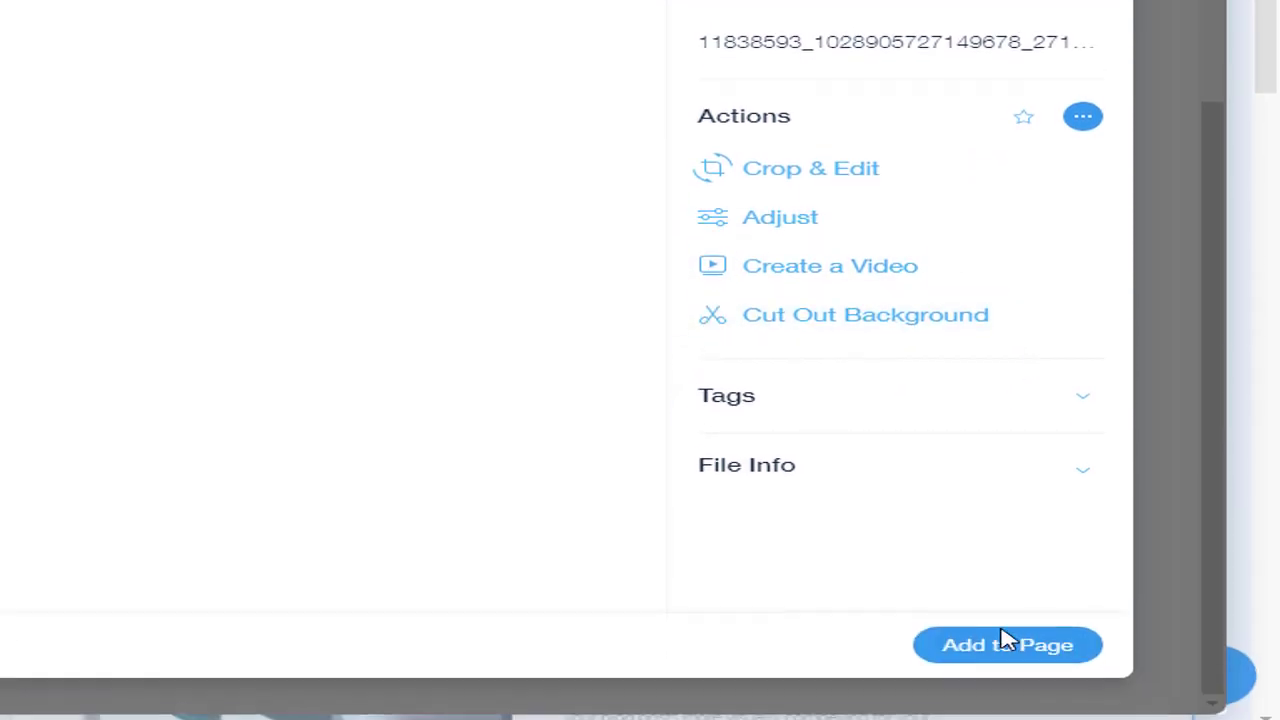
{"action": "left_click", "coordinate": [1003, 628]}
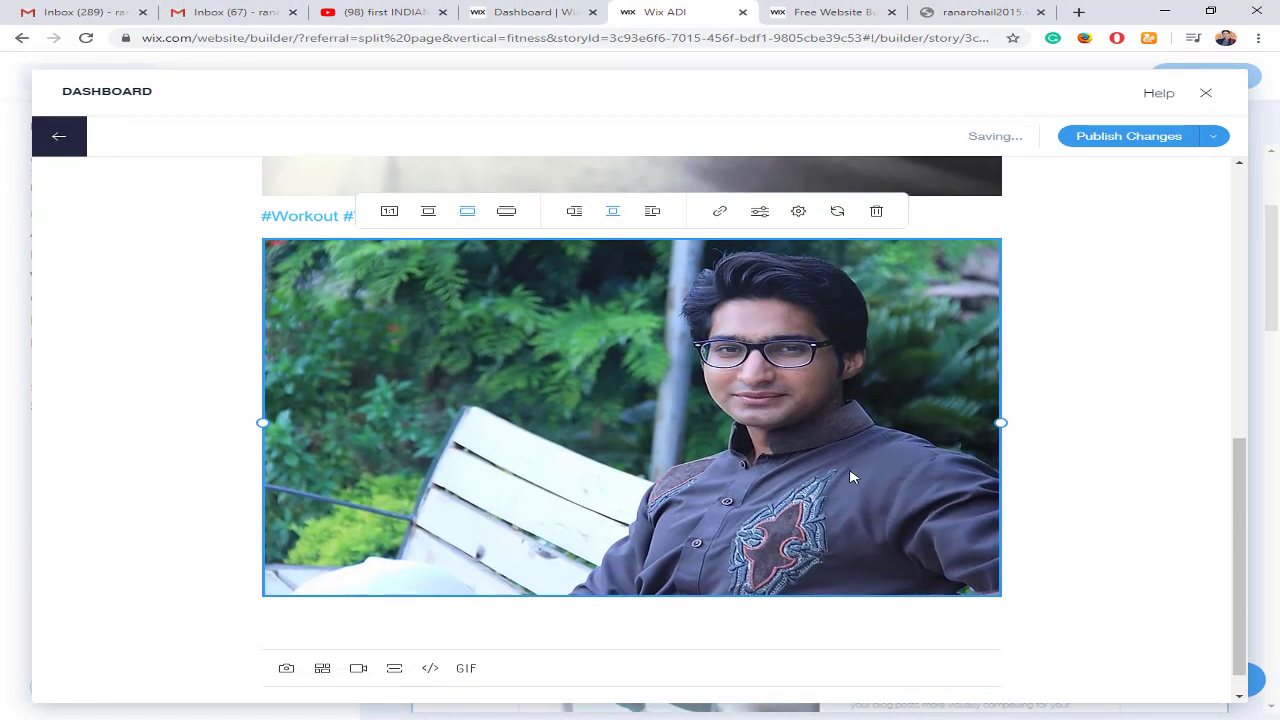
Step: Try the full-width, small and right-aligned layouts on the new photo, restoring it to the width of the post's text
{"action": "scroll", "coordinate": [851, 477], "scroll_direction": "up", "scroll_amount": 3}
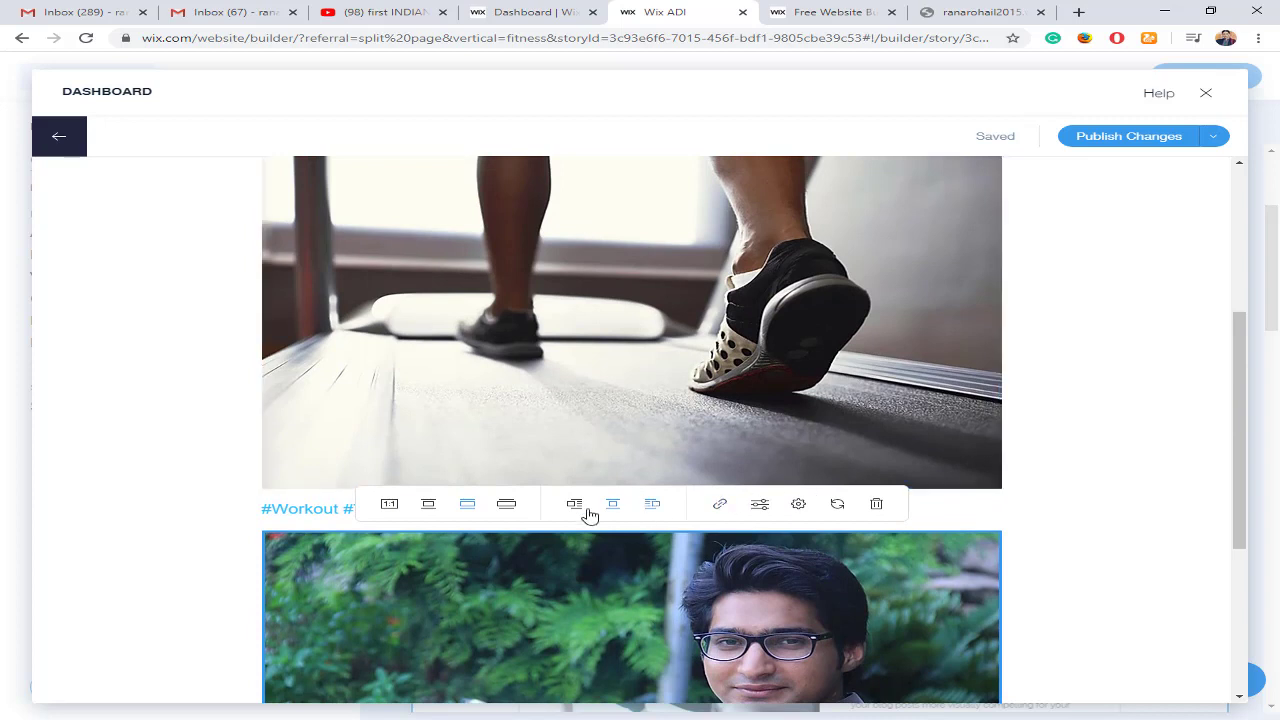
{"action": "left_click", "coordinate": [507, 506]}
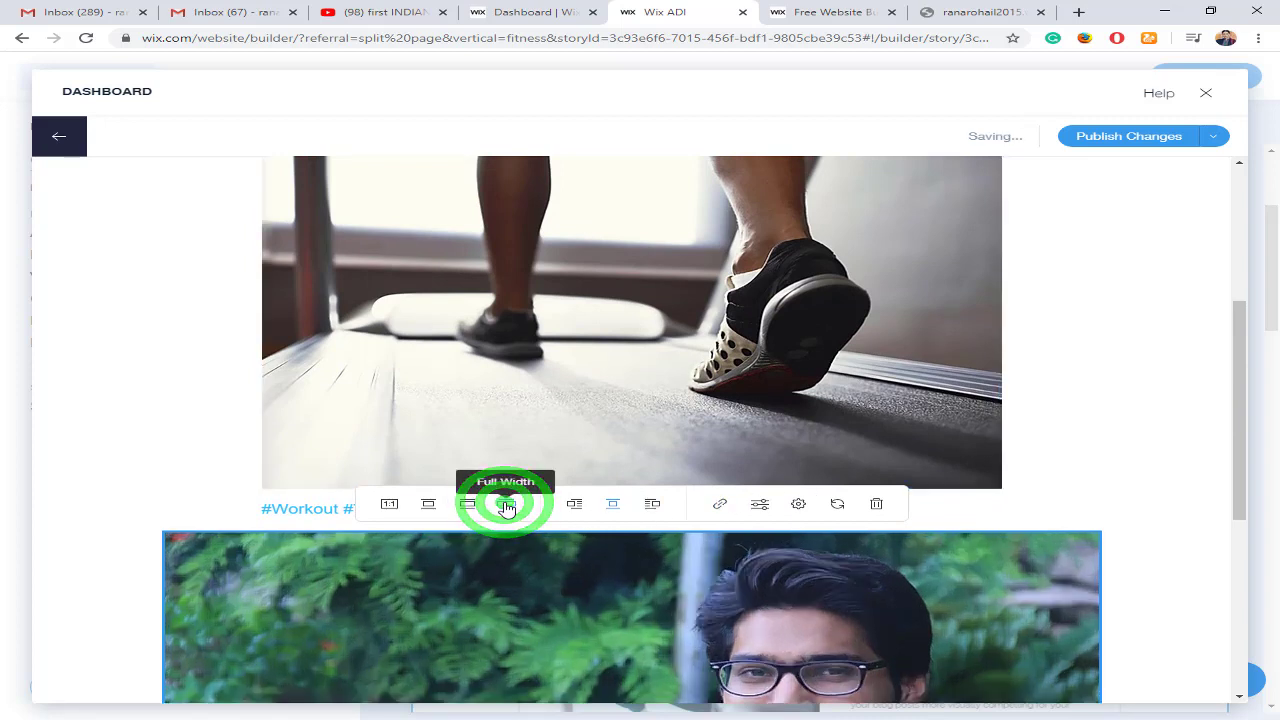
{"action": "left_click", "coordinate": [467, 505]}
{"action": "scroll", "coordinate": [450, 470], "scroll_direction": "down", "scroll_amount": 1}
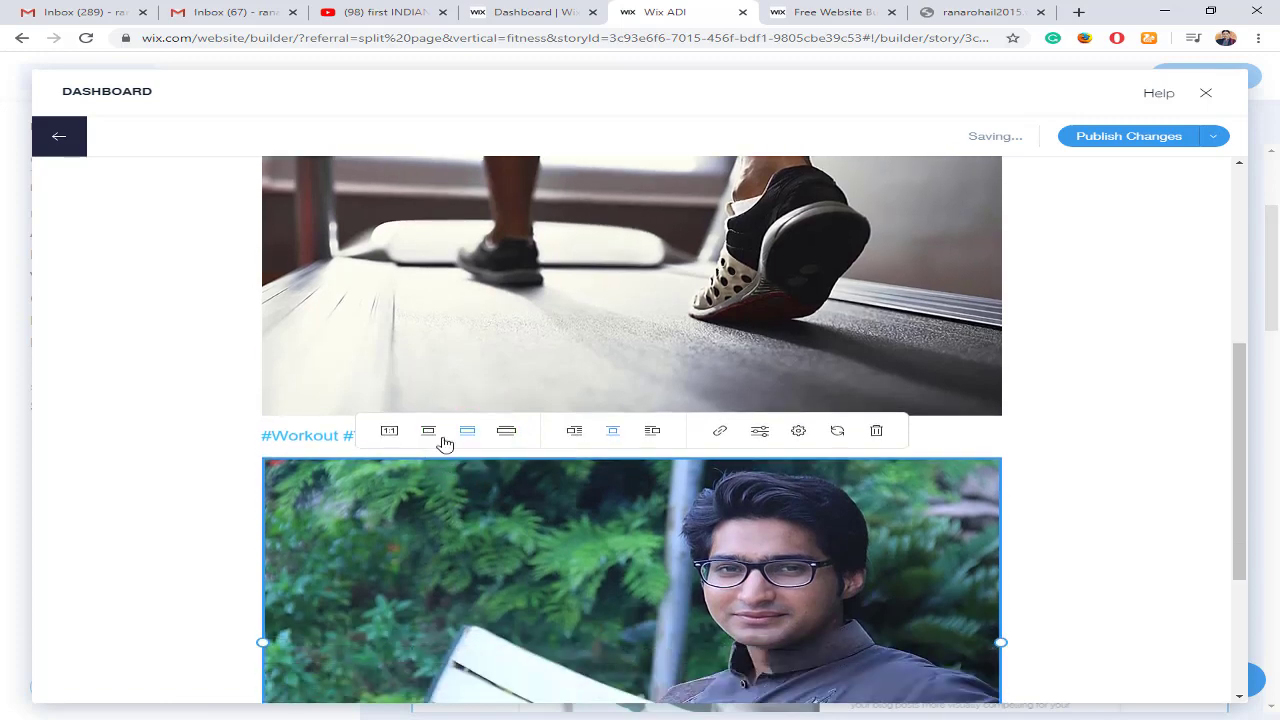
{"action": "left_click", "coordinate": [426, 430]}
{"action": "left_click", "coordinate": [655, 432]}
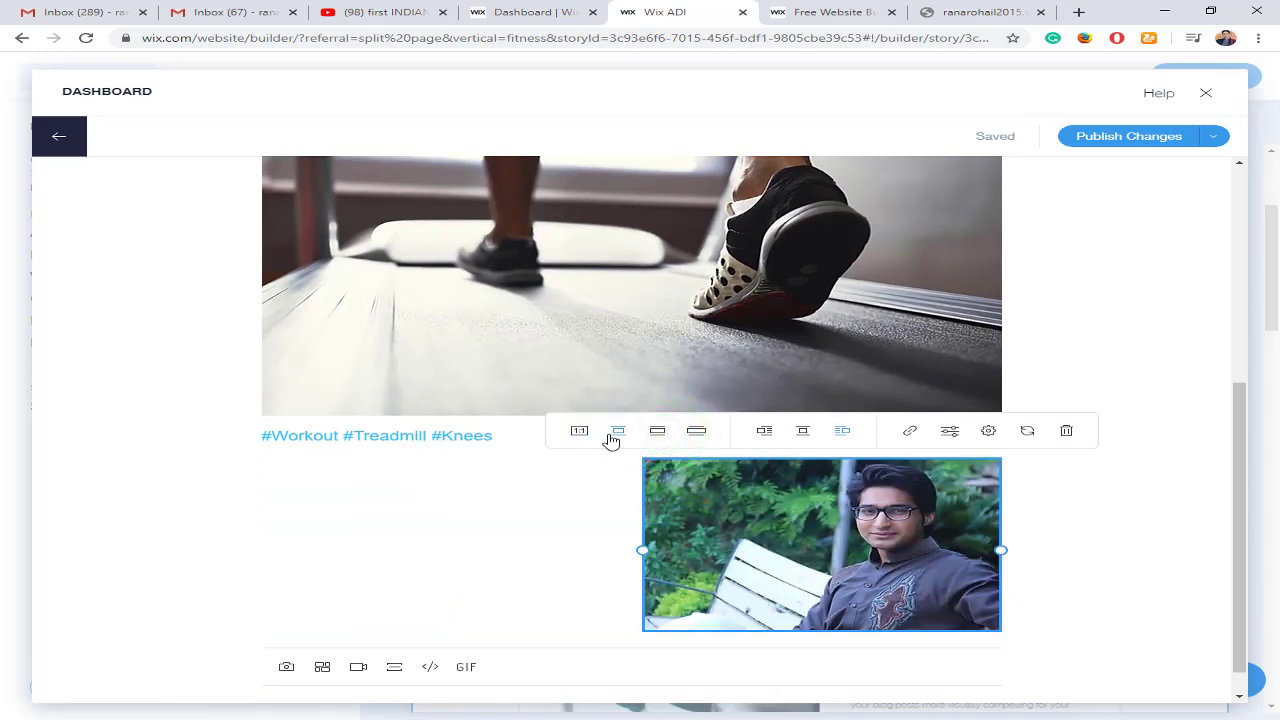
{"action": "left_click", "coordinate": [657, 430]}
Step: Delete the treadmill photo between the post's text and its hashtags
{"action": "scroll", "coordinate": [726, 443], "scroll_direction": "up", "scroll_amount": 6}
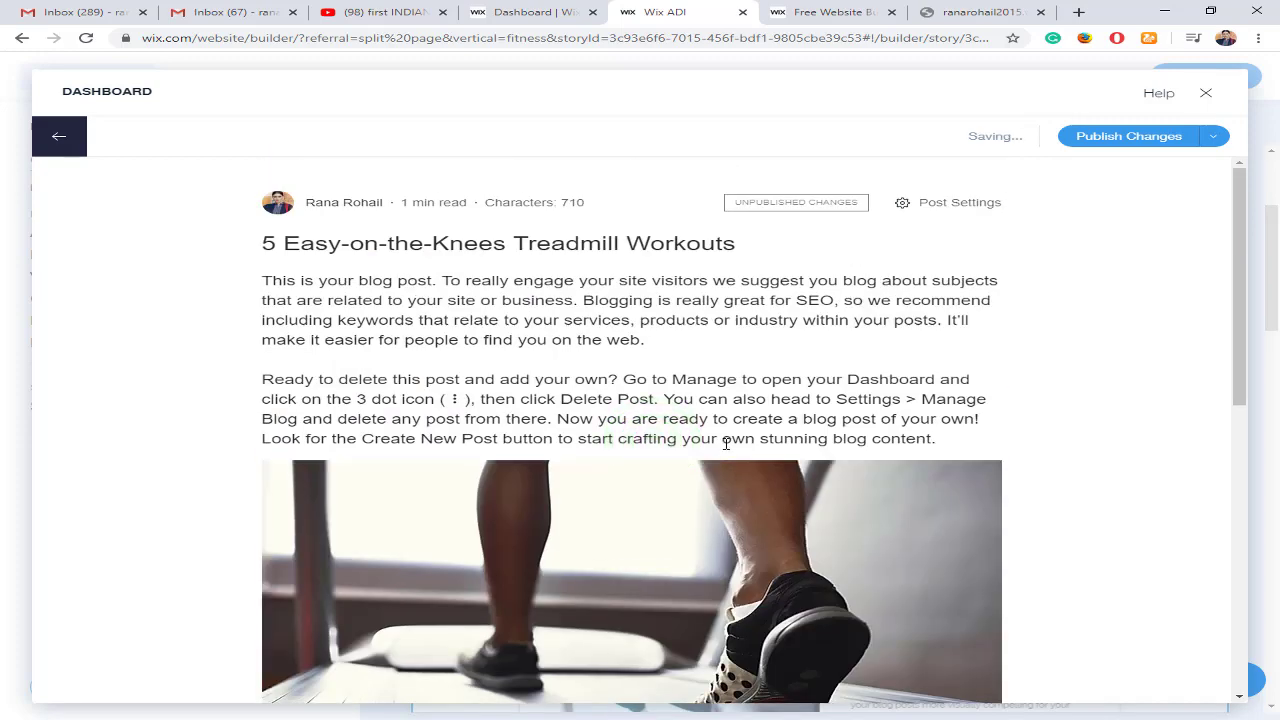
{"action": "scroll", "coordinate": [726, 443], "scroll_direction": "down", "scroll_amount": 2}
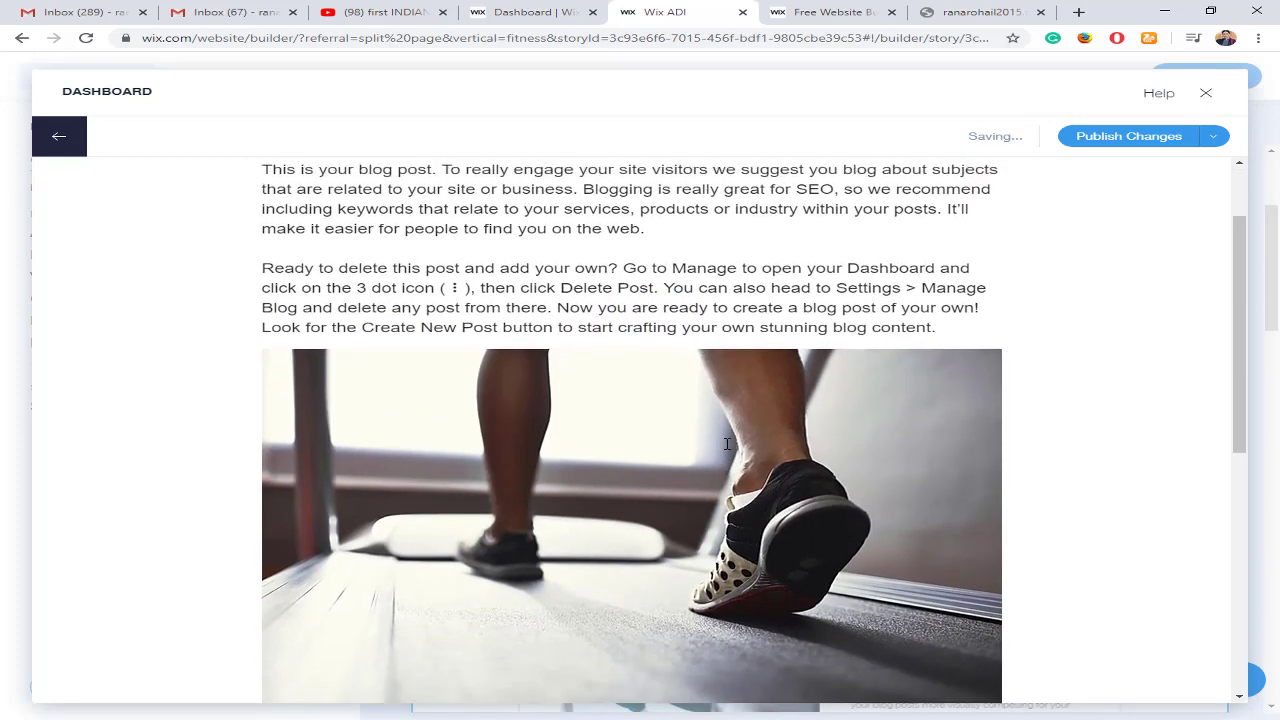
{"action": "scroll", "coordinate": [700, 450], "scroll_direction": "up", "scroll_amount": 1}
{"action": "scroll", "coordinate": [649, 460], "scroll_direction": "down", "scroll_amount": 3}
{"action": "right_click", "coordinate": [640, 460]}
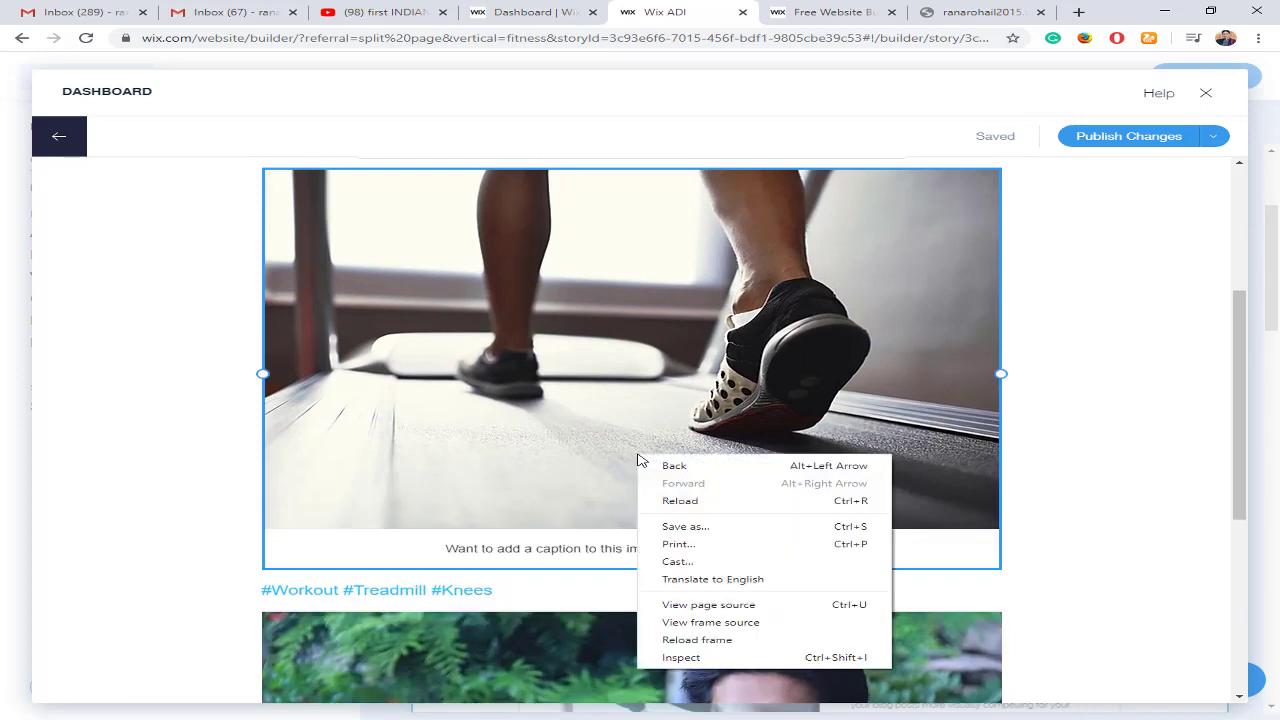
{"action": "left_click", "coordinate": [614, 425]}
{"action": "scroll", "coordinate": [614, 425], "scroll_direction": "up", "scroll_amount": 3}
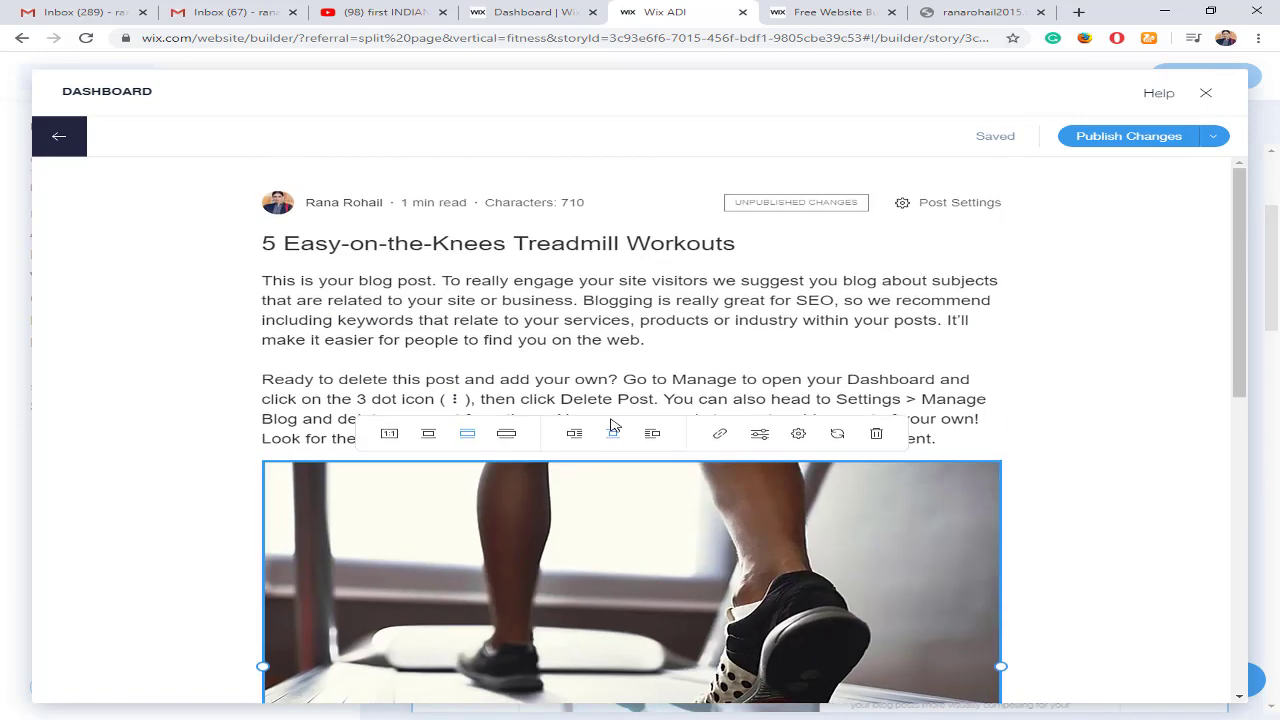
{"action": "left_click", "coordinate": [870, 436]}
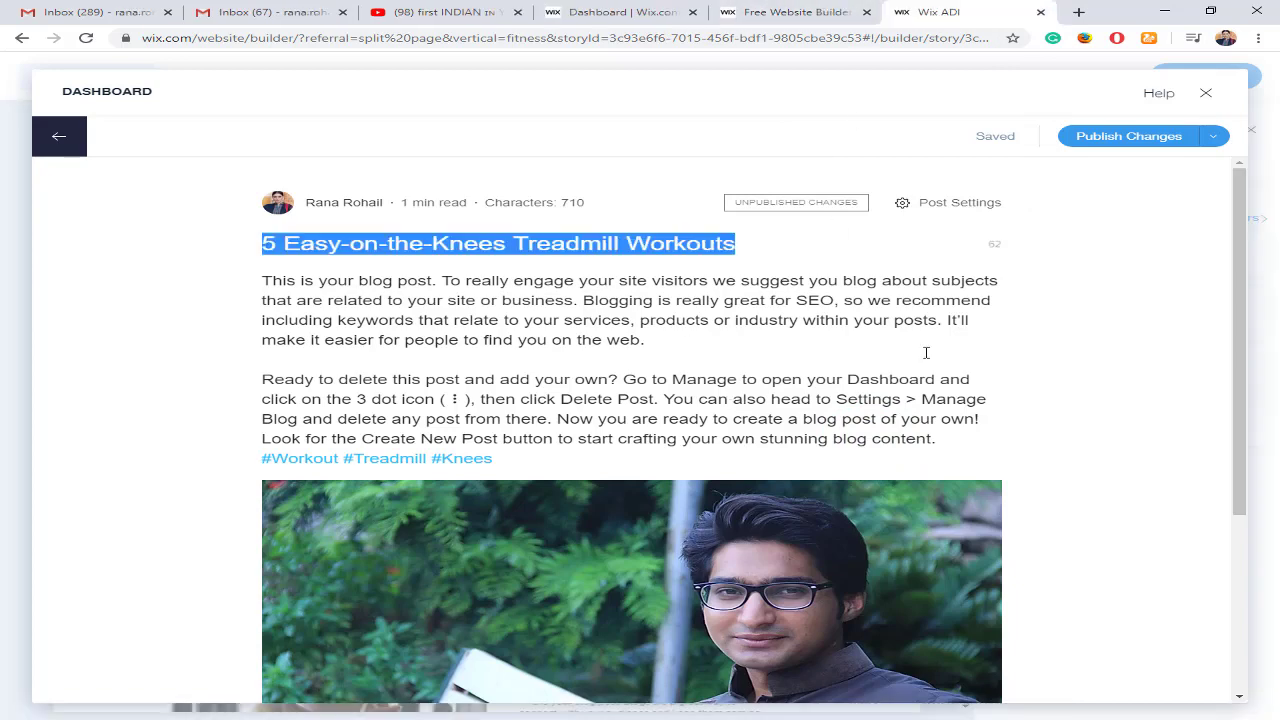
Step: Close the blog dashboard, dismiss the member's area offer and return to the homepage's blog section
{"action": "left_click", "coordinate": [1208, 96]}
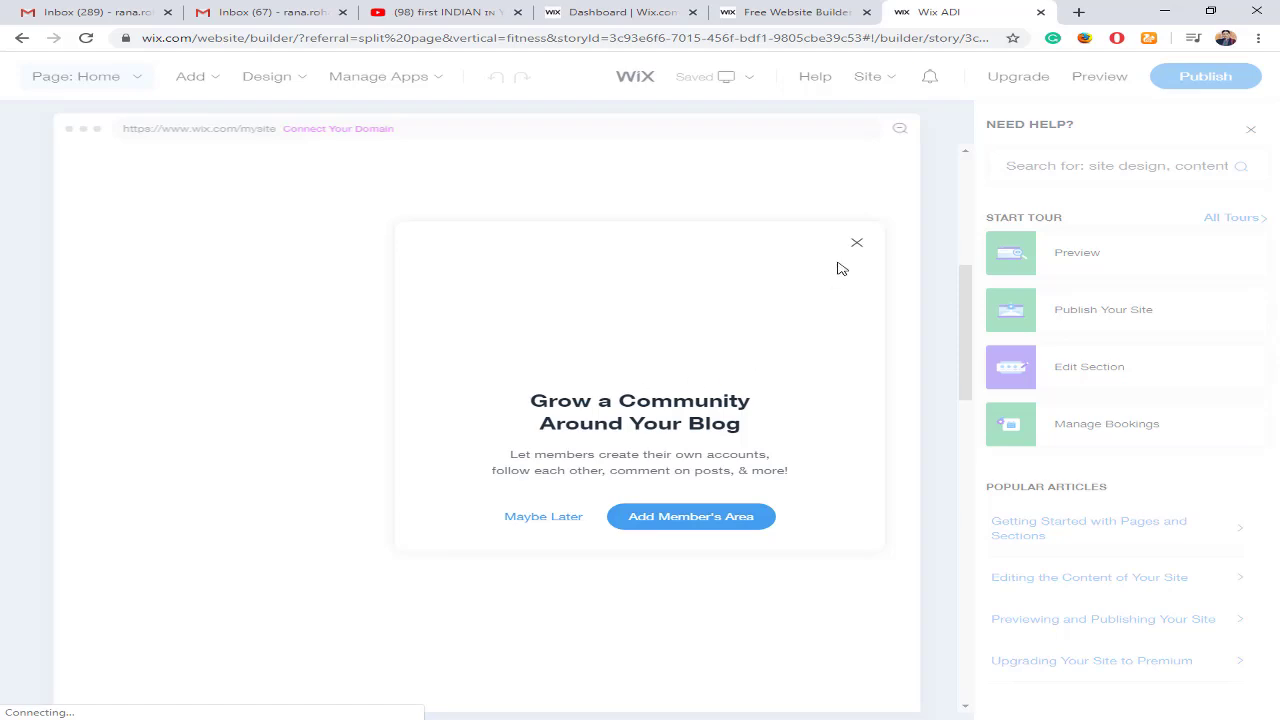
{"action": "left_click", "coordinate": [858, 243]}
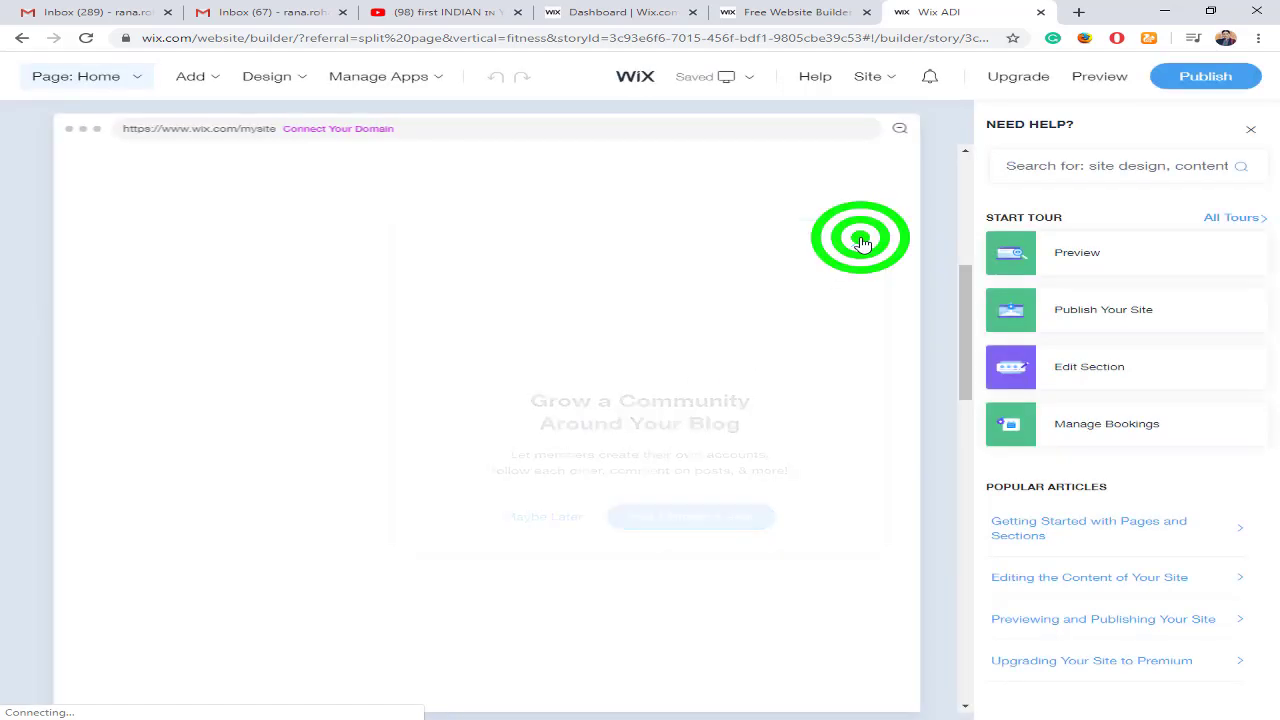
{"action": "left_click", "coordinate": [850, 242]}
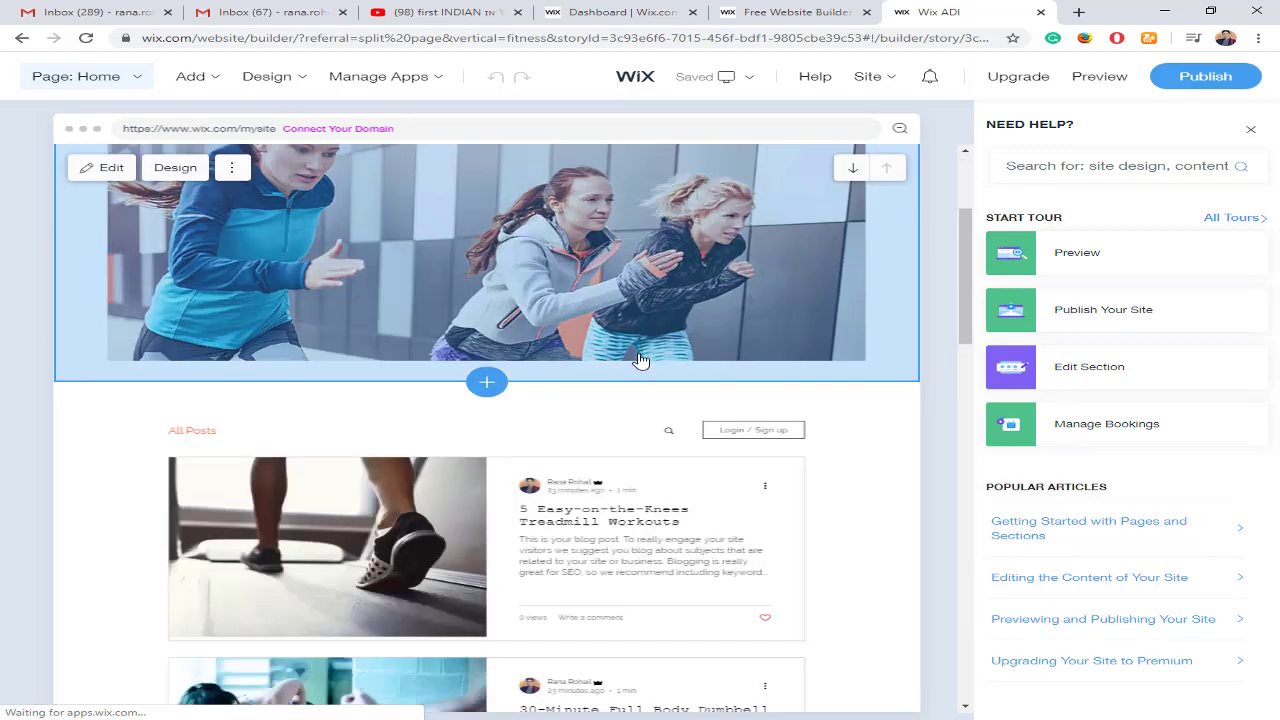
{"action": "scroll", "coordinate": [657, 389], "scroll_direction": "down", "scroll_amount": 2}
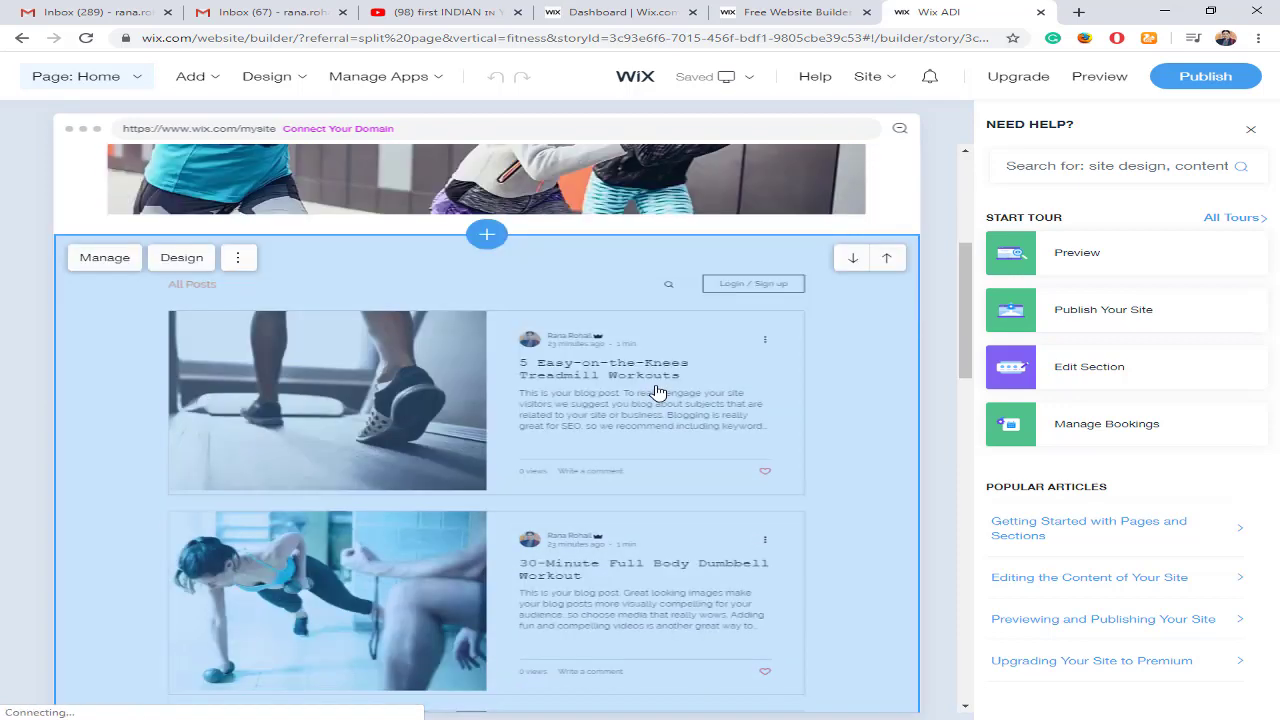
{"action": "scroll", "coordinate": [652, 390], "scroll_direction": "down", "scroll_amount": 1}
Step: Reopen the blog manager from the homepage's blog section, check the treadmill workouts post and return to the site editor
{"action": "left_click", "coordinate": [798, 12]}
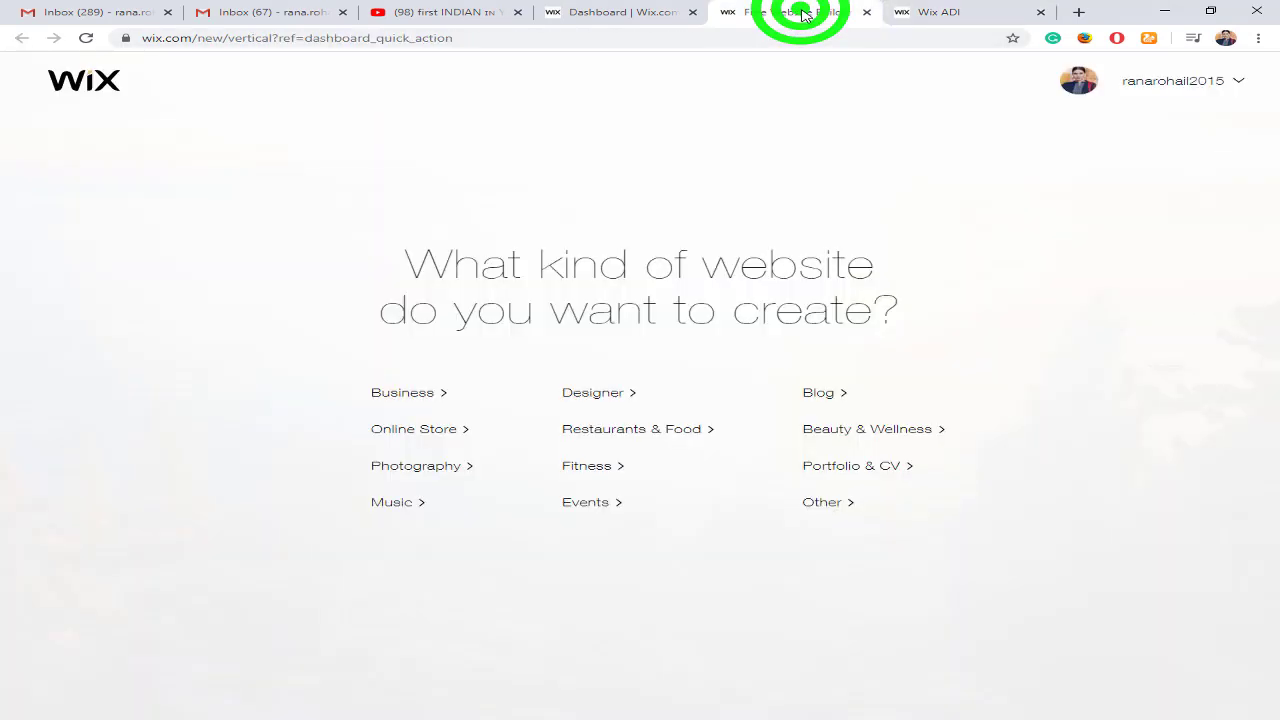
{"action": "left_click", "coordinate": [930, 14]}
{"action": "right_click", "coordinate": [646, 316]}
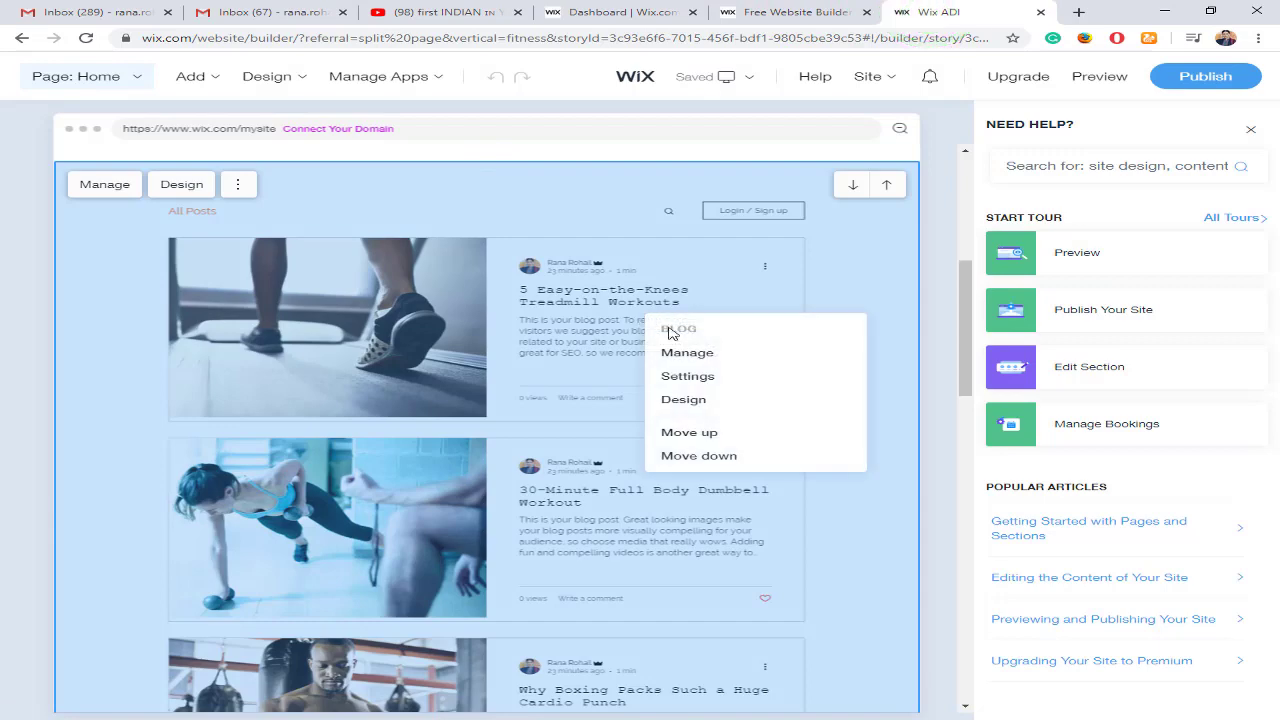
{"action": "left_click", "coordinate": [699, 355]}
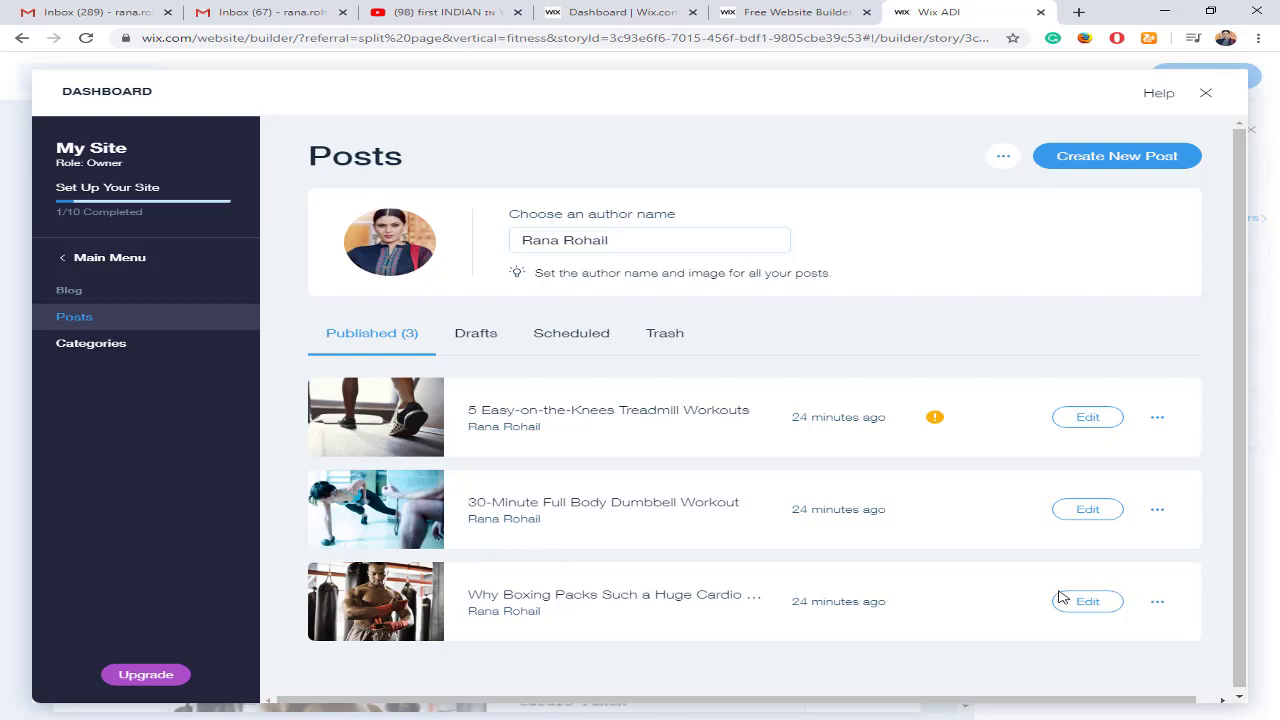
{"action": "left_click", "coordinate": [1090, 419]}
{"action": "left_click", "coordinate": [1210, 94]}
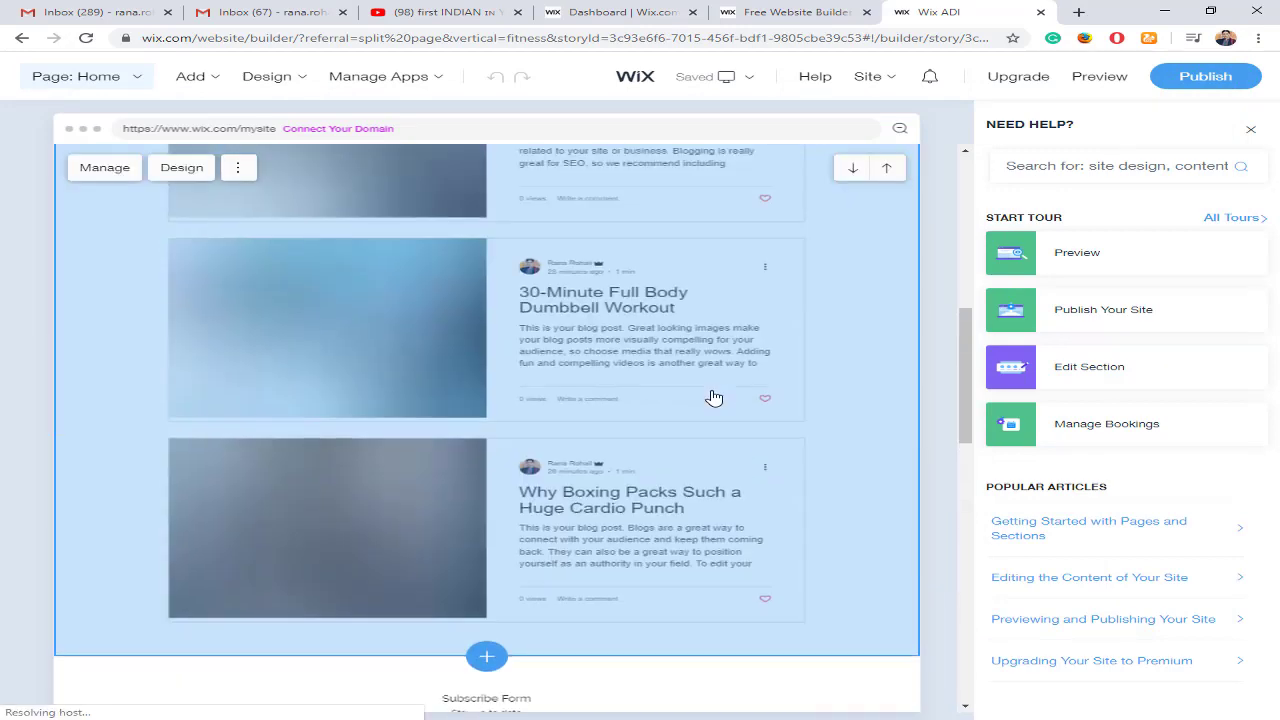
Step: Change the business name in the site header to "Fitness"
{"action": "left_click", "coordinate": [101, 167]}
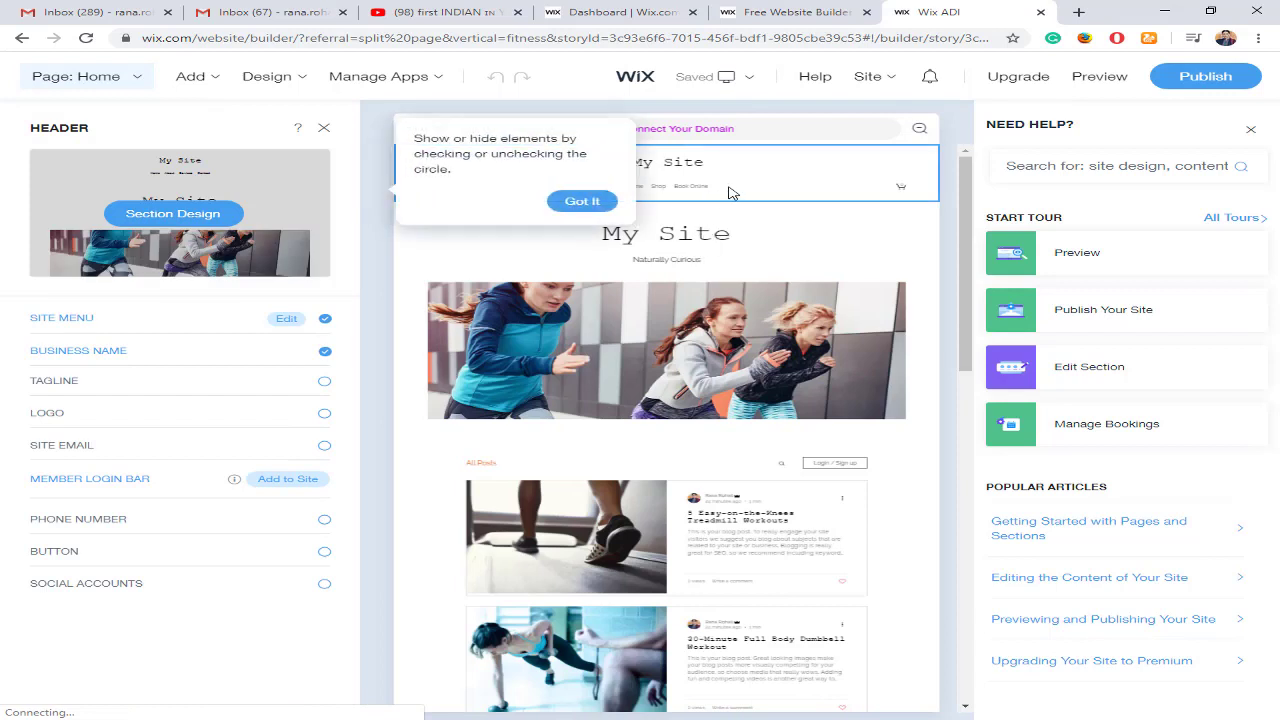
{"action": "left_click", "coordinate": [730, 185]}
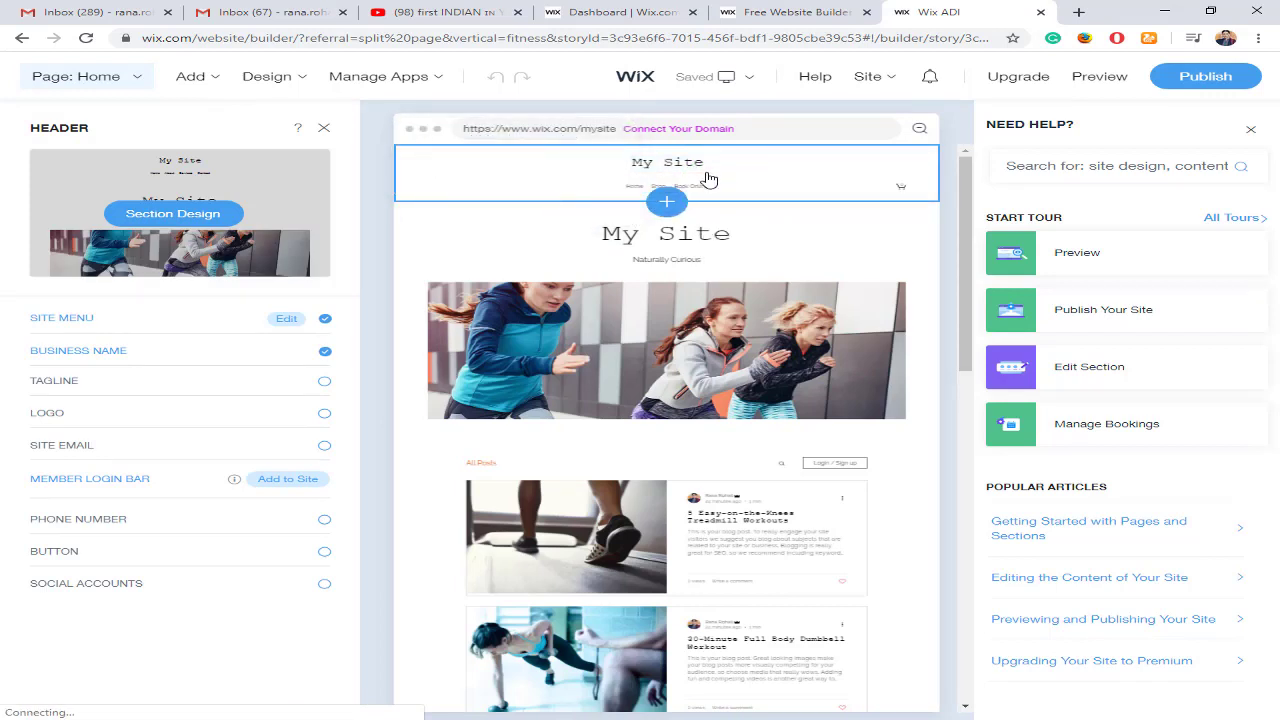
{"action": "left_click", "coordinate": [697, 168]}
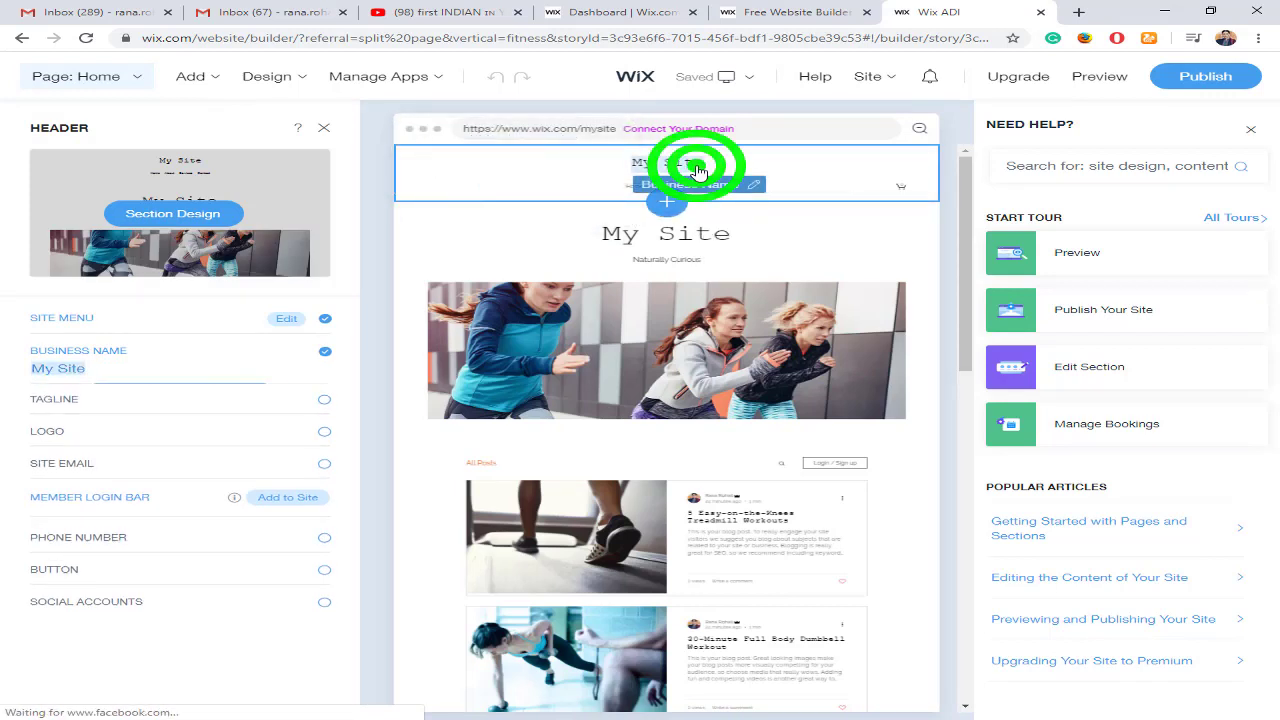
{"action": "left_click", "coordinate": [690, 186]}
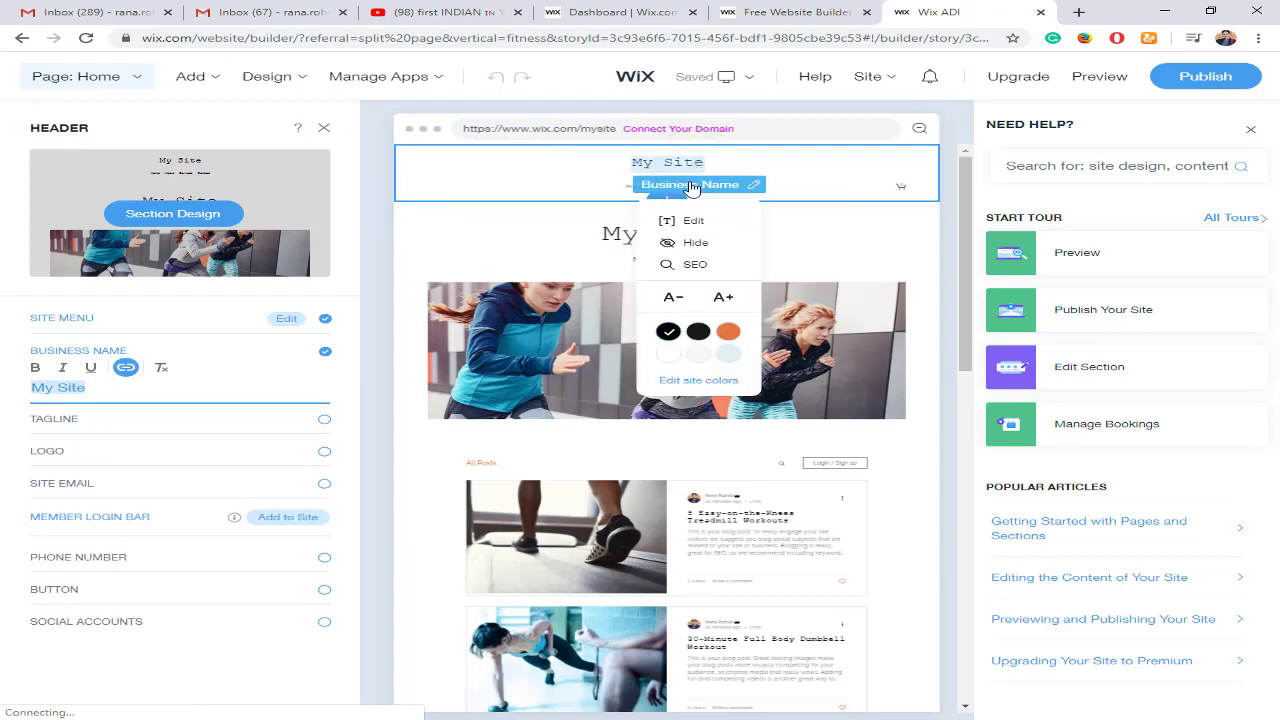
{"action": "left_click", "coordinate": [700, 221]}
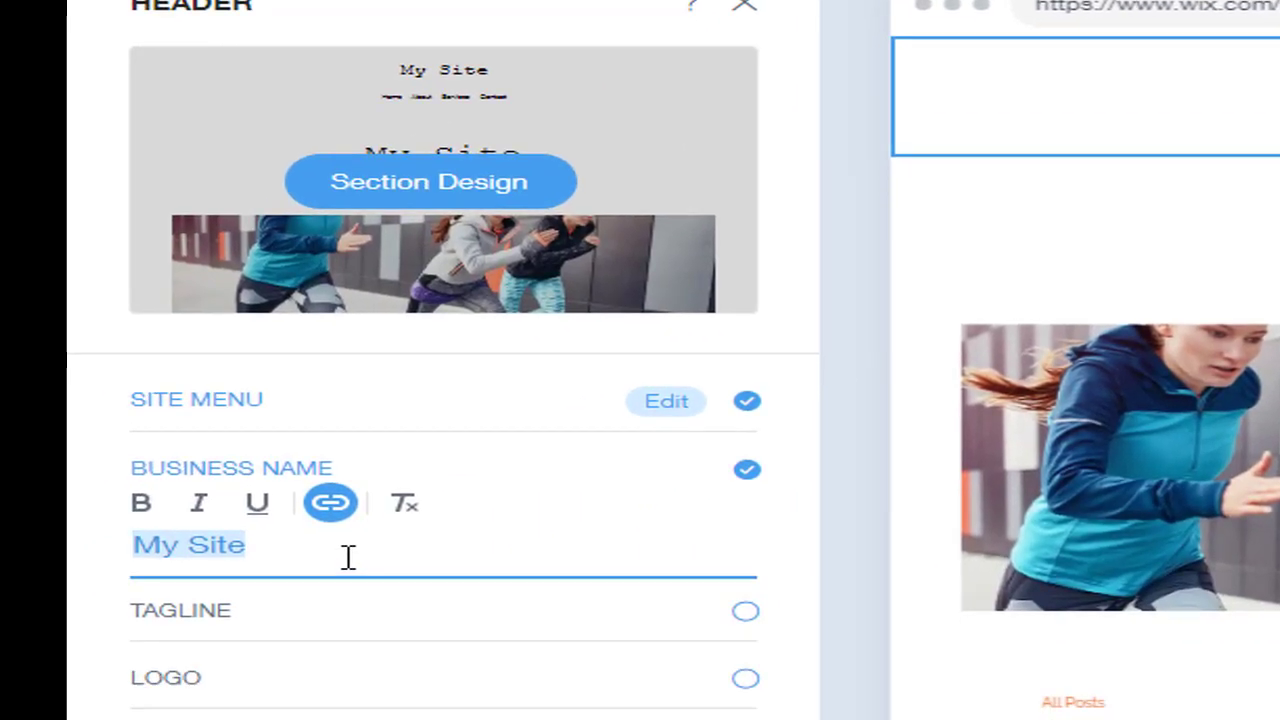
{"action": "type", "text": "Fi"}
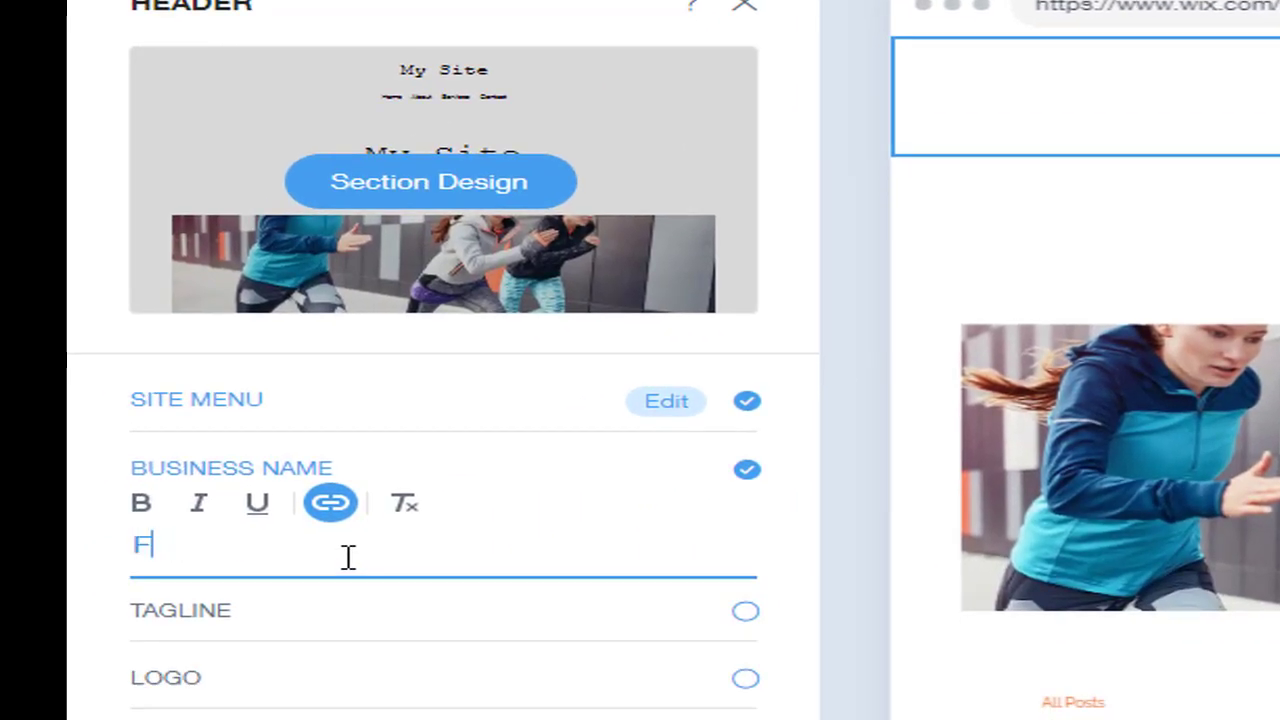
{"action": "type", "text": "tness"}
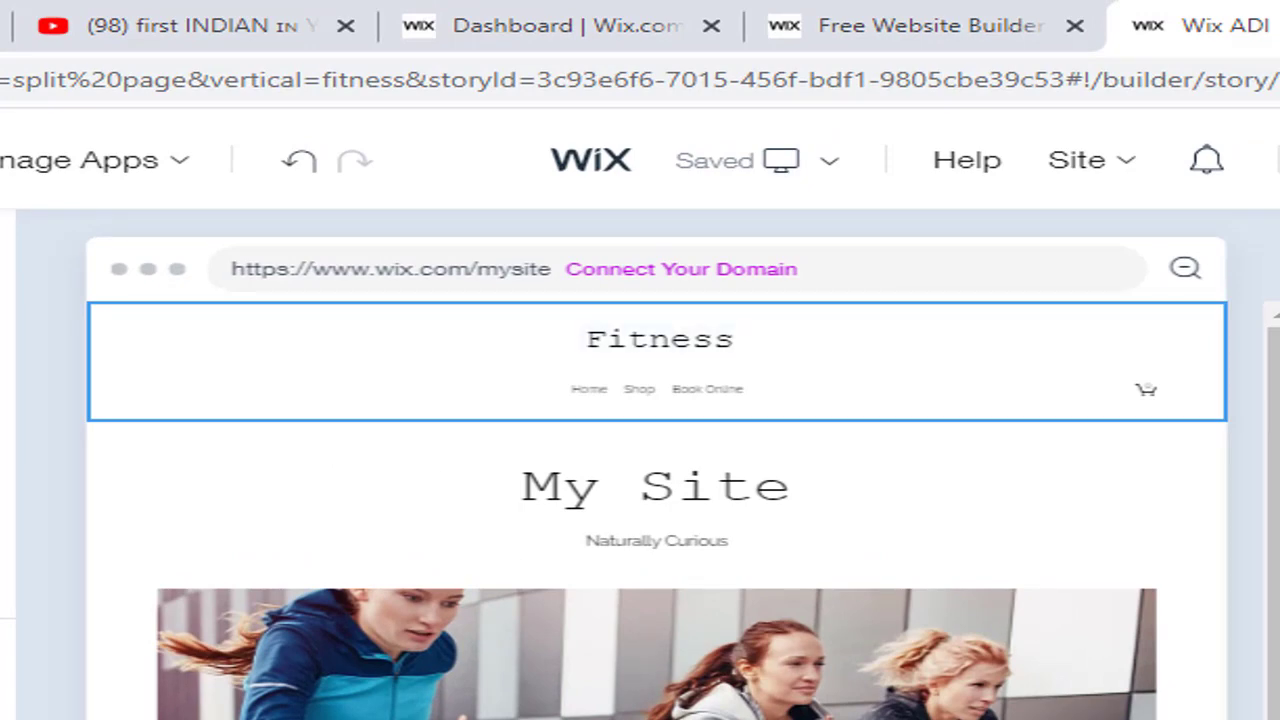
Step: Show the logo and the tagline "Spark Something" in the site header and close the header settings
{"action": "left_click", "coordinate": [300, 686]}
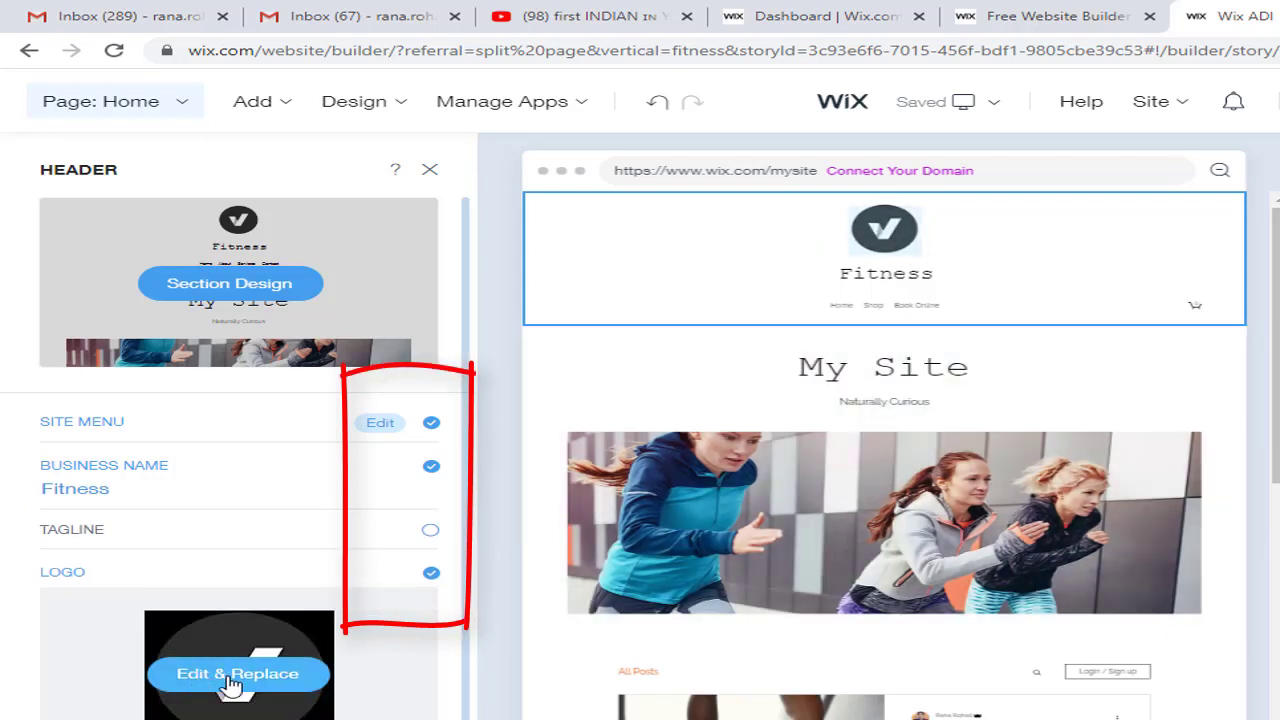
{"action": "left_click", "coordinate": [431, 531]}
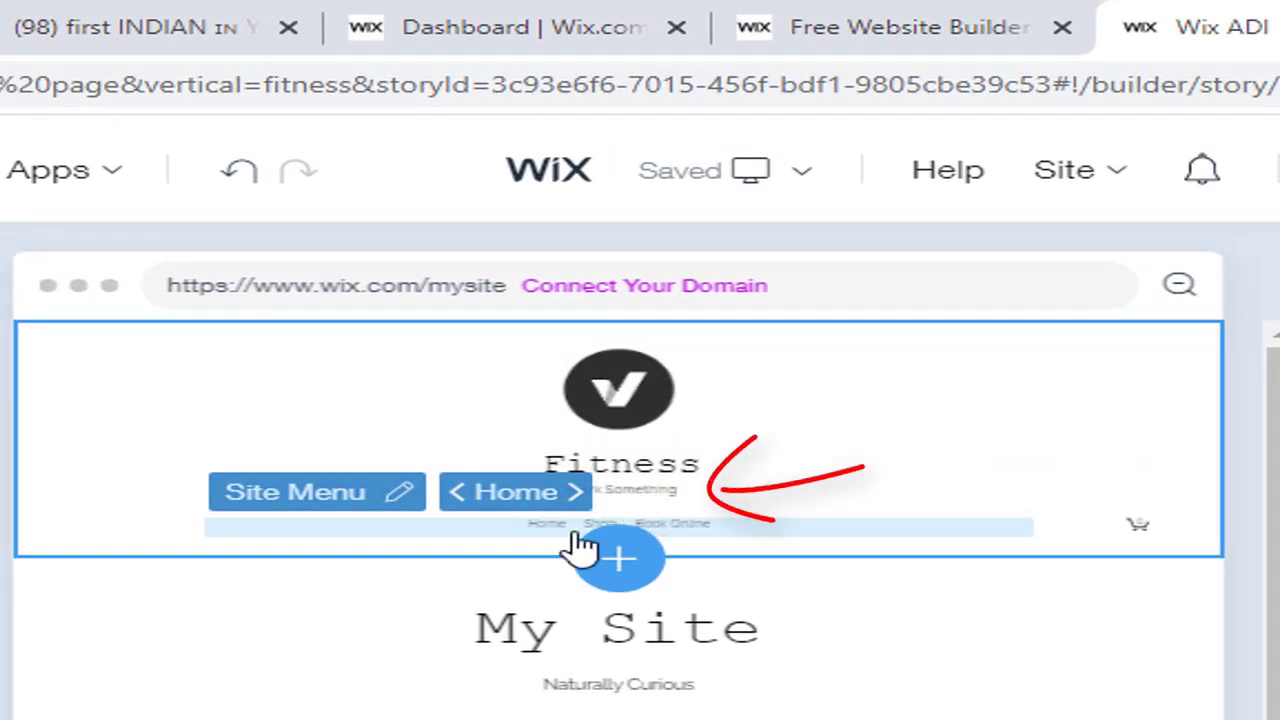
{"action": "scroll", "coordinate": [618, 520], "scroll_direction": "down", "scroll_amount": 2}
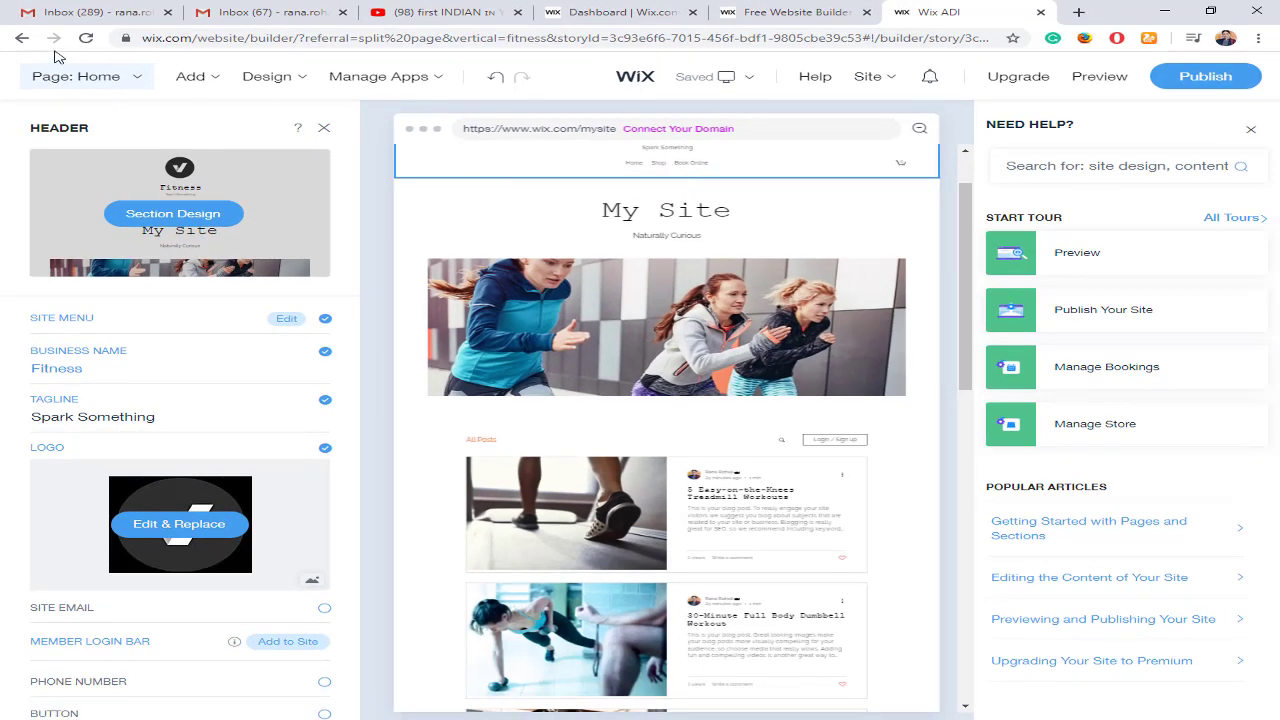
{"action": "left_click", "coordinate": [21, 38]}
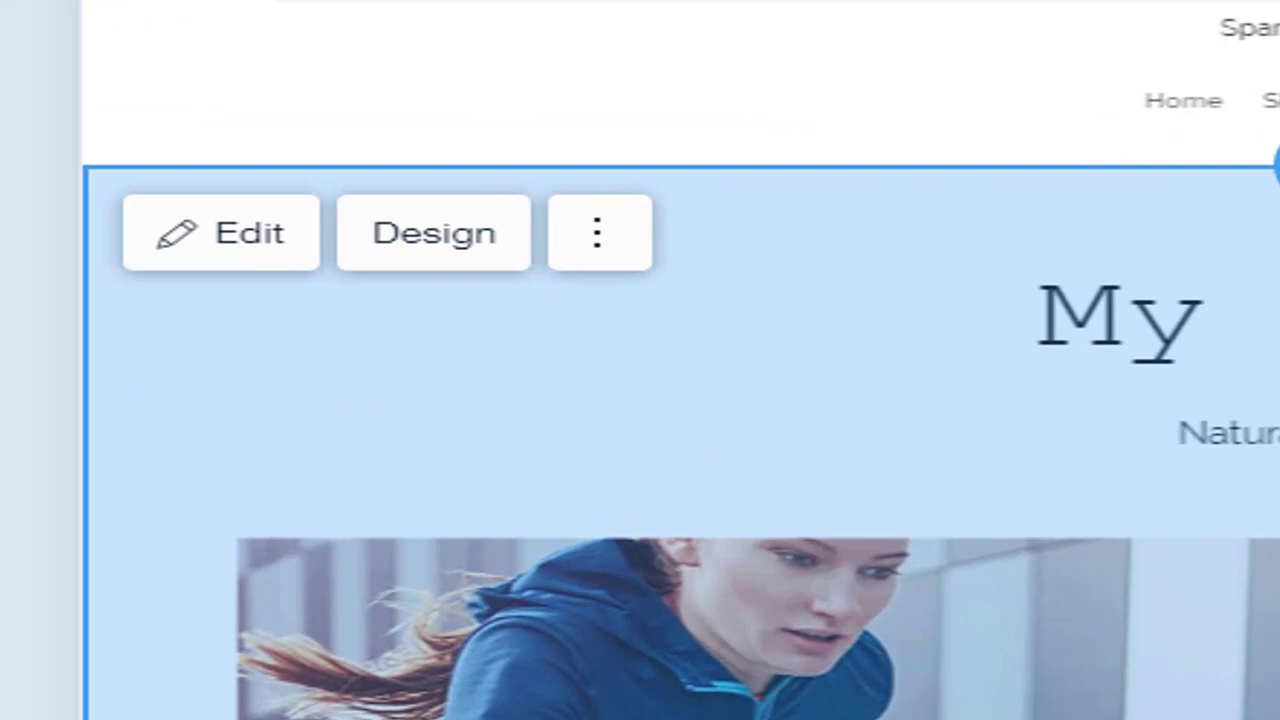
Step: Try the two-column overlay layout for the homepage's blog section, apply the three-column card layout and close the section design options
{"action": "scroll", "coordinate": [680, 400], "scroll_direction": "down", "scroll_amount": 5}
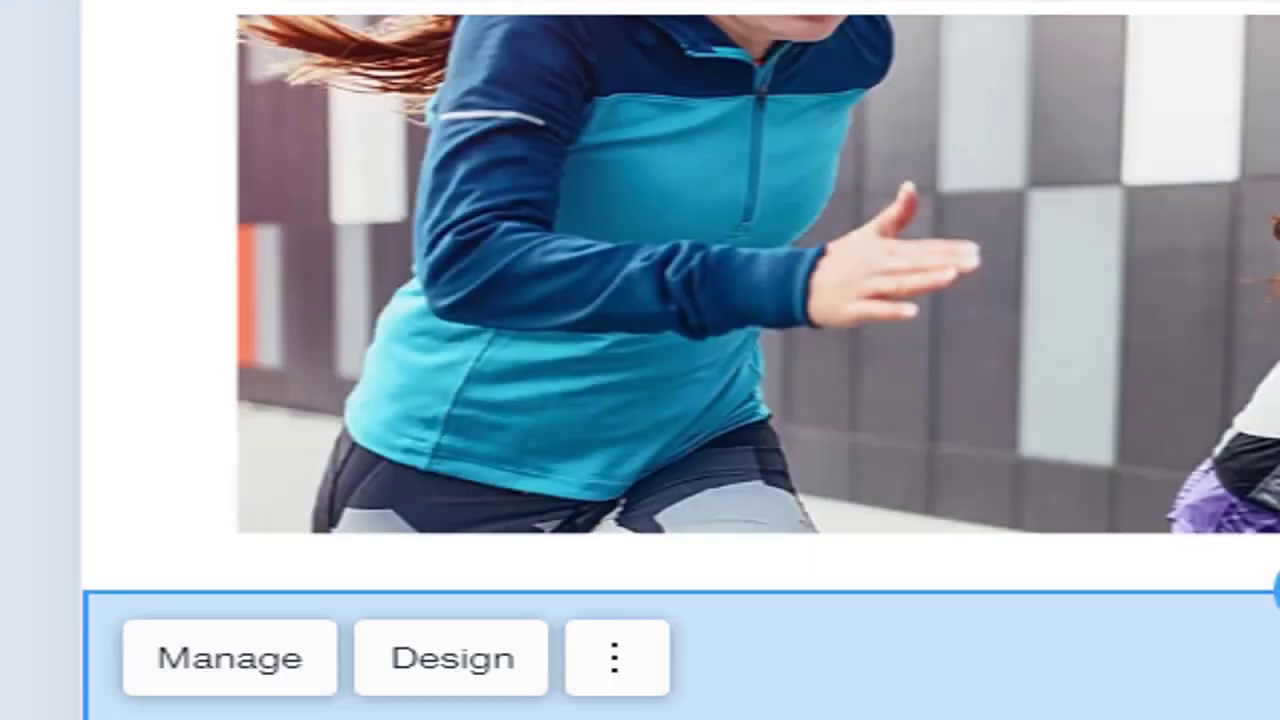
{"action": "scroll", "coordinate": [849, 623], "scroll_direction": "down", "scroll_amount": 5}
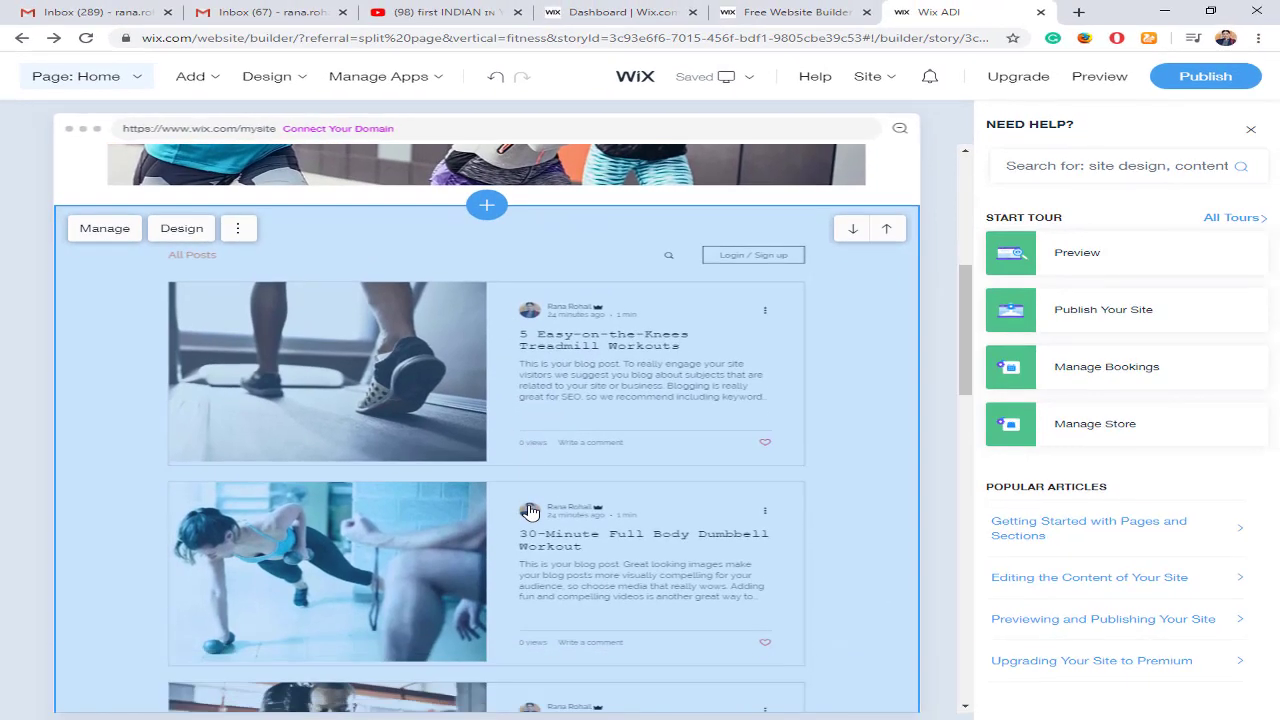
{"action": "scroll", "coordinate": [508, 418], "scroll_direction": "down", "scroll_amount": 1}
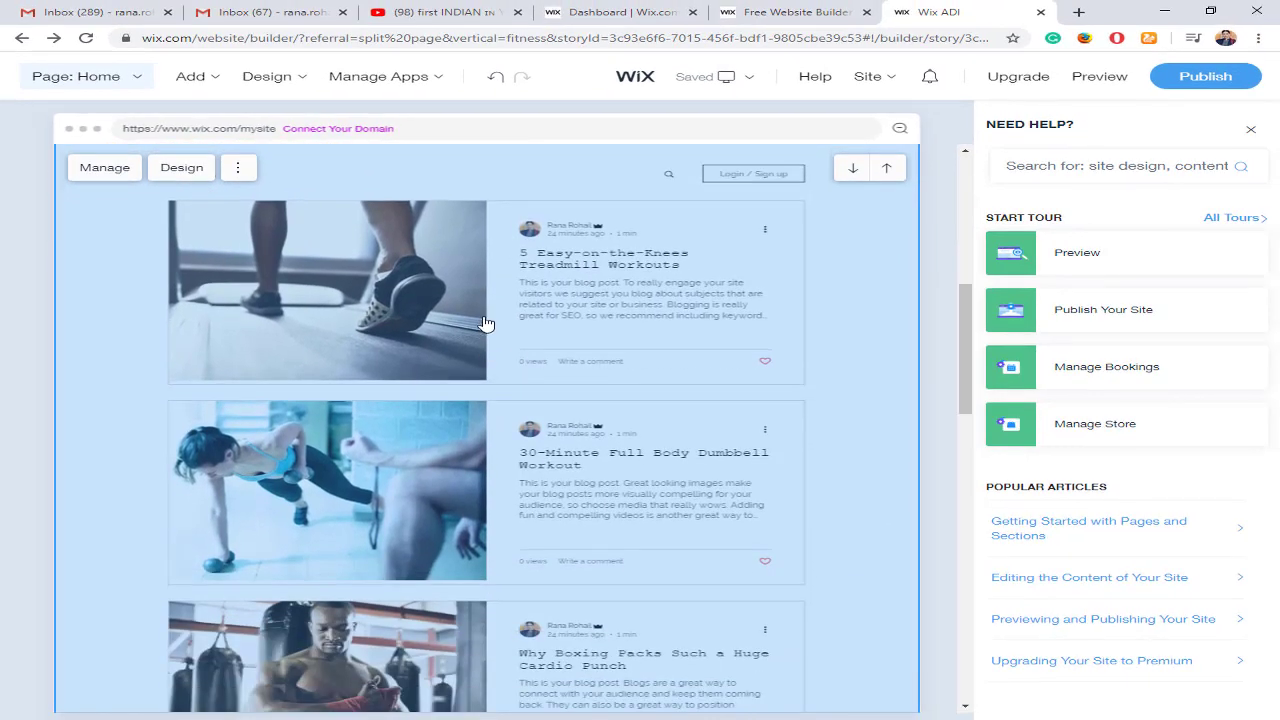
{"action": "left_click", "coordinate": [179, 169]}
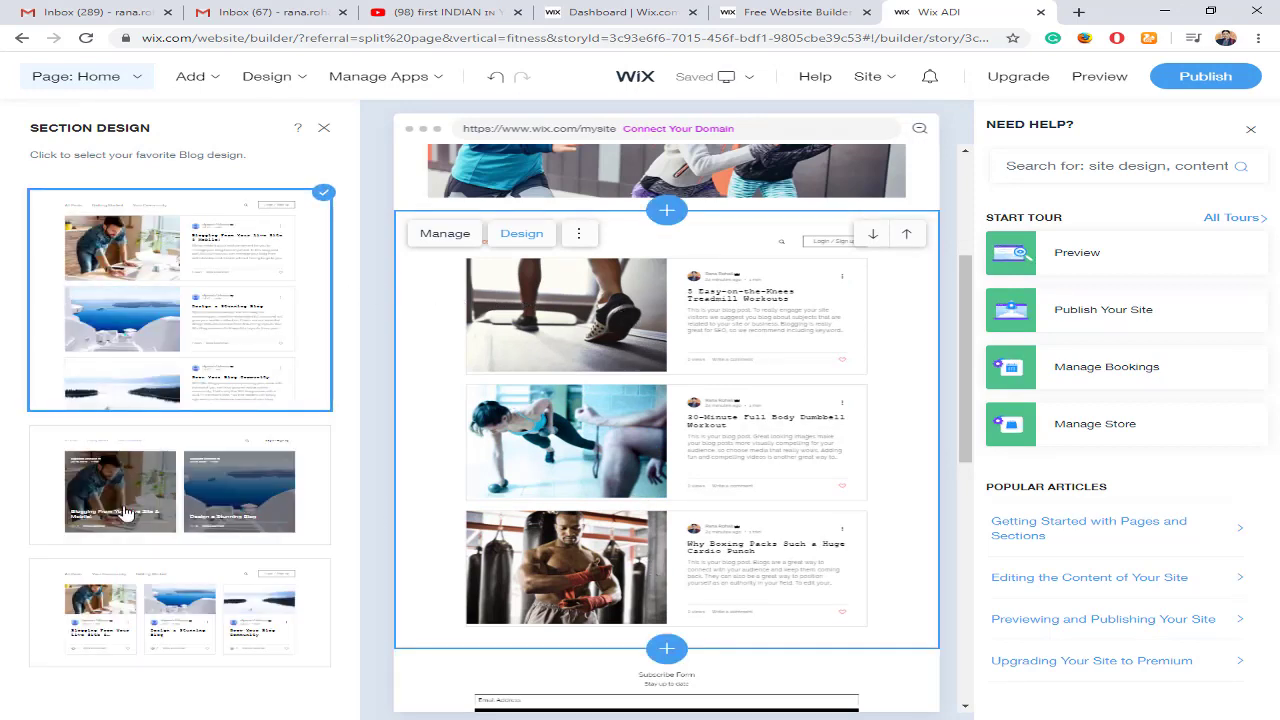
{"action": "left_click", "coordinate": [217, 508]}
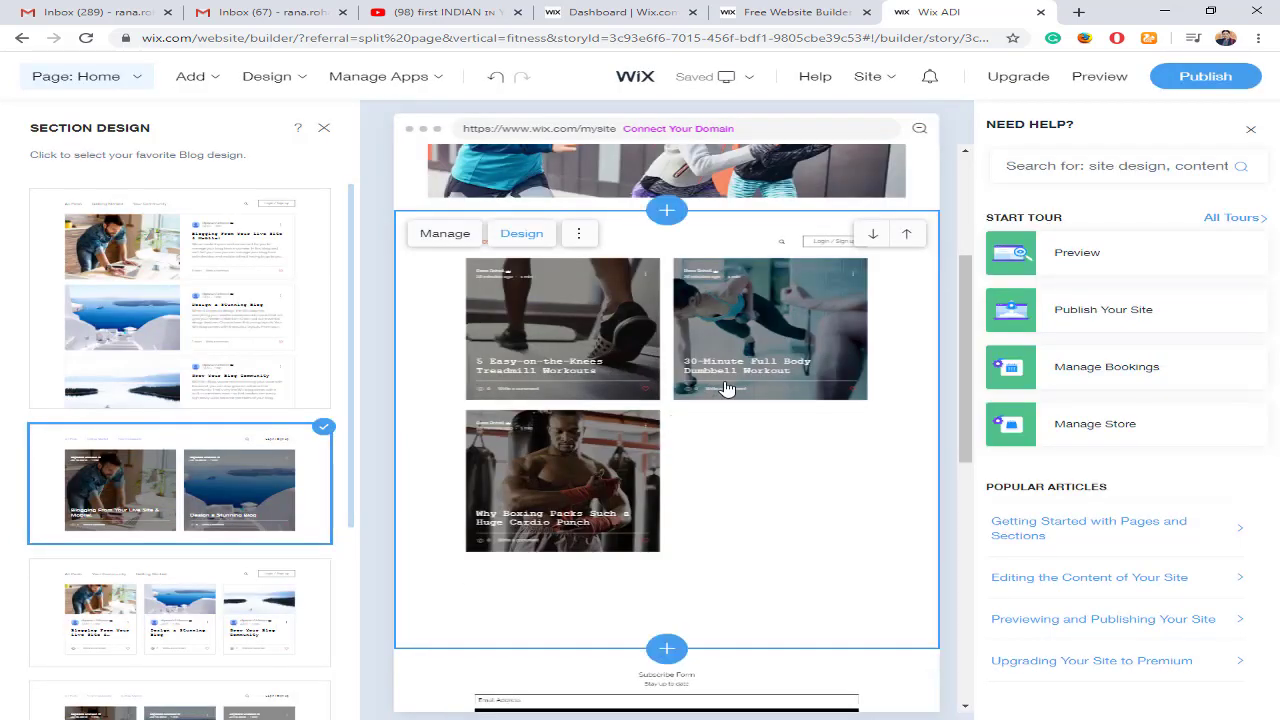
{"action": "left_click", "coordinate": [218, 608]}
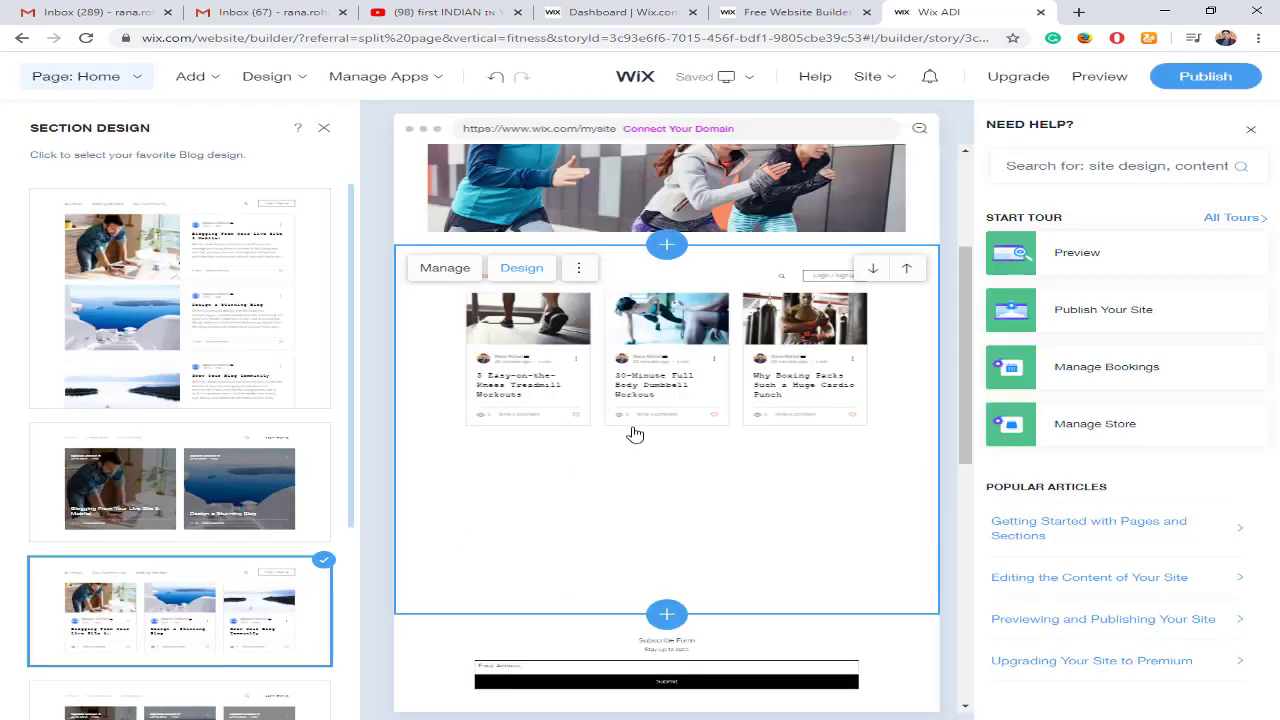
{"action": "mouse_move", "coordinate": [267, 76]}
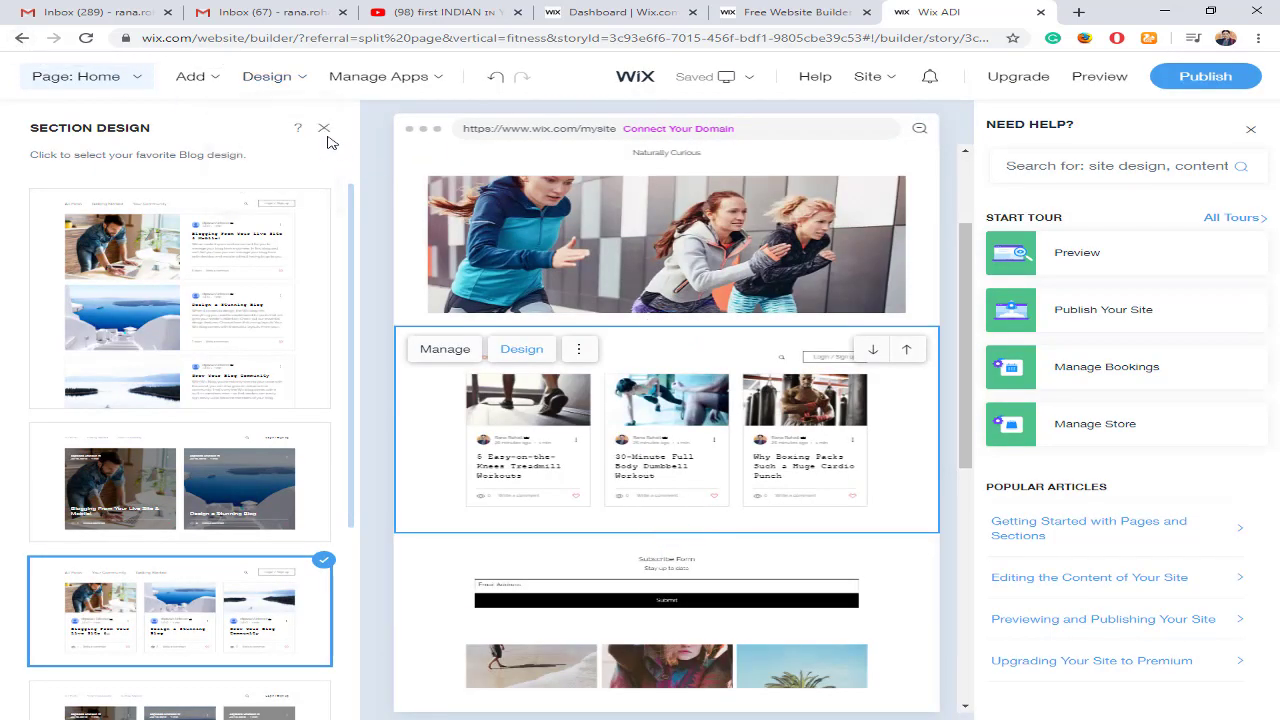
{"action": "left_click", "coordinate": [327, 130]}
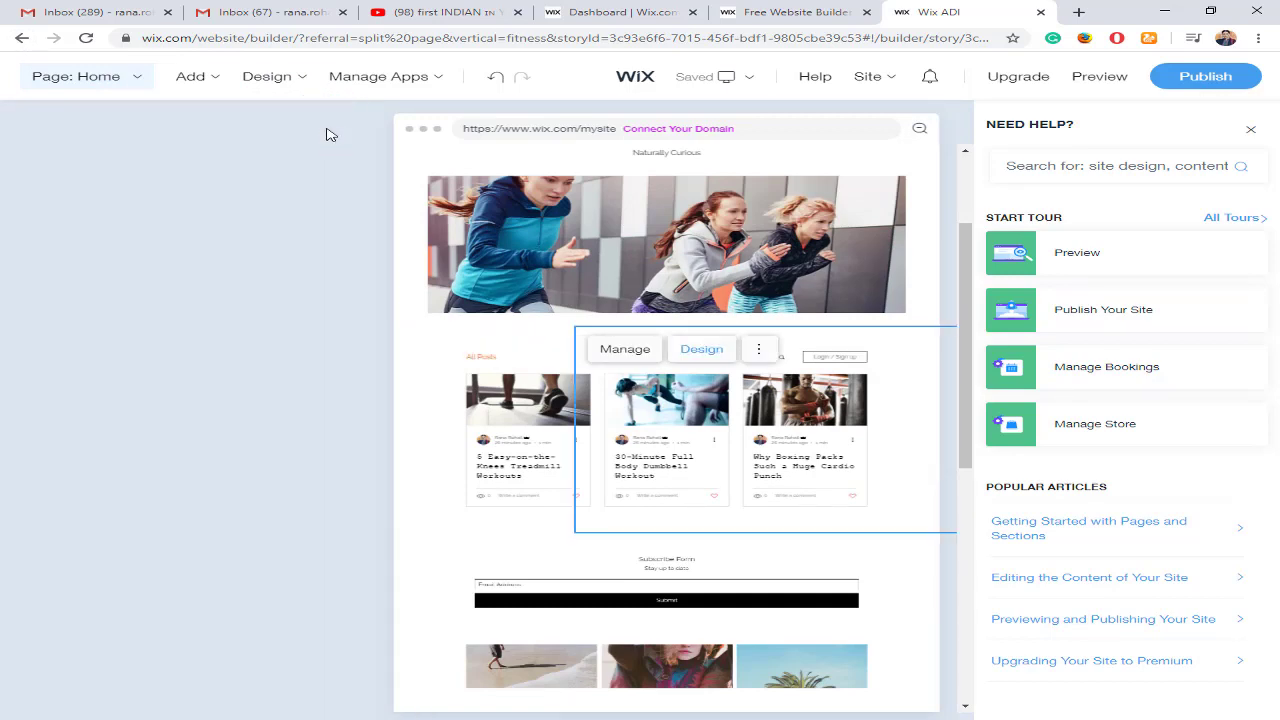
Step: Add the two-product slider section between the blog posts and the Subscribe Form, and dismiss the store notice
{"action": "scroll", "coordinate": [545, 470], "scroll_direction": "up", "scroll_amount": 1}
{"action": "scroll", "coordinate": [520, 400], "scroll_direction": "down", "scroll_amount": 3}
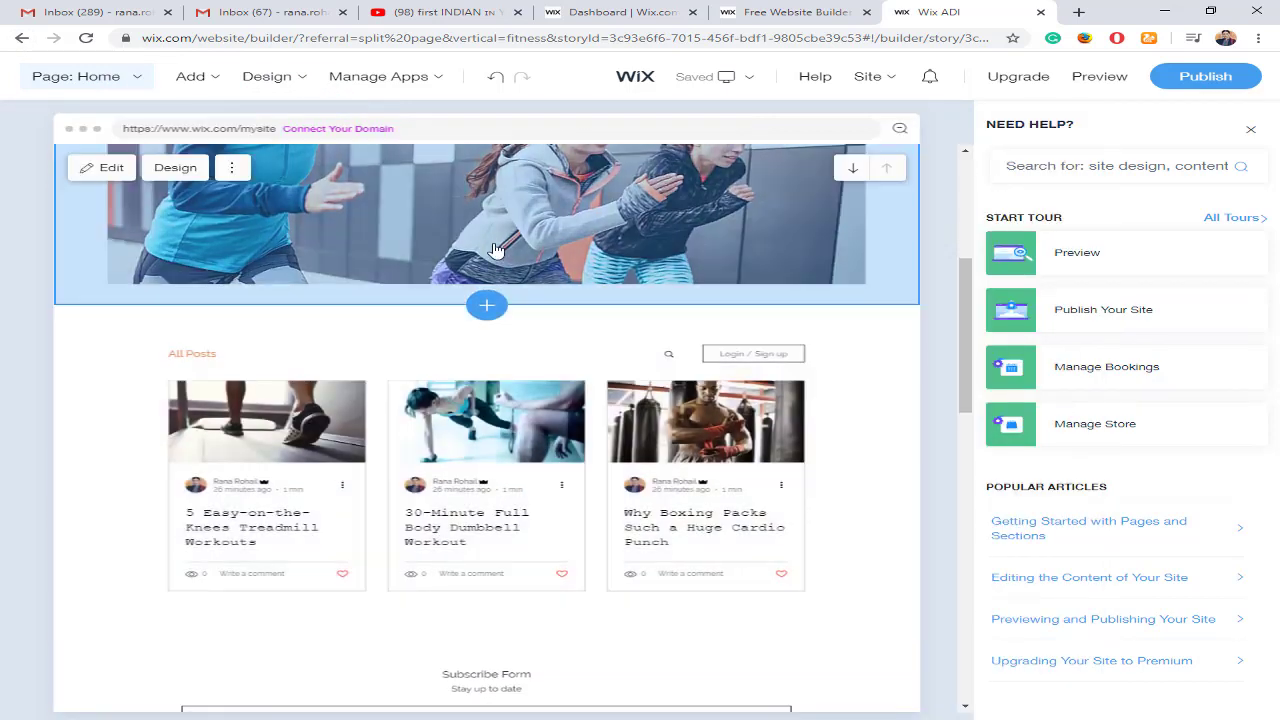
{"action": "scroll", "coordinate": [540, 449], "scroll_direction": "up", "scroll_amount": 2}
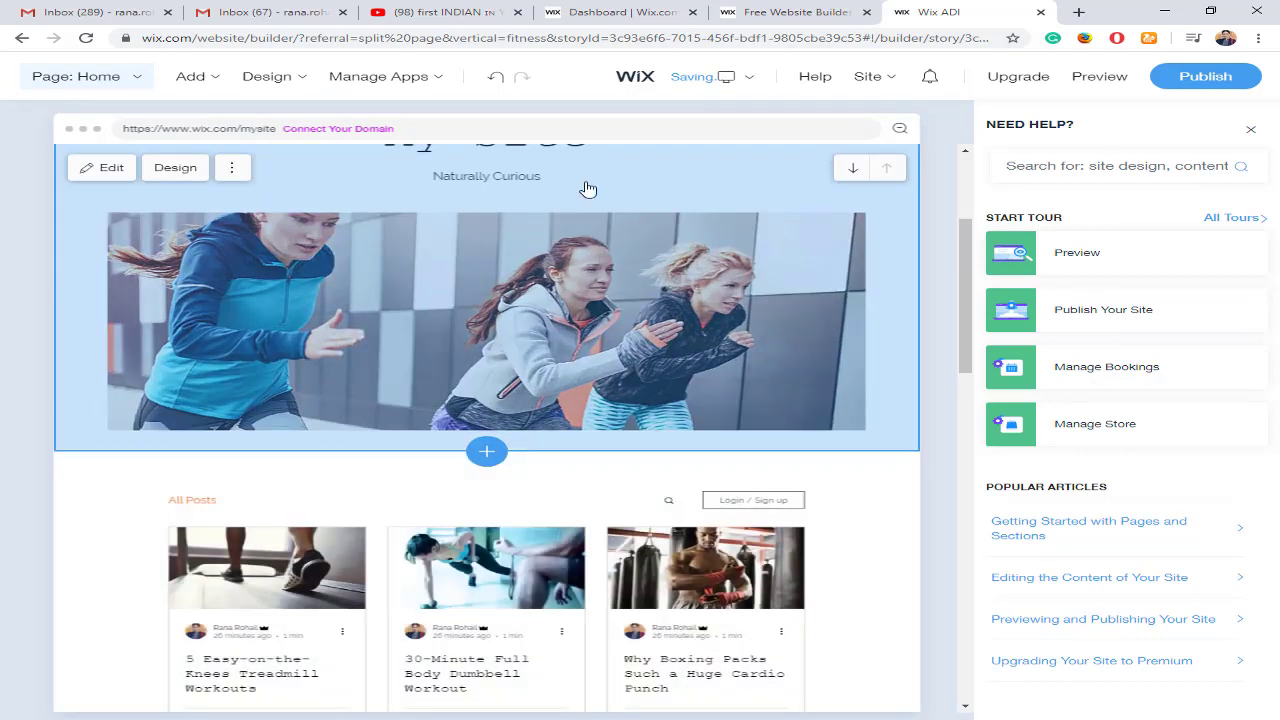
{"action": "scroll", "coordinate": [528, 441], "scroll_direction": "down", "scroll_amount": 2}
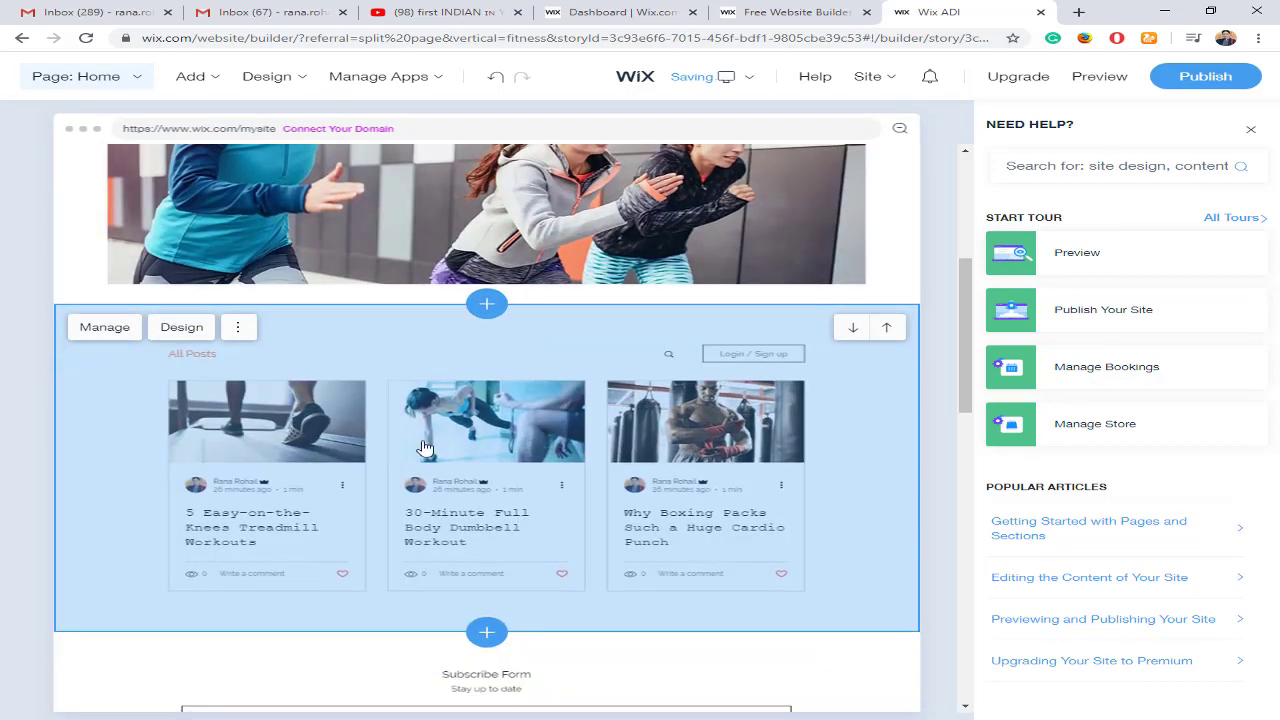
{"action": "scroll", "coordinate": [598, 508], "scroll_direction": "down", "scroll_amount": 4}
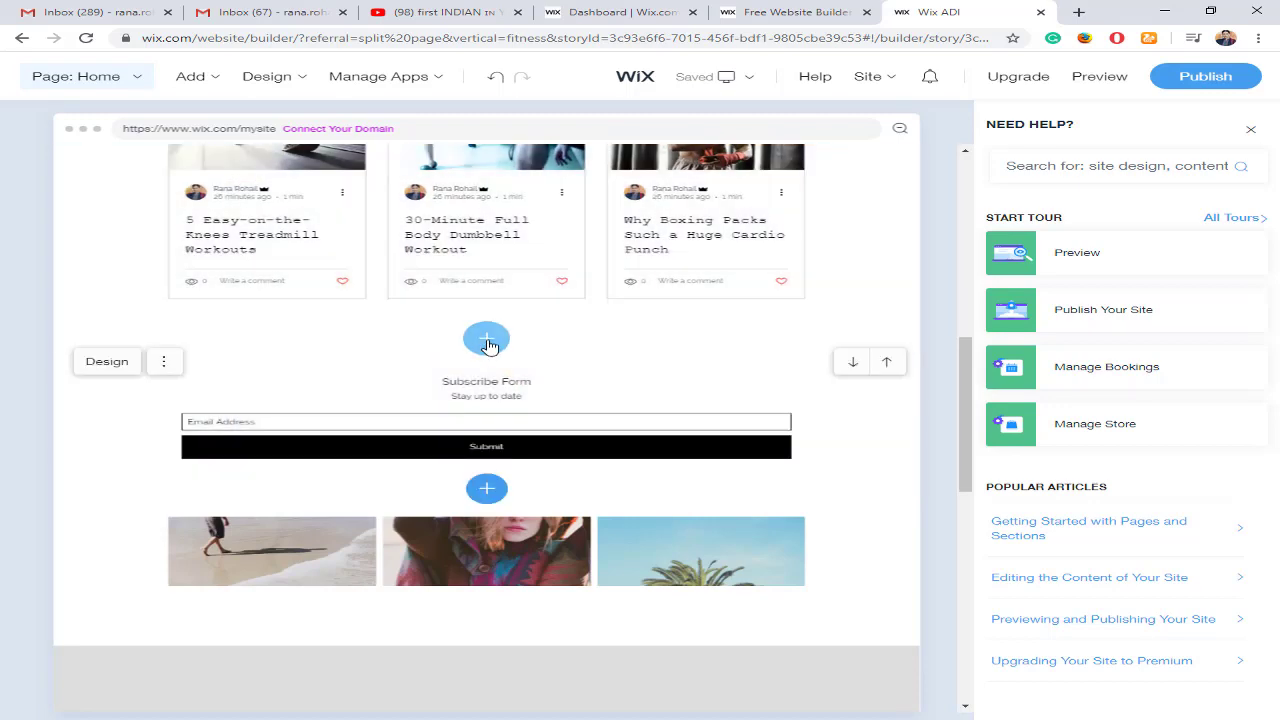
{"action": "left_click", "coordinate": [488, 338]}
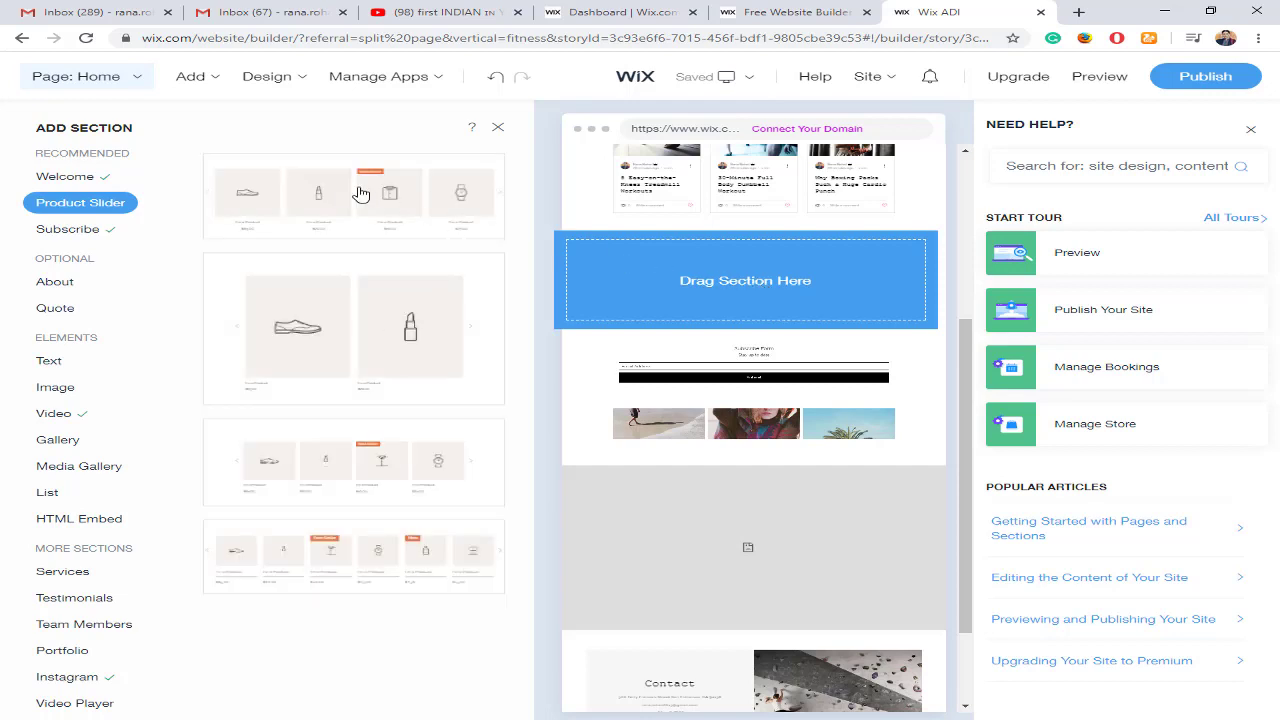
{"action": "mouse_move", "coordinate": [300, 200]}
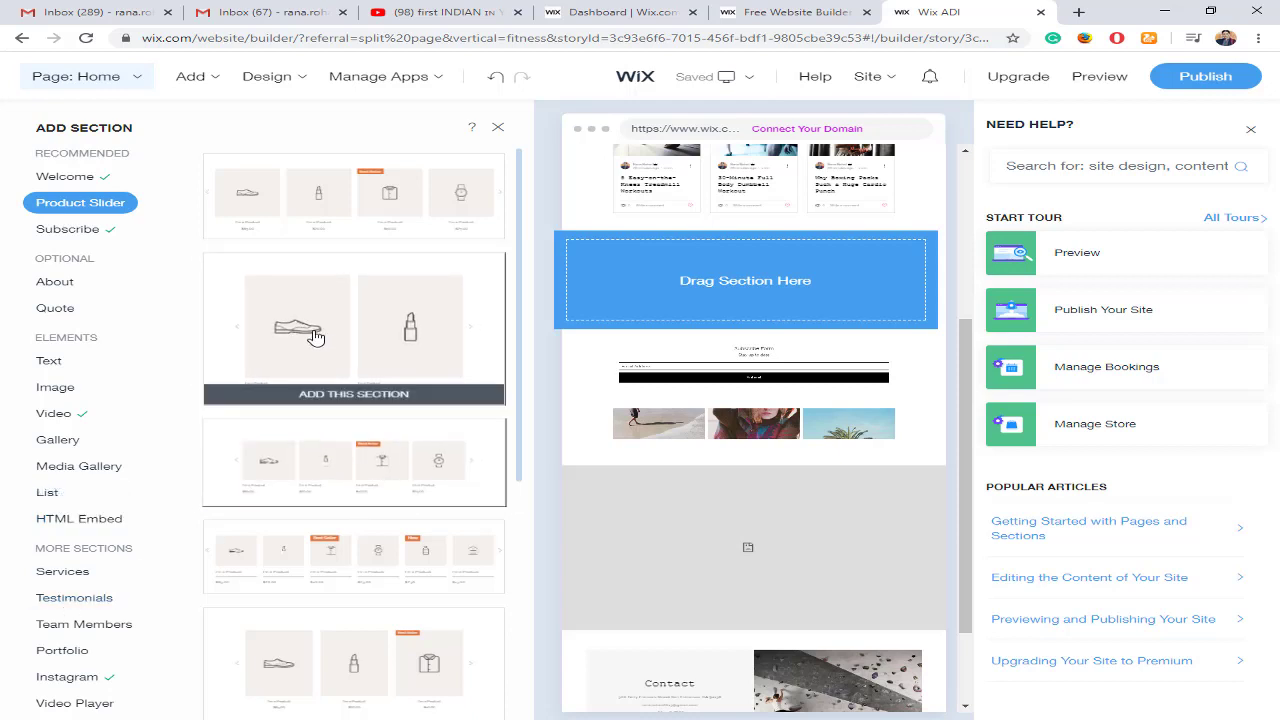
{"action": "left_click_drag", "start_coordinate": [300, 338], "coordinate": [790, 305]}
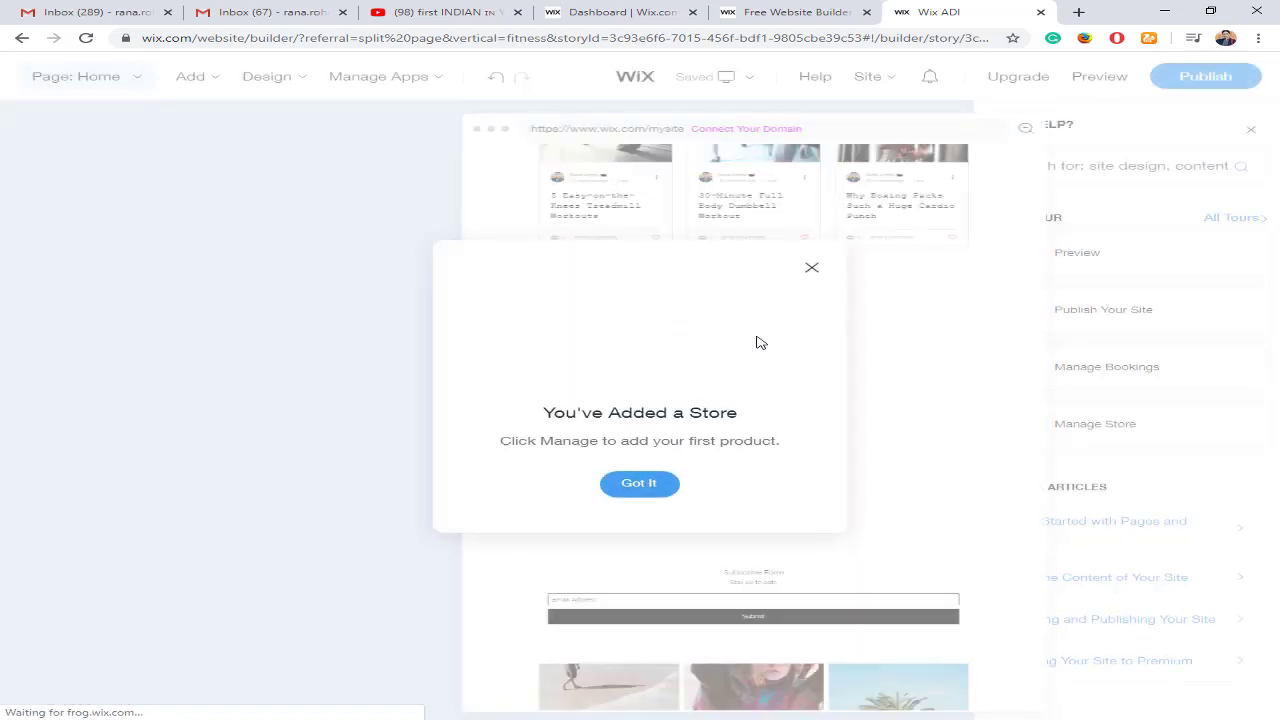
{"action": "left_click", "coordinate": [665, 482]}
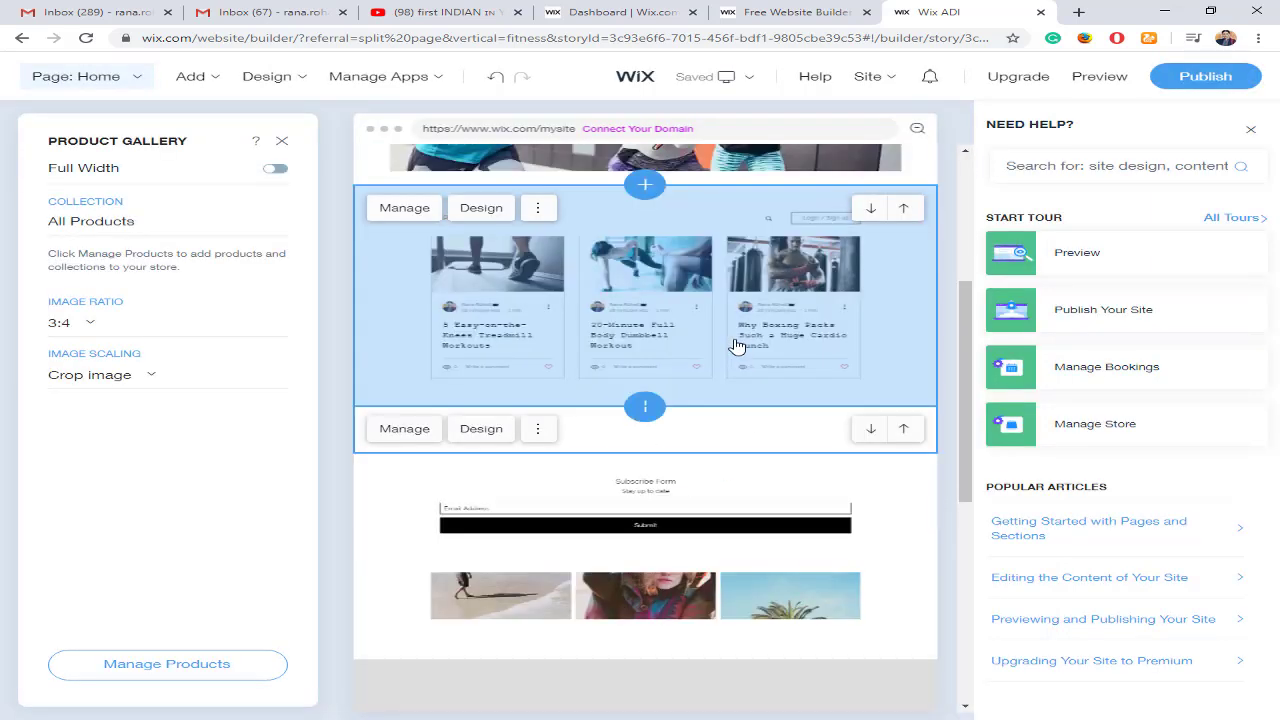
Step: Examine the product slider's placement among the homepage sections and close the product gallery settings
{"action": "scroll", "coordinate": [700, 350], "scroll_direction": "up", "scroll_amount": 3}
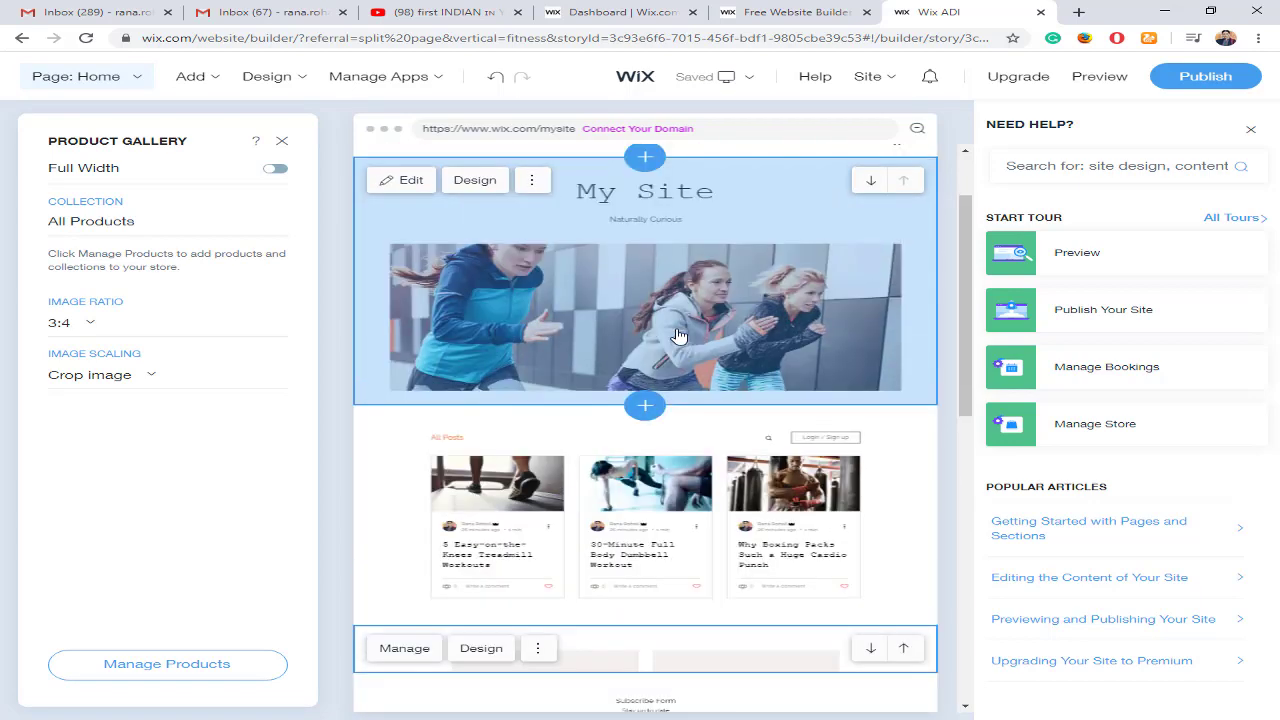
{"action": "scroll", "coordinate": [677, 352], "scroll_direction": "down", "scroll_amount": 6}
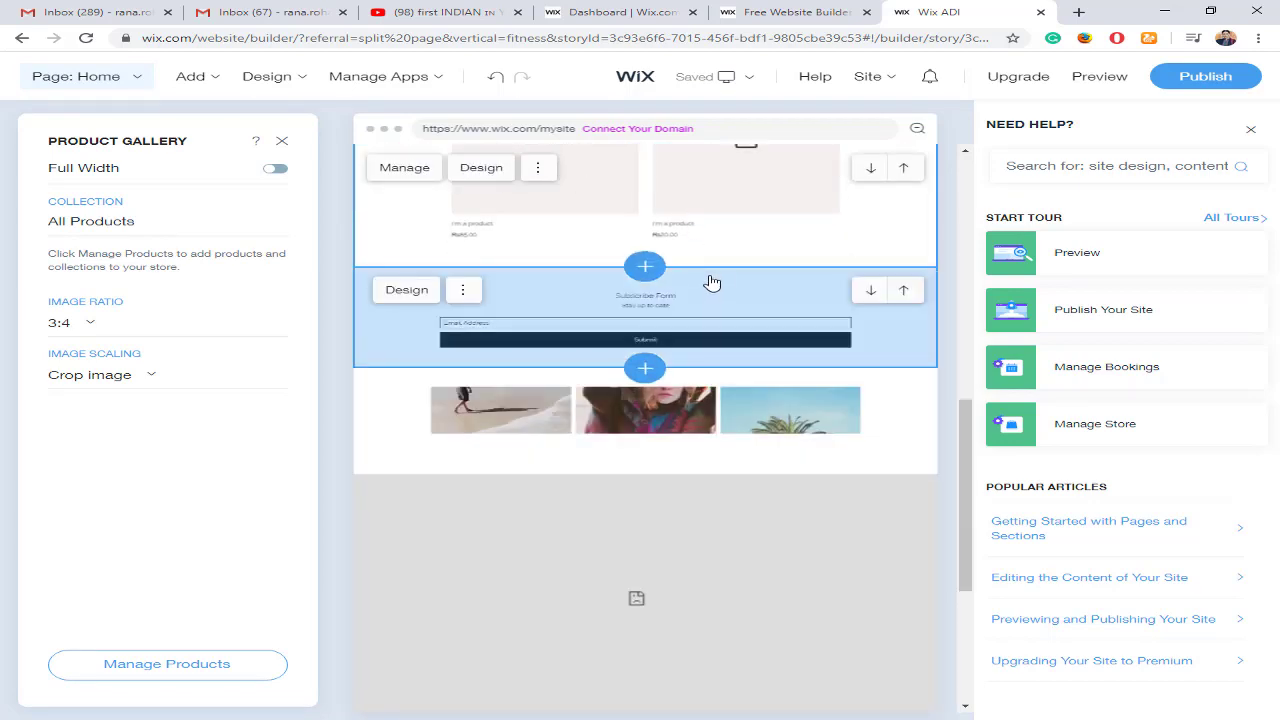
{"action": "scroll", "coordinate": [700, 230], "scroll_direction": "up", "scroll_amount": 5}
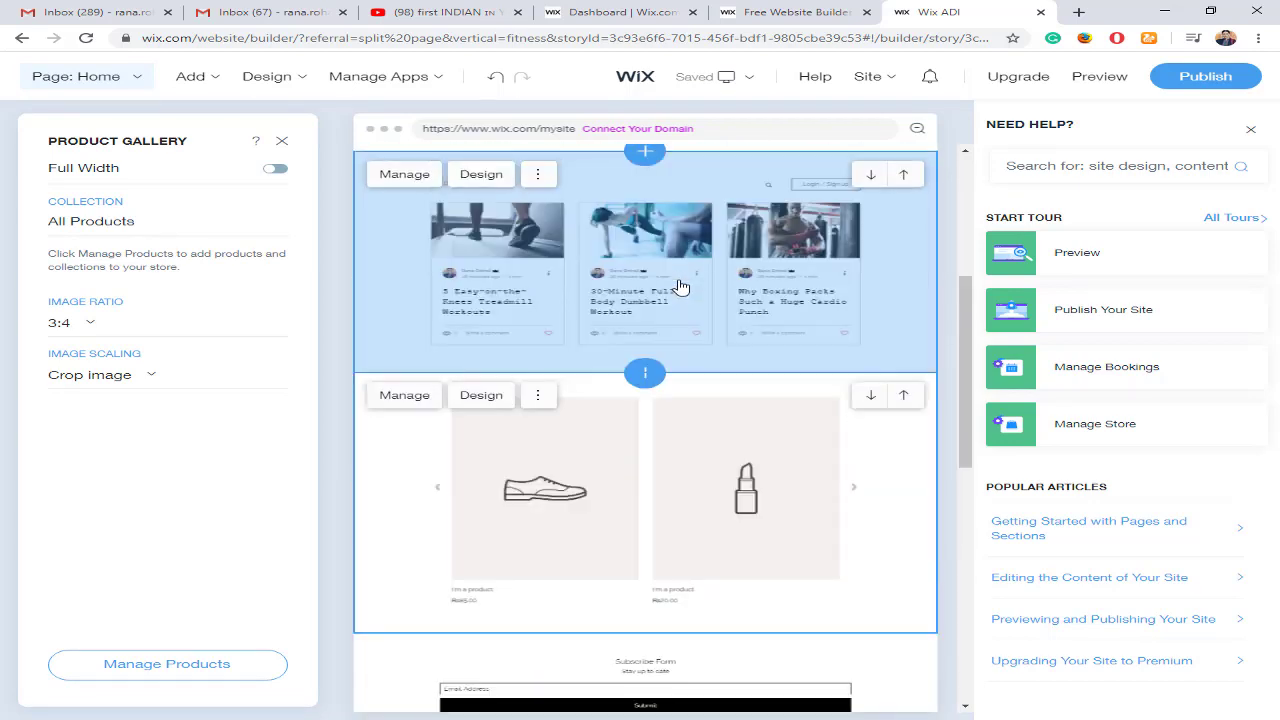
{"action": "scroll", "coordinate": [705, 320], "scroll_direction": "down", "scroll_amount": 3}
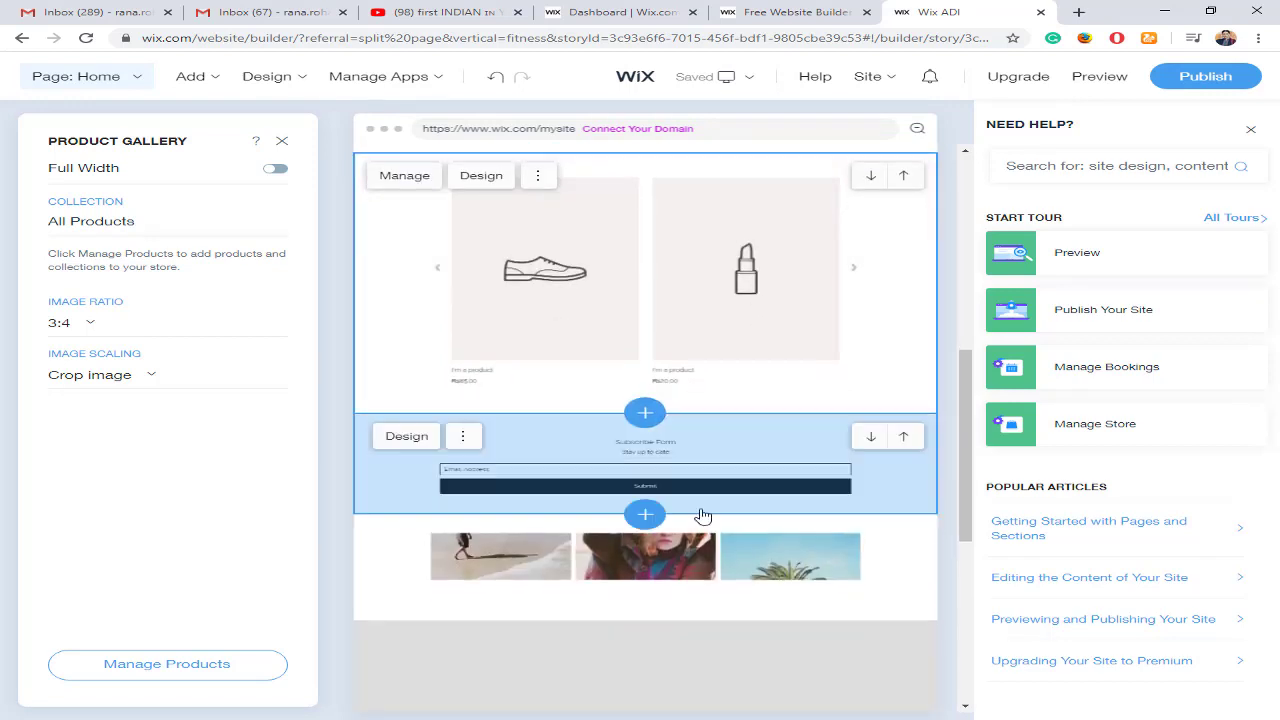
{"action": "left_click", "coordinate": [641, 513]}
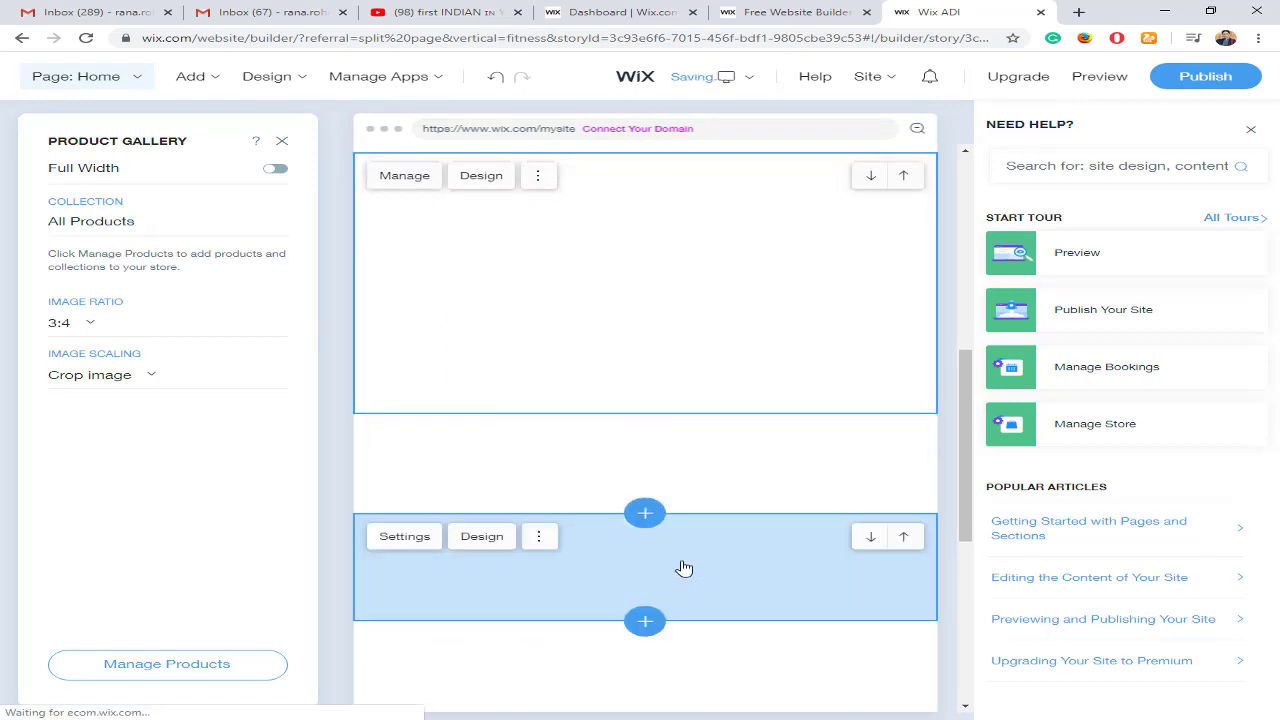
{"action": "scroll", "coordinate": [692, 364], "scroll_direction": "up", "scroll_amount": 8}
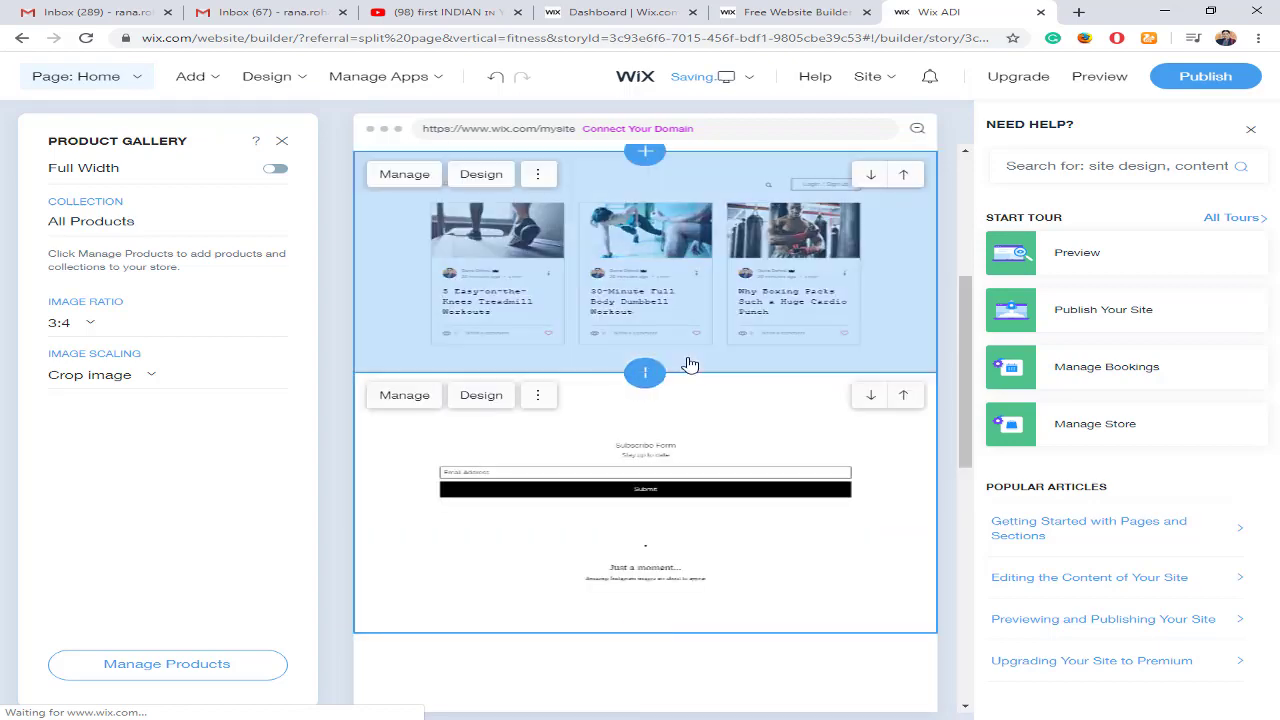
{"action": "scroll", "coordinate": [357, 171], "scroll_direction": "down", "scroll_amount": 4}
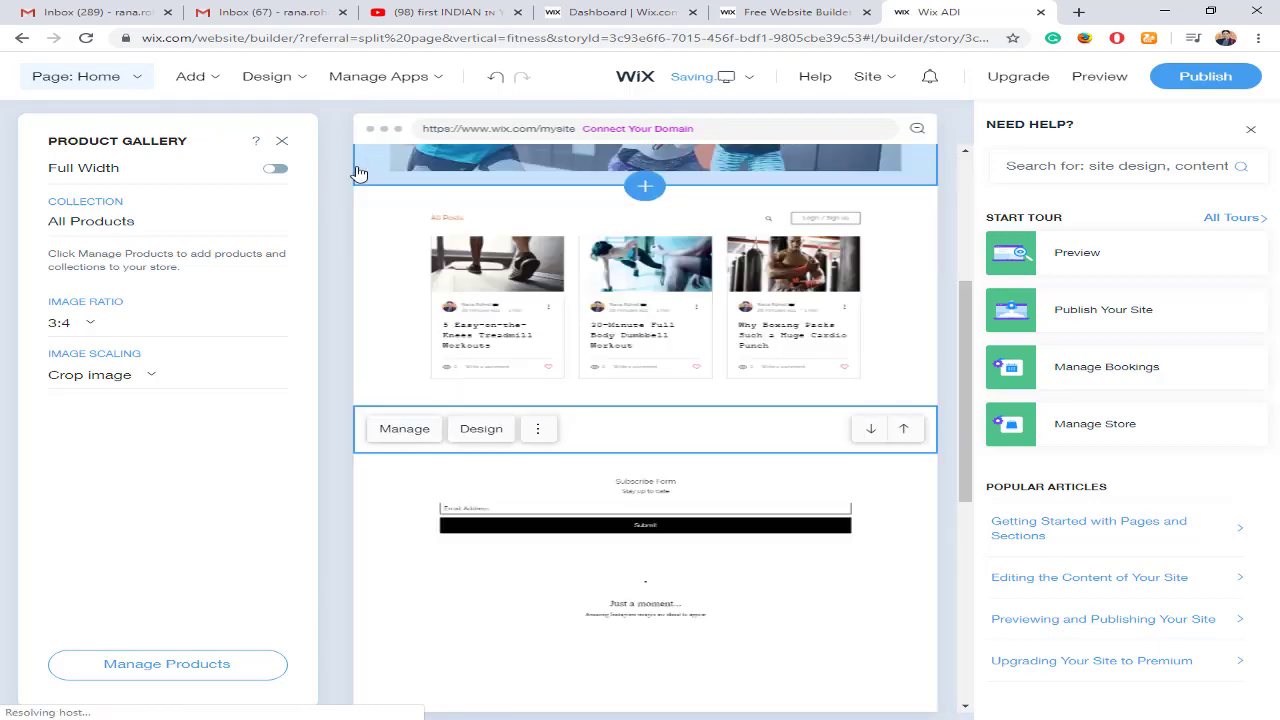
{"action": "left_click", "coordinate": [281, 141]}
{"action": "left_click", "coordinate": [281, 141]}
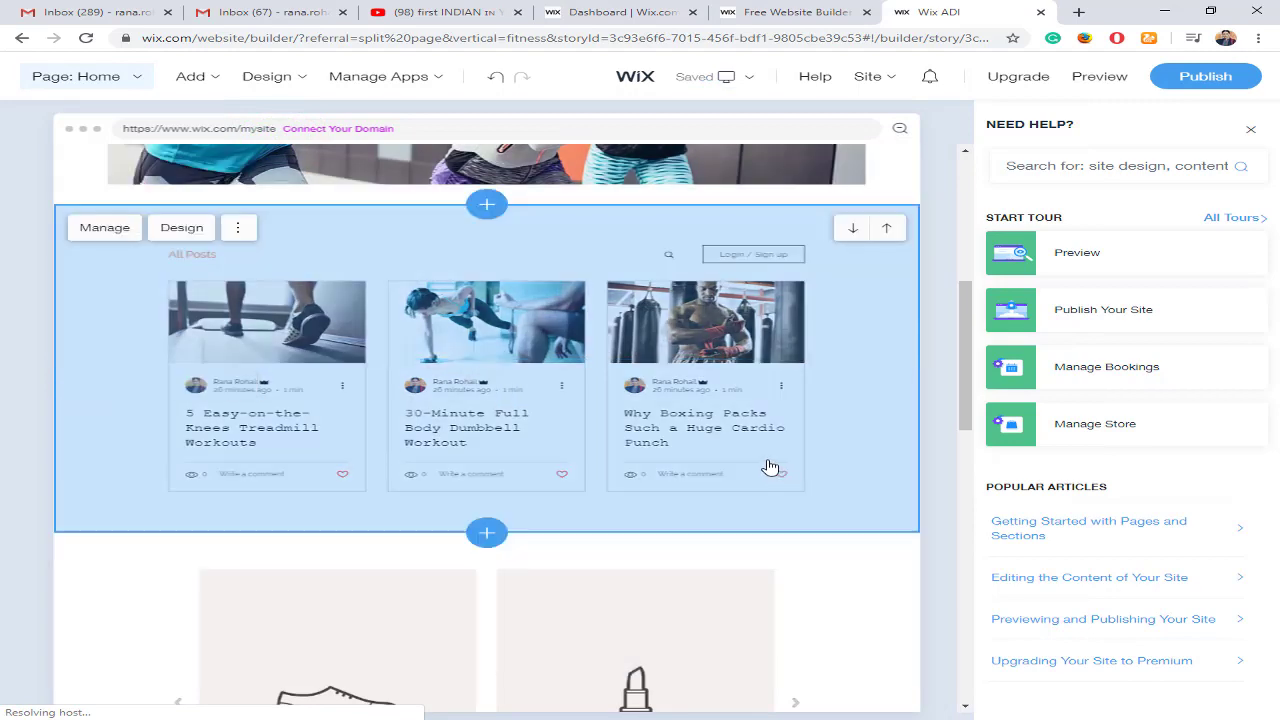
Step: Look over the homepage's header, hero image and blog posts, start the Preview tour and check the site and device view options
{"action": "scroll", "coordinate": [768, 466], "scroll_direction": "up", "scroll_amount": 1}
{"action": "scroll", "coordinate": [768, 466], "scroll_direction": "up", "scroll_amount": 5}
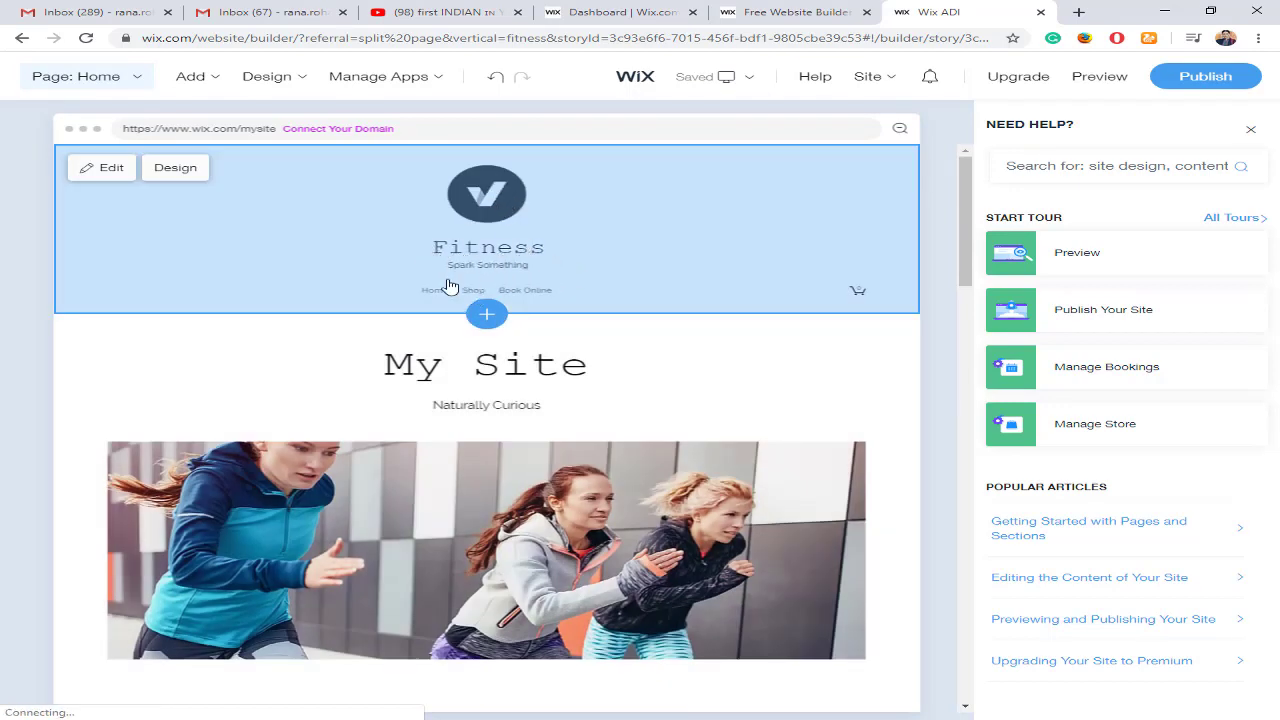
{"action": "scroll", "coordinate": [490, 465], "scroll_direction": "down", "scroll_amount": 3}
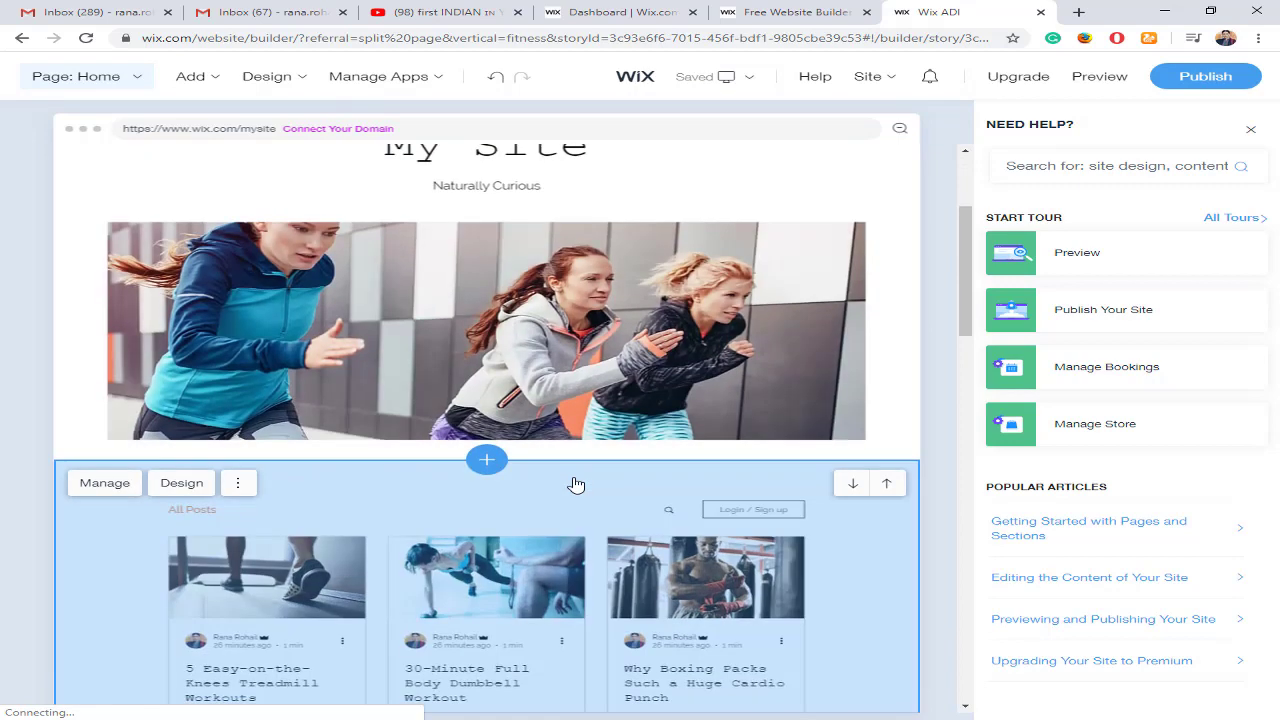
{"action": "scroll", "coordinate": [560, 525], "scroll_direction": "down", "scroll_amount": 3}
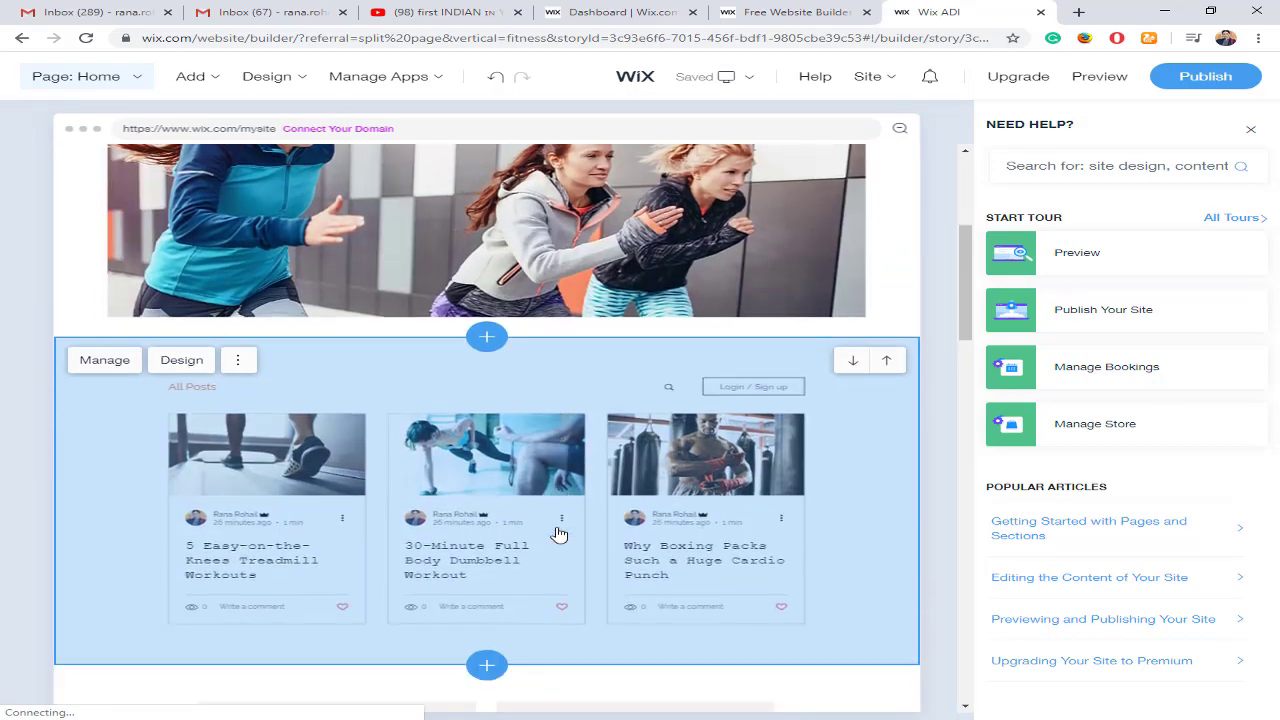
{"action": "scroll", "coordinate": [554, 534], "scroll_direction": "up", "scroll_amount": 4}
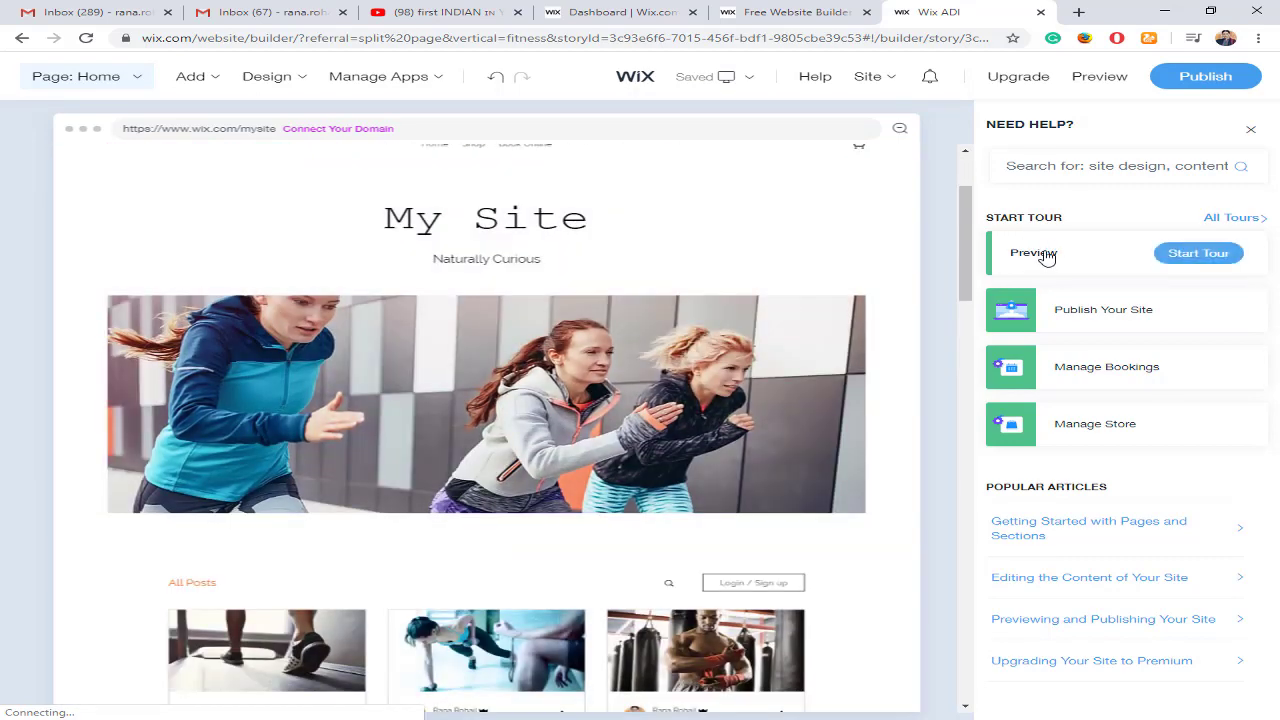
{"action": "left_click", "coordinate": [1037, 258]}
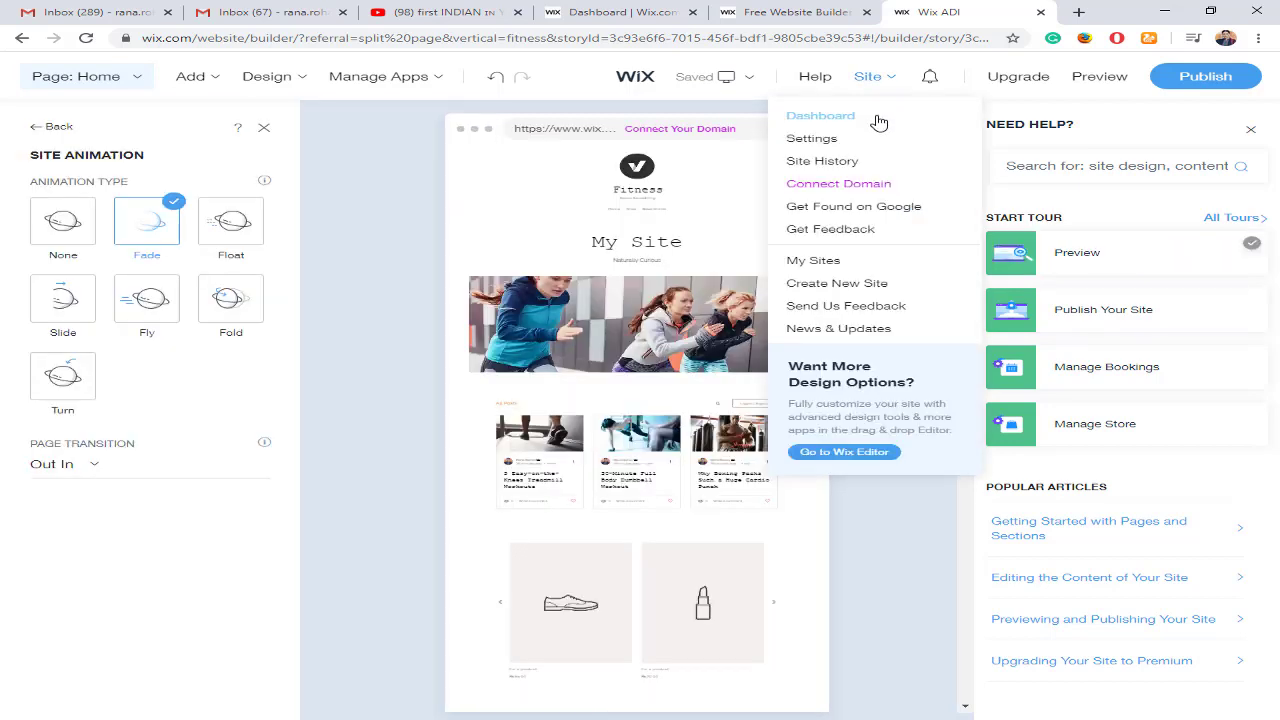
{"action": "mouse_move", "coordinate": [725, 76]}
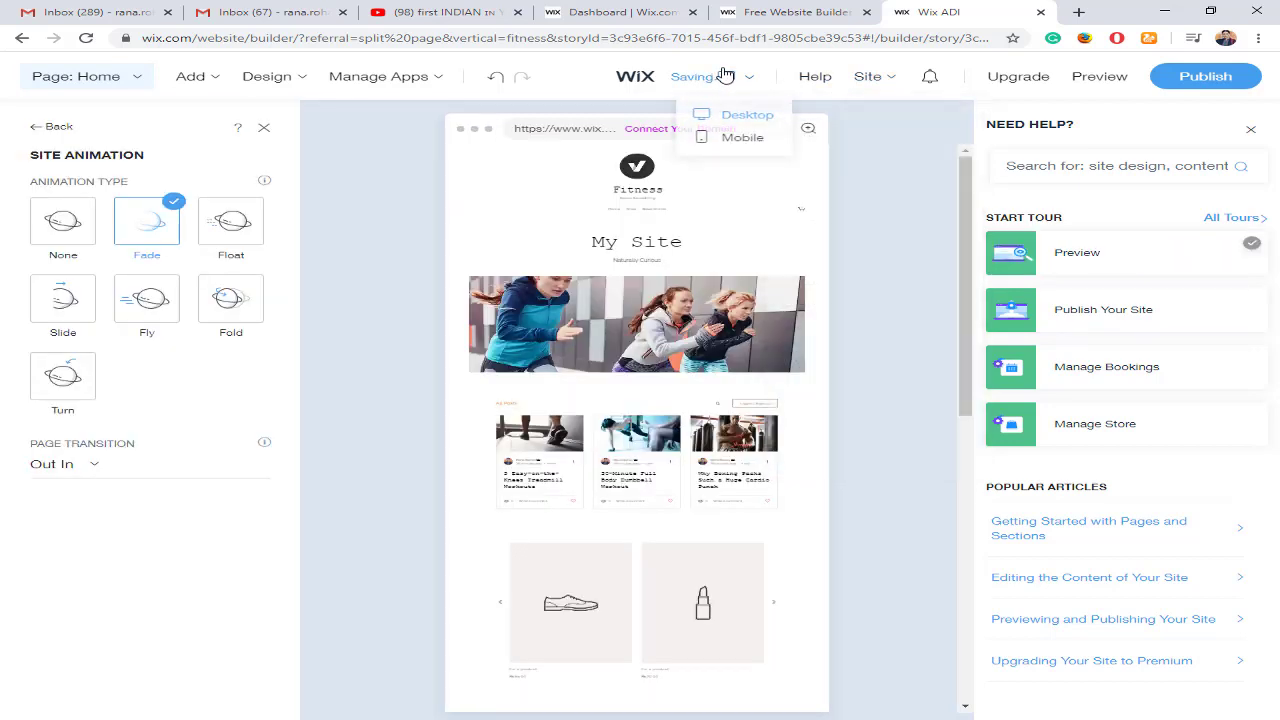
{"action": "mouse_move", "coordinate": [886, 80]}
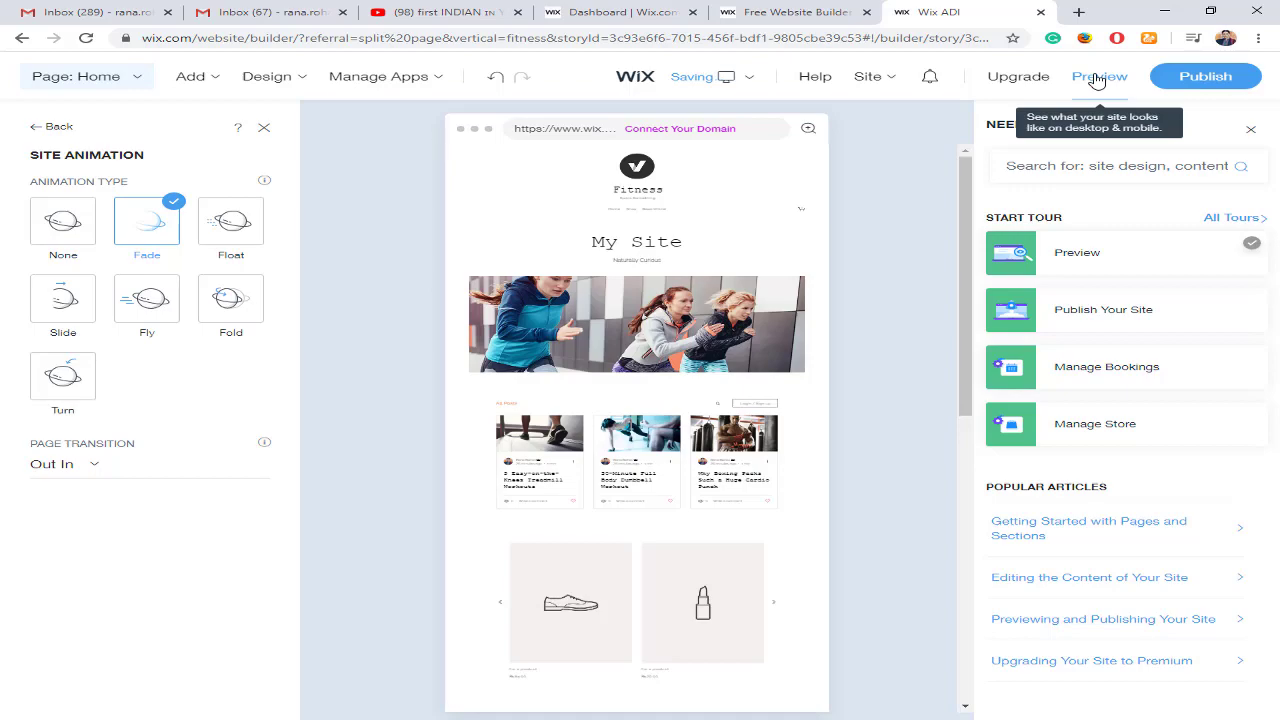
Step: Preview the site and look over its header, title, hero image and blog posts
{"action": "left_click", "coordinate": [1097, 80]}
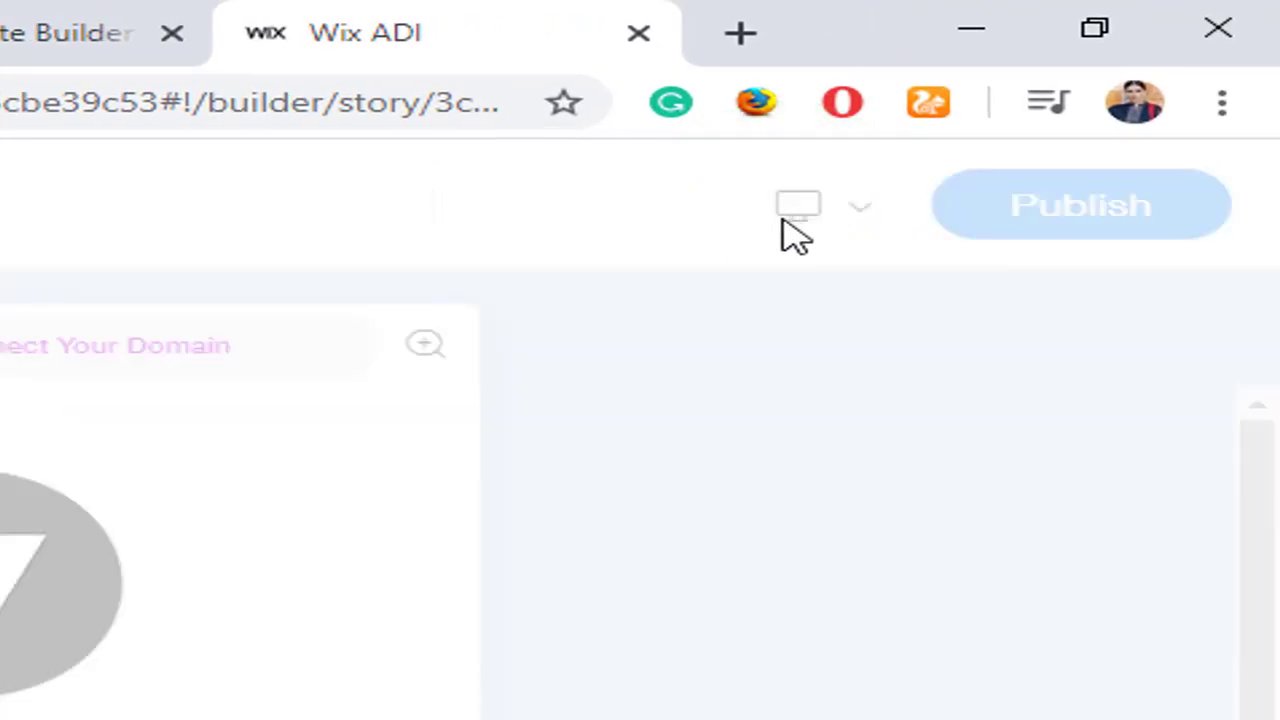
{"action": "mouse_move", "coordinate": [785, 220]}
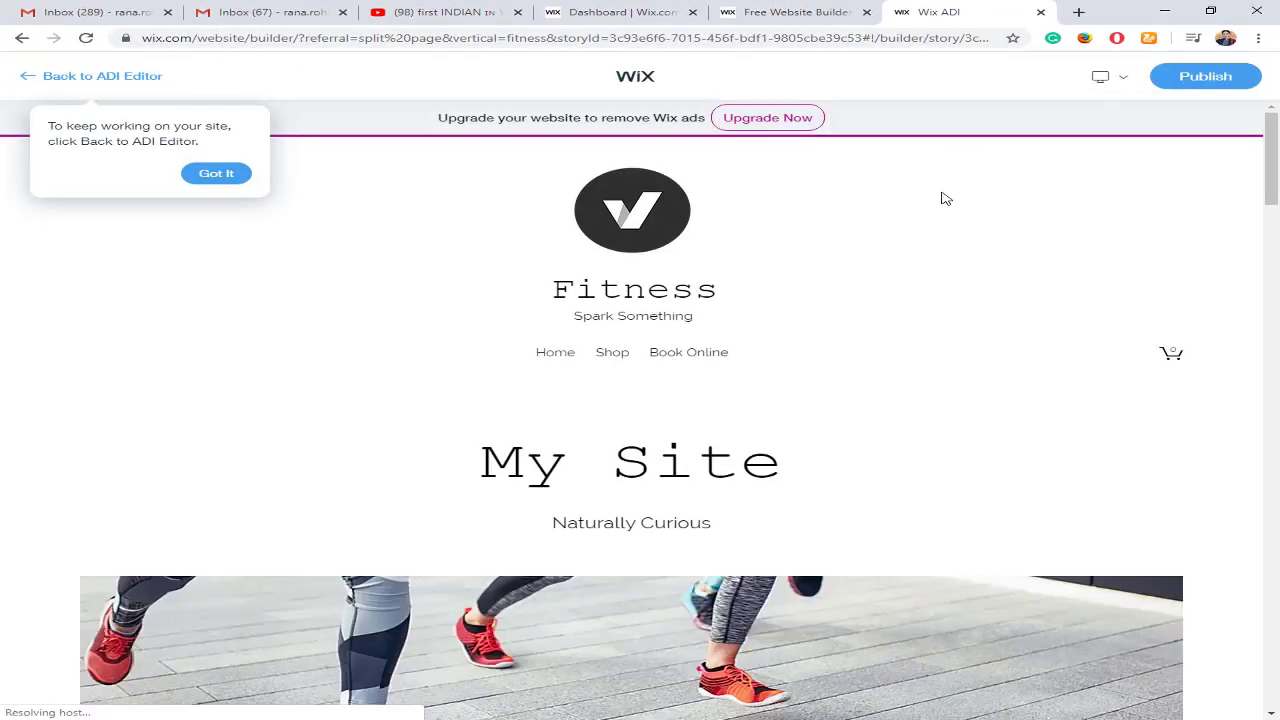
{"action": "scroll", "coordinate": [858, 287], "scroll_direction": "down", "scroll_amount": 3}
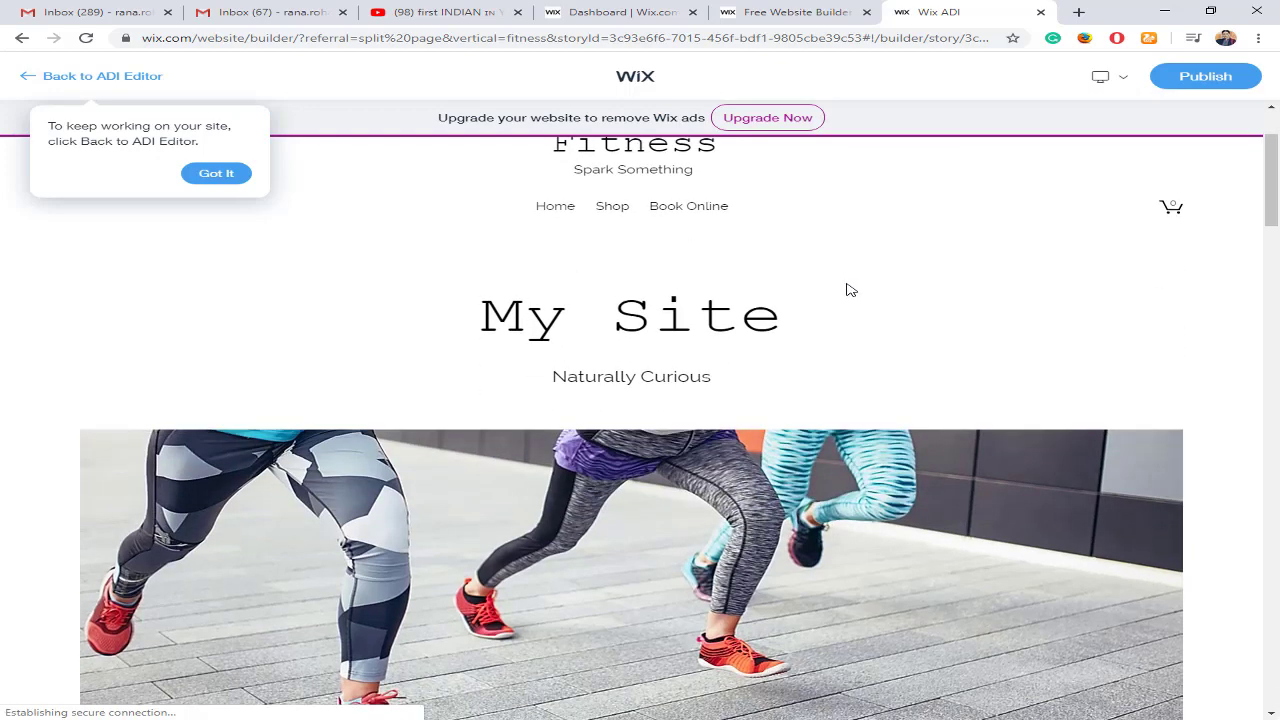
{"action": "scroll", "coordinate": [850, 290], "scroll_direction": "up", "scroll_amount": 3}
{"action": "scroll", "coordinate": [848, 289], "scroll_direction": "down", "scroll_amount": 2}
{"action": "scroll", "coordinate": [848, 290], "scroll_direction": "up", "scroll_amount": 2}
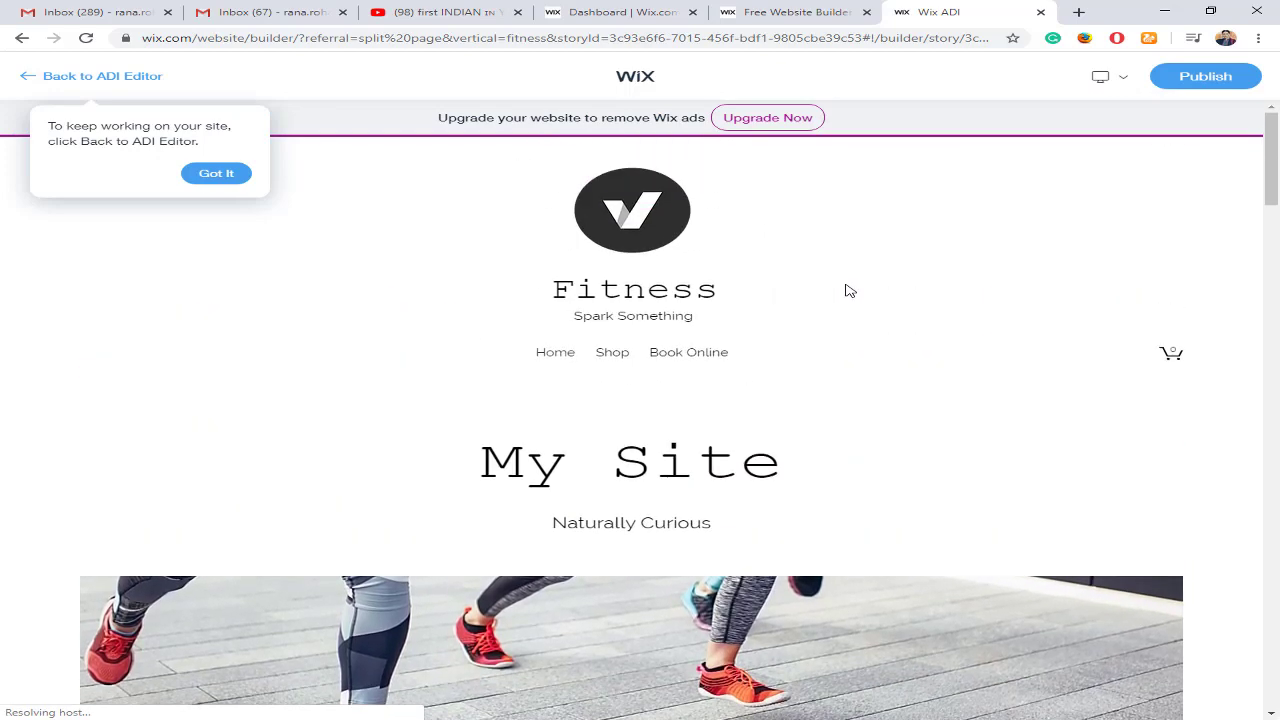
{"action": "scroll", "coordinate": [813, 282], "scroll_direction": "down", "scroll_amount": 3}
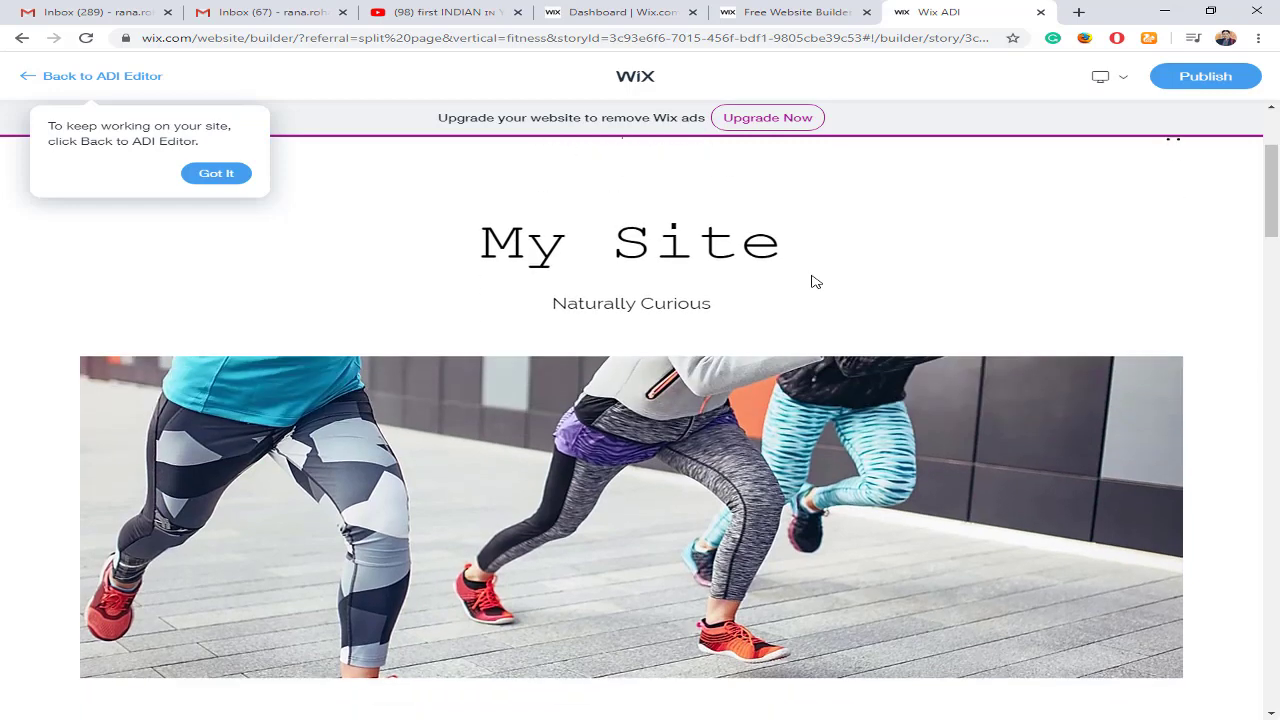
{"action": "scroll", "coordinate": [813, 282], "scroll_direction": "down", "scroll_amount": 3}
{"action": "scroll", "coordinate": [743, 334], "scroll_direction": "down", "scroll_amount": 3}
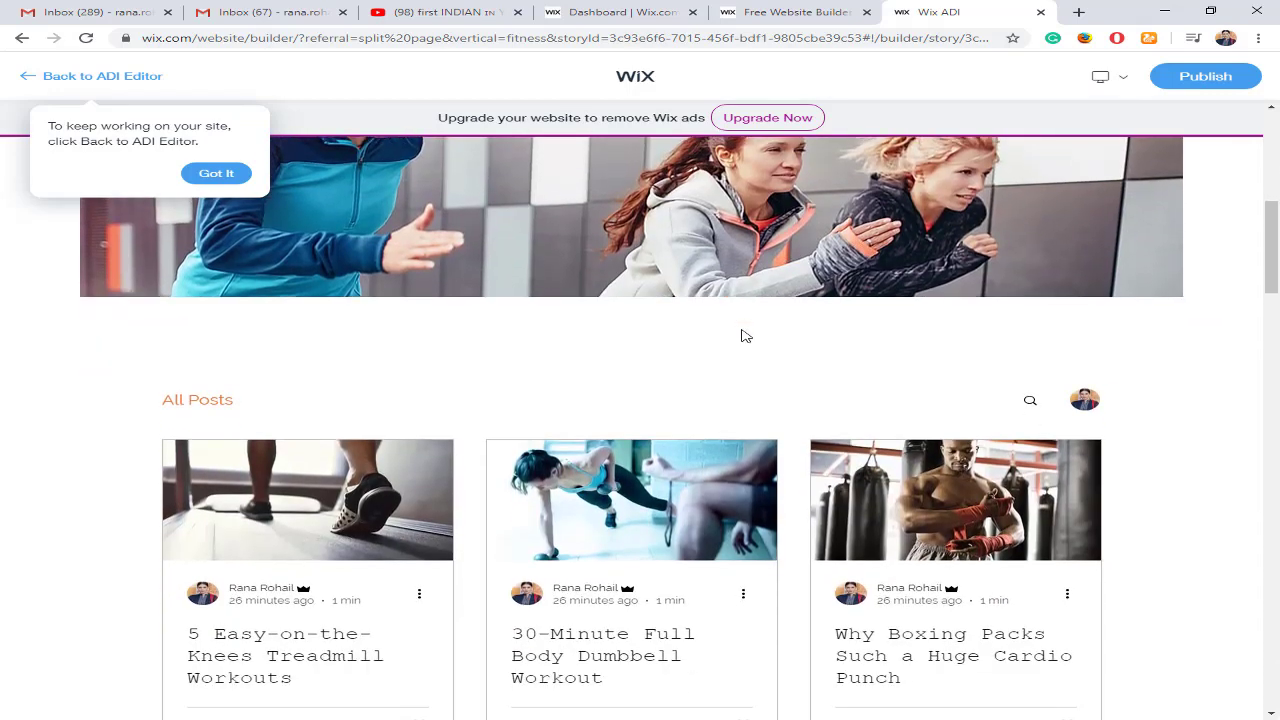
Step: Examine the previewed homepage's product slider, Subscribe Form and lower sections, and return to the site editor
{"action": "scroll", "coordinate": [743, 334], "scroll_direction": "down", "scroll_amount": 10}
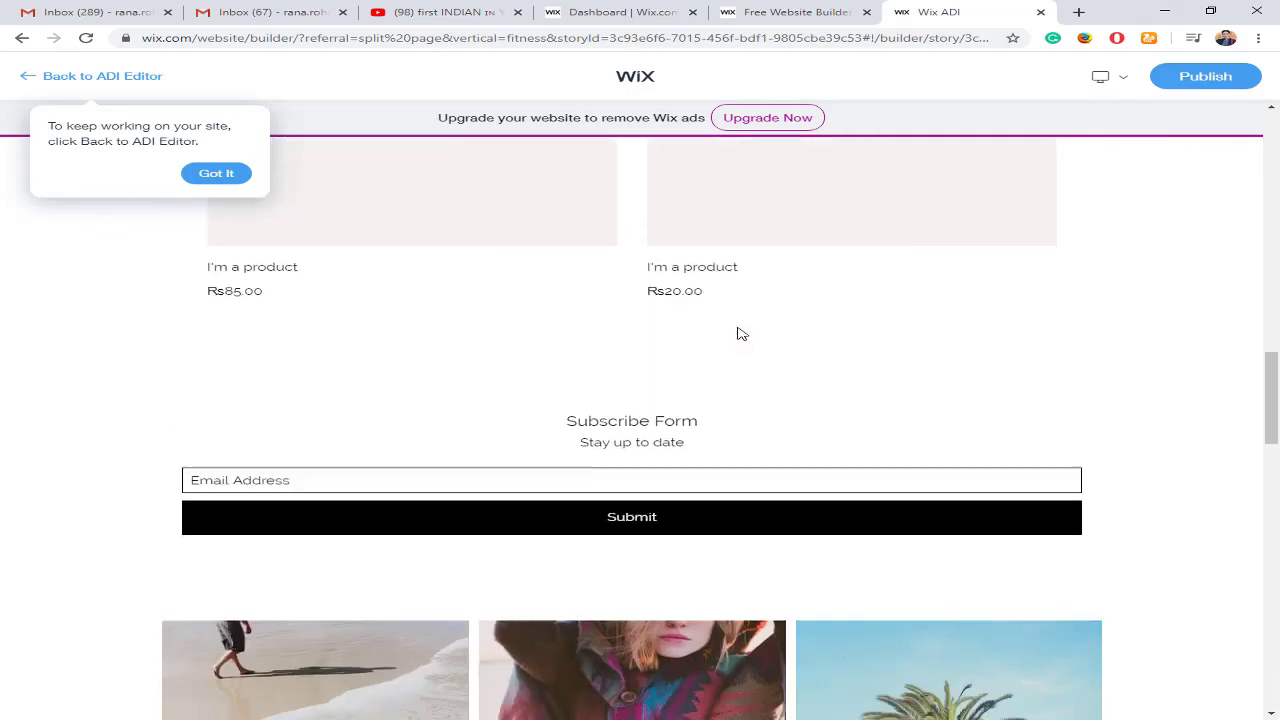
{"action": "scroll", "coordinate": [741, 333], "scroll_direction": "down", "scroll_amount": 10}
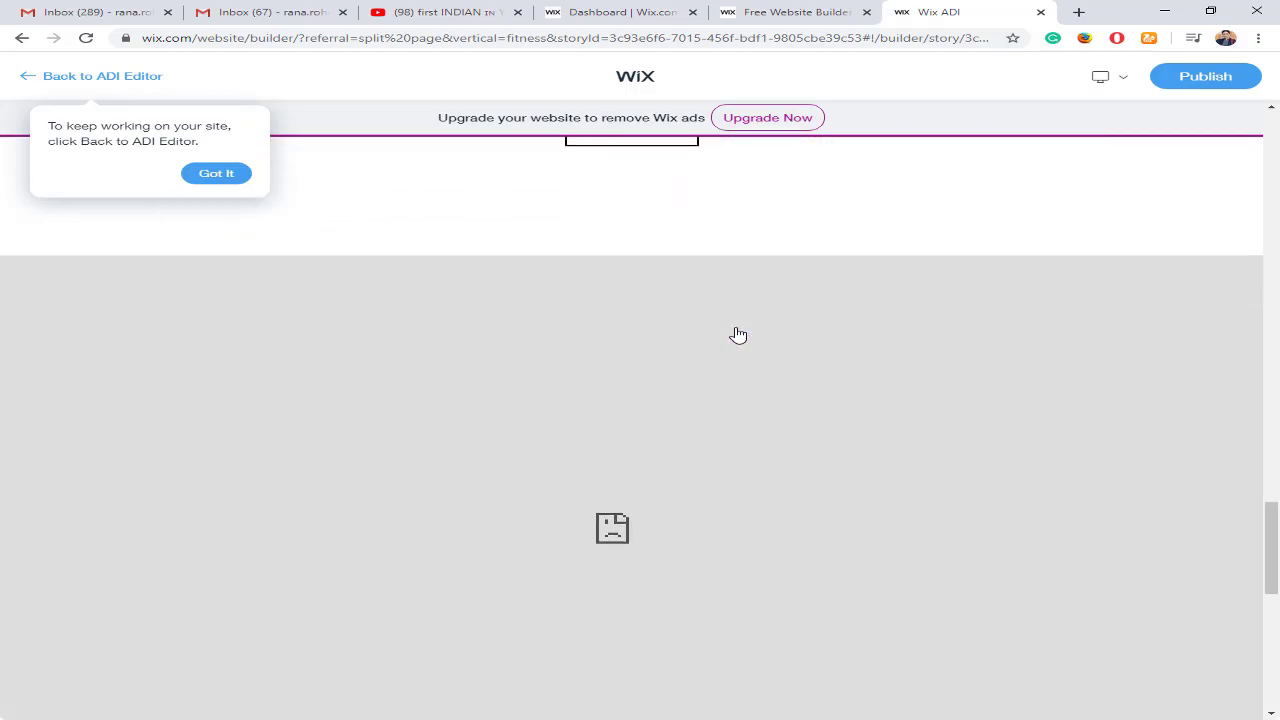
{"action": "scroll", "coordinate": [903, 218], "scroll_direction": "up", "scroll_amount": 8}
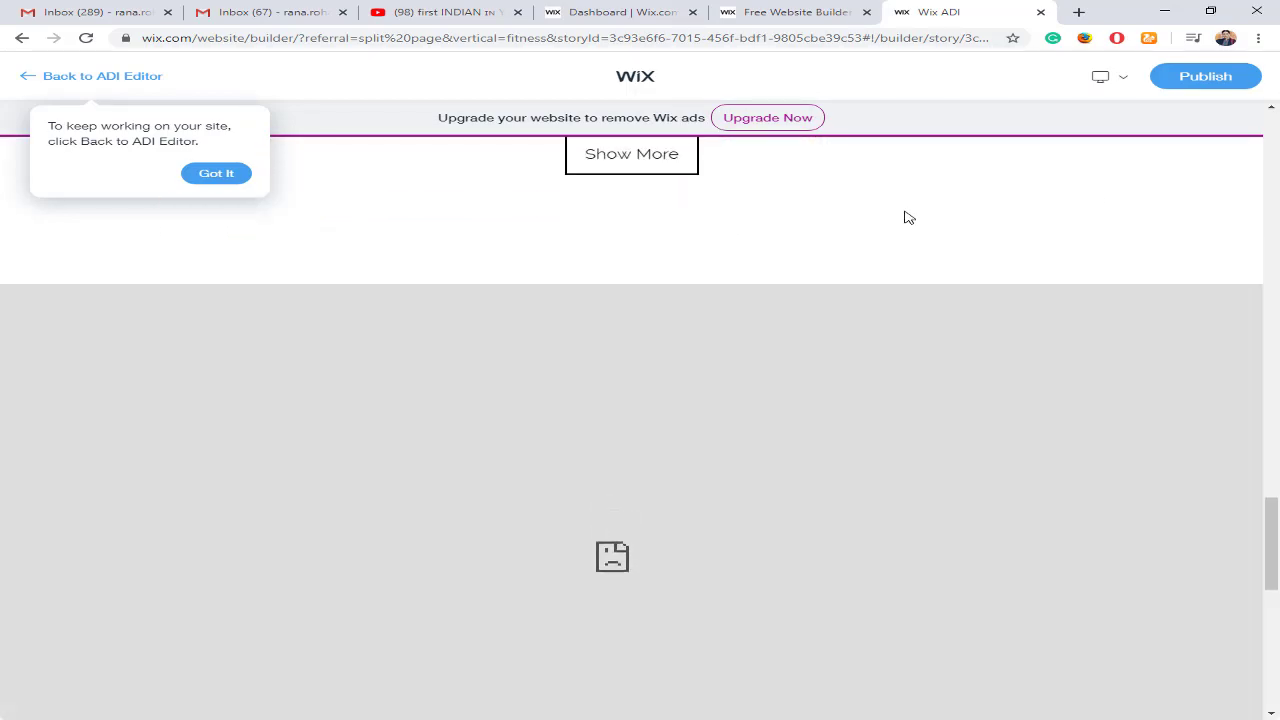
{"action": "scroll", "coordinate": [903, 218], "scroll_direction": "up", "scroll_amount": 15}
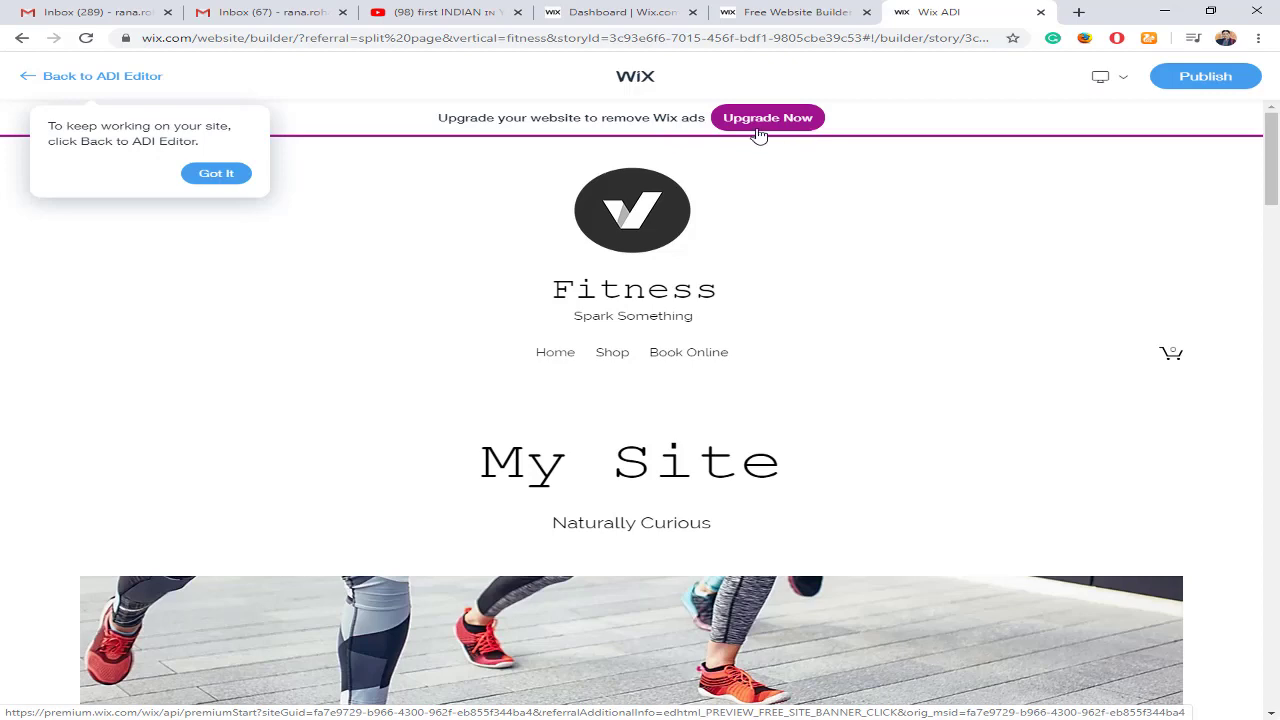
{"action": "left_click", "coordinate": [17, 38]}
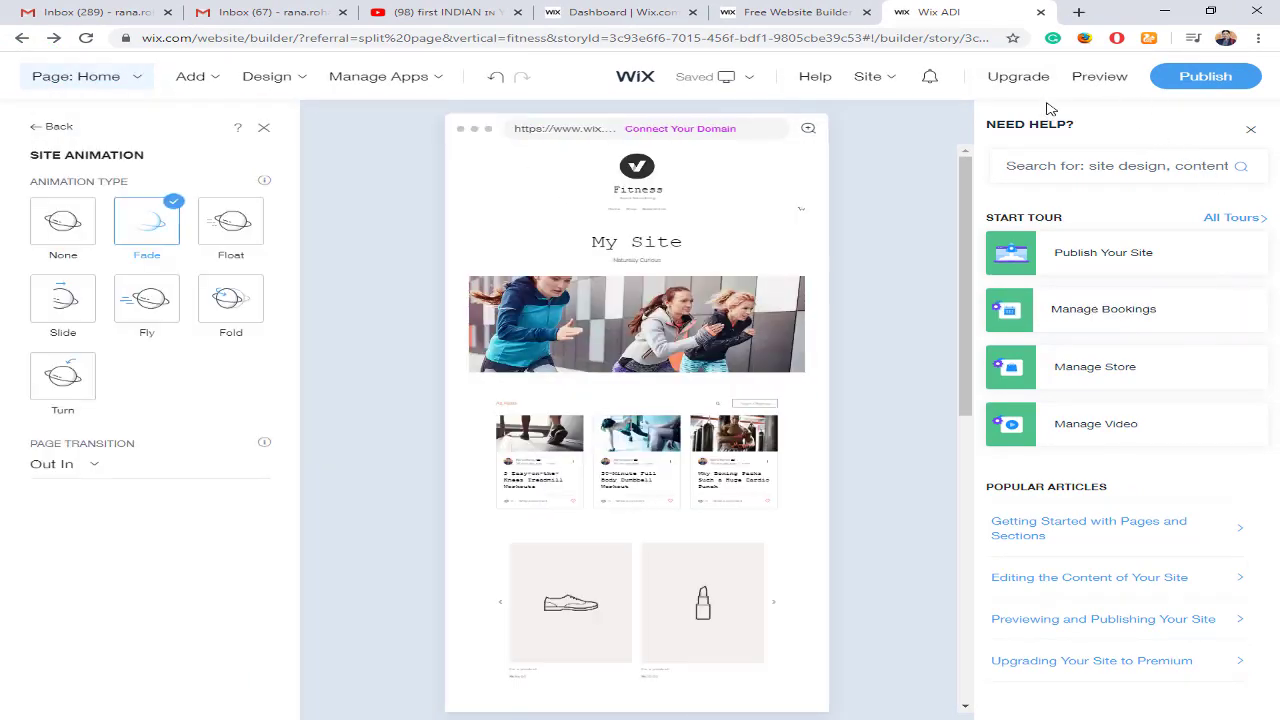
Step: Open the site's upgrade options and compare the prices and features of the VIP, Unlimited, Combo and Connect Domain plans
{"action": "mouse_move", "coordinate": [1042, 98]}
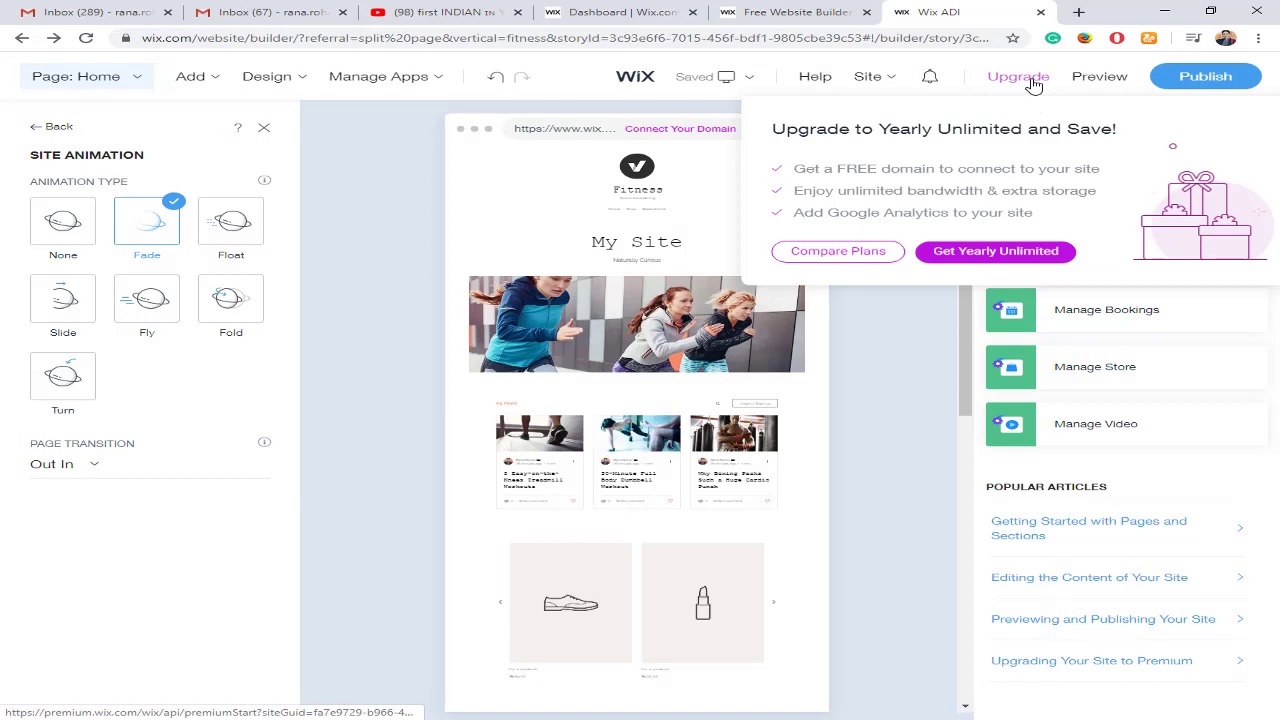
{"action": "left_click", "coordinate": [1031, 80]}
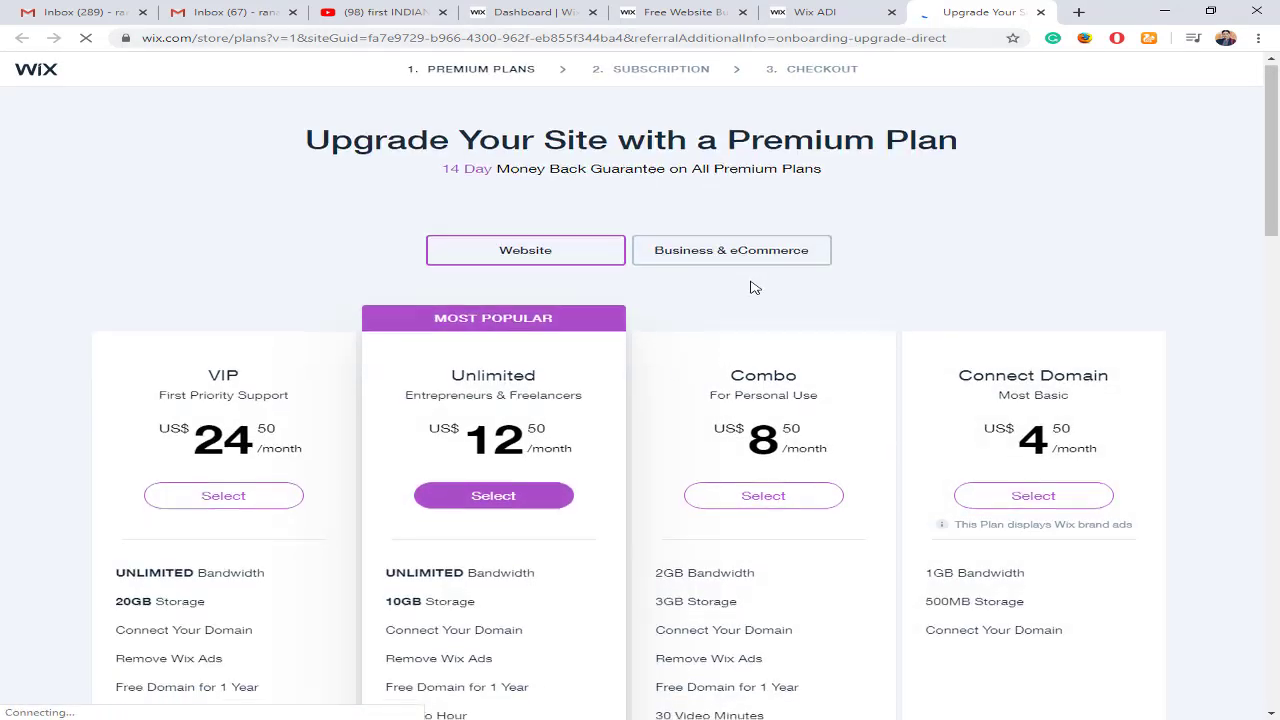
{"action": "scroll", "coordinate": [745, 295], "scroll_direction": "down", "scroll_amount": 1}
{"action": "scroll", "coordinate": [502, 355], "scroll_direction": "down", "scroll_amount": 2}
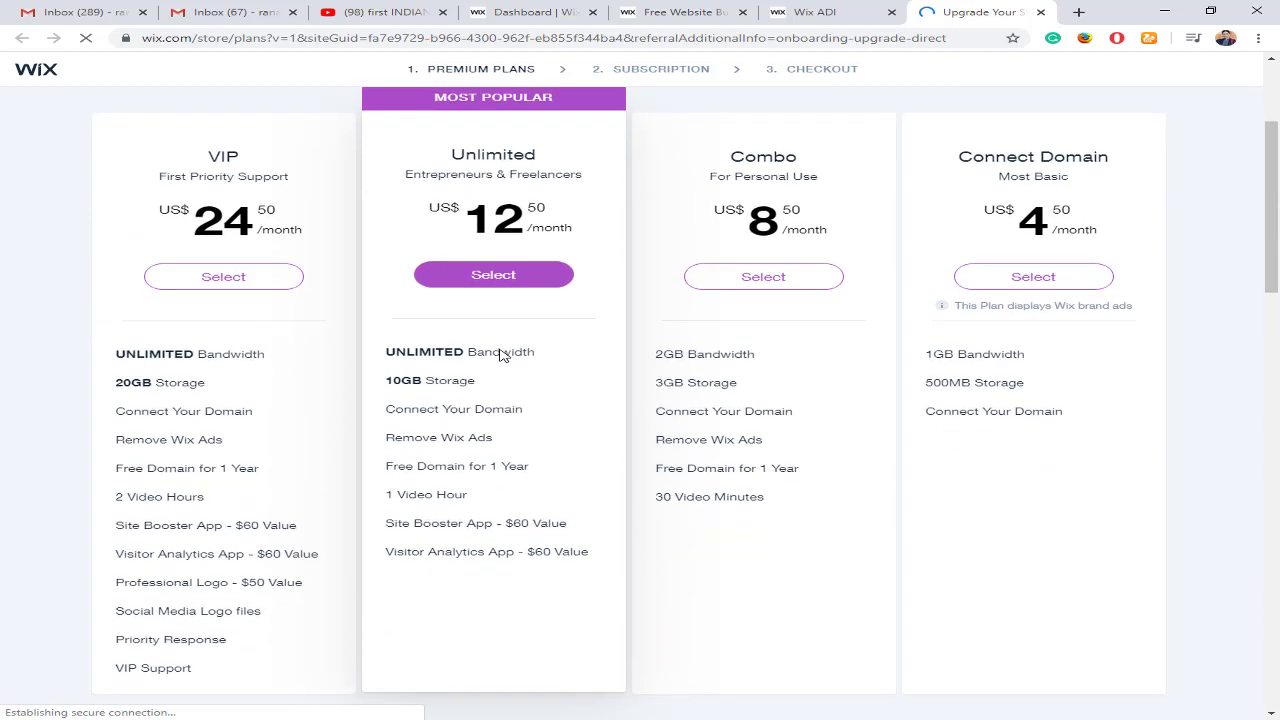
{"action": "scroll", "coordinate": [502, 355], "scroll_direction": "down", "scroll_amount": 1}
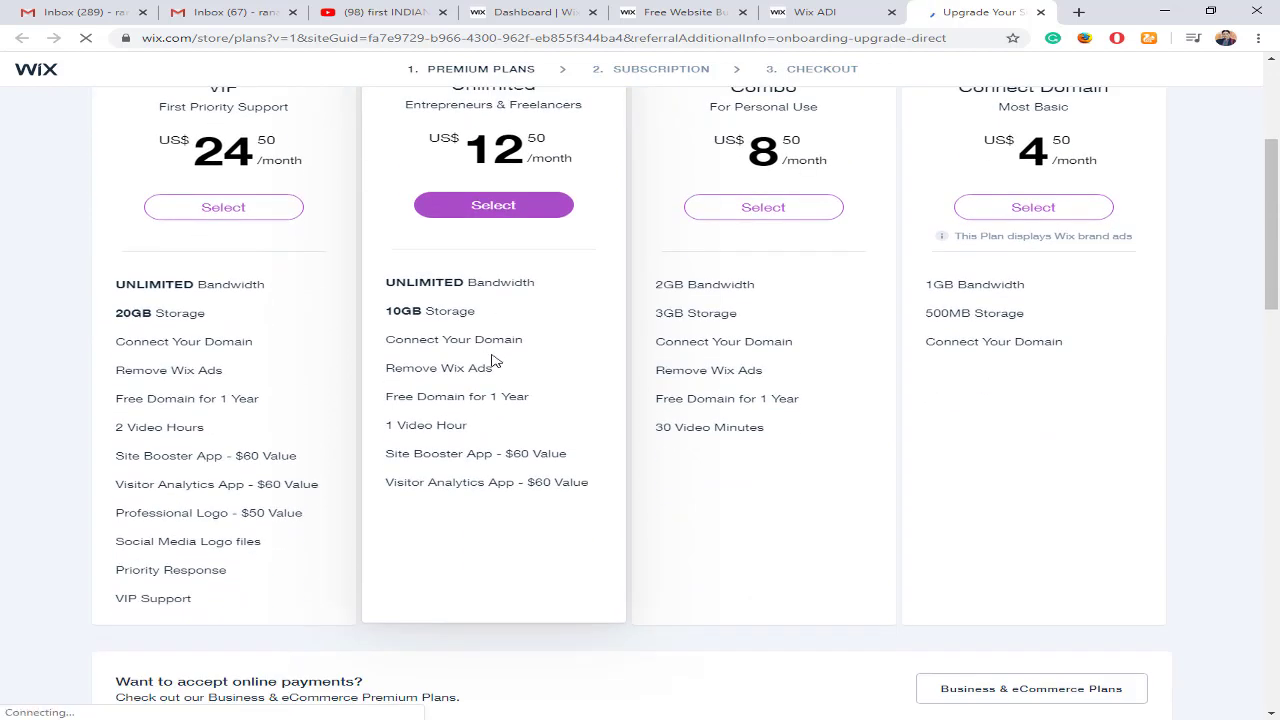
{"action": "scroll", "coordinate": [491, 360], "scroll_direction": "up", "scroll_amount": 3}
{"action": "scroll", "coordinate": [268, 417], "scroll_direction": "down", "scroll_amount": 1}
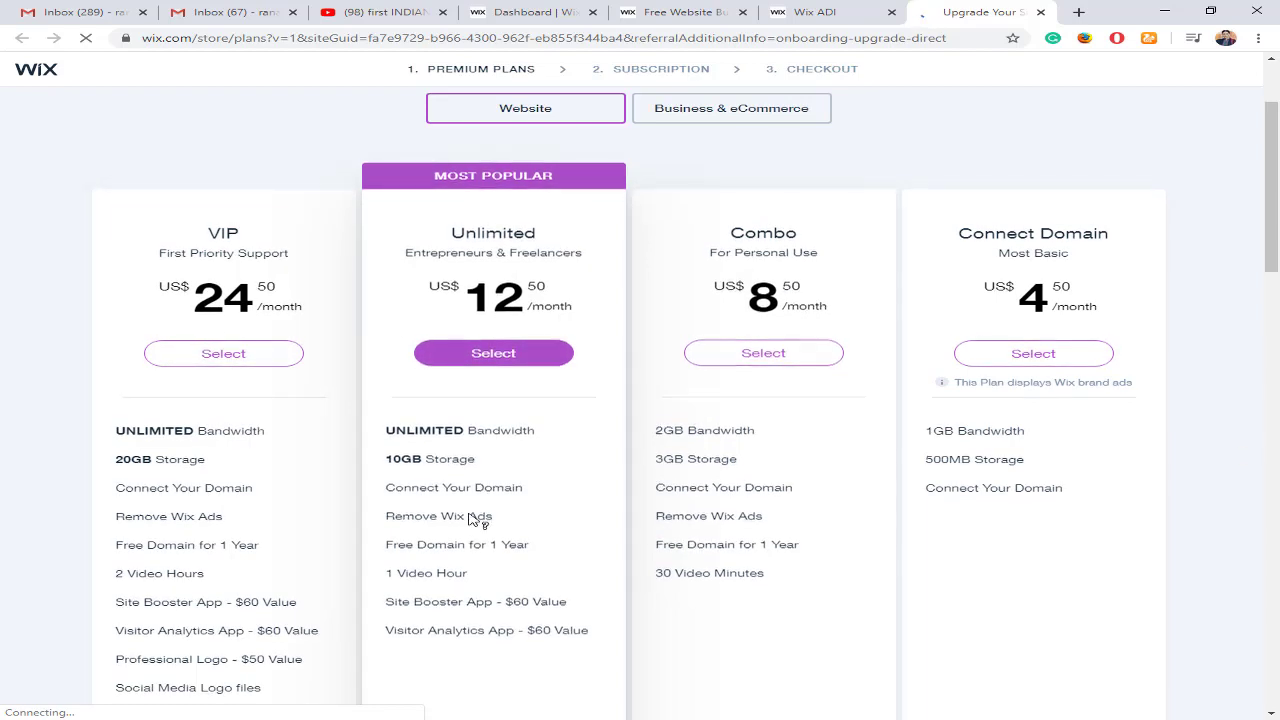
{"action": "scroll", "coordinate": [420, 524], "scroll_direction": "down", "scroll_amount": 2}
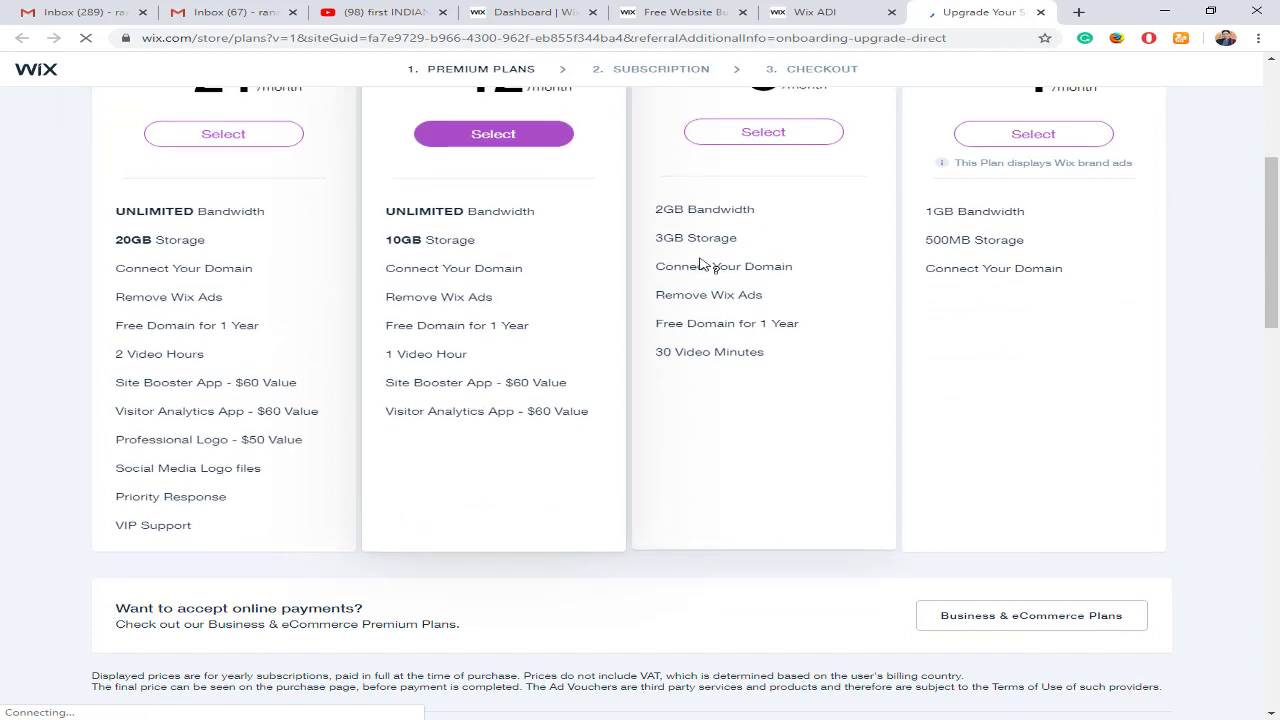
{"action": "scroll", "coordinate": [1186, 483], "scroll_direction": "up", "scroll_amount": 3}
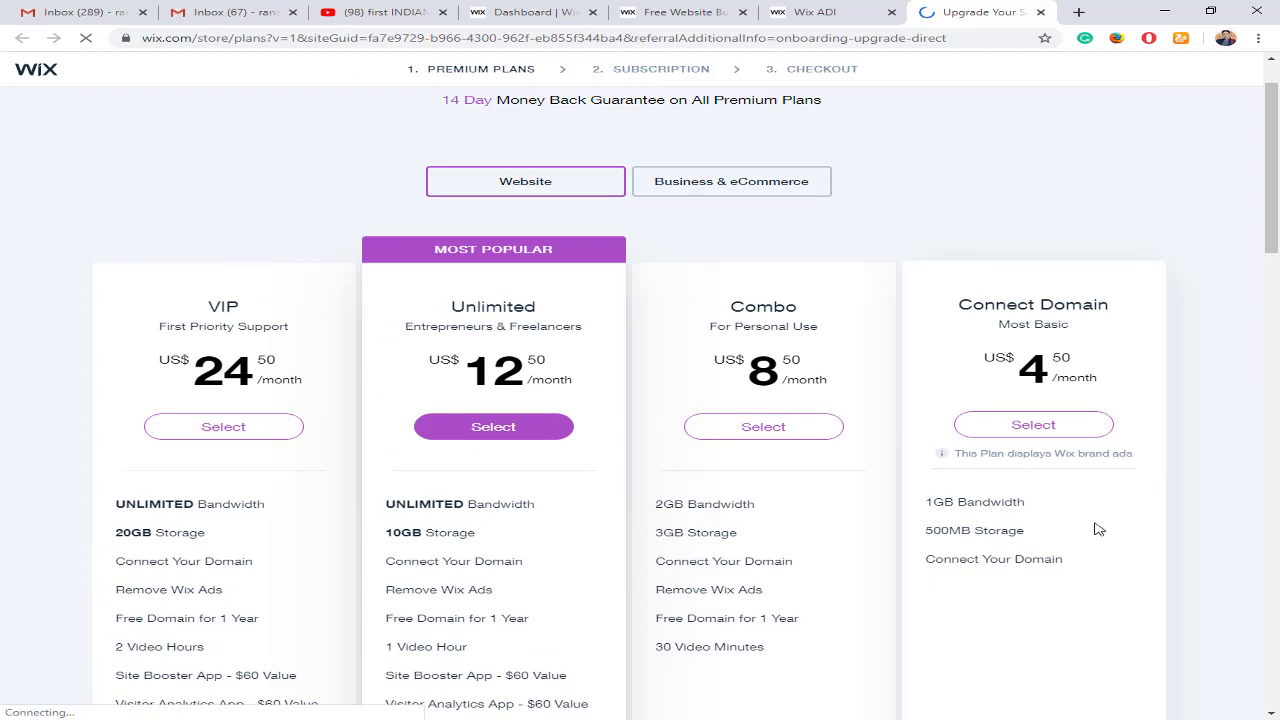
{"action": "mouse_move", "coordinate": [1108, 563]}
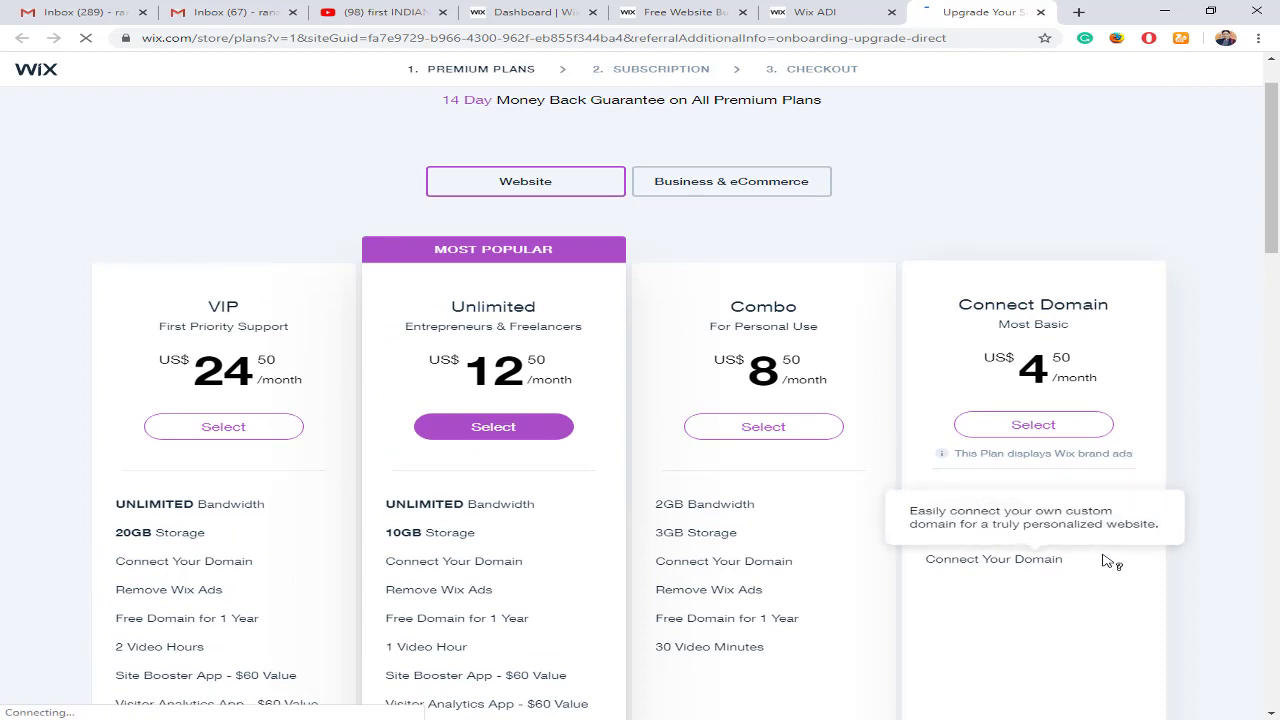
{"action": "scroll", "coordinate": [1020, 410], "scroll_direction": "up", "scroll_amount": 1}
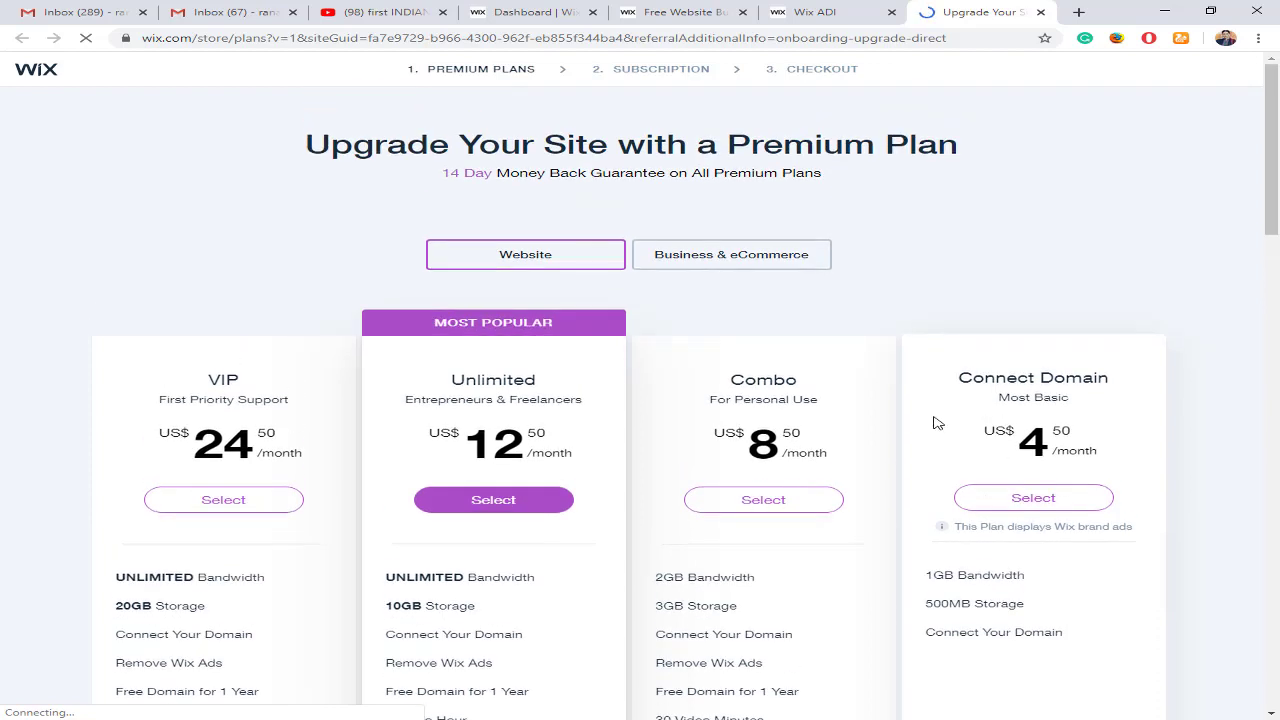